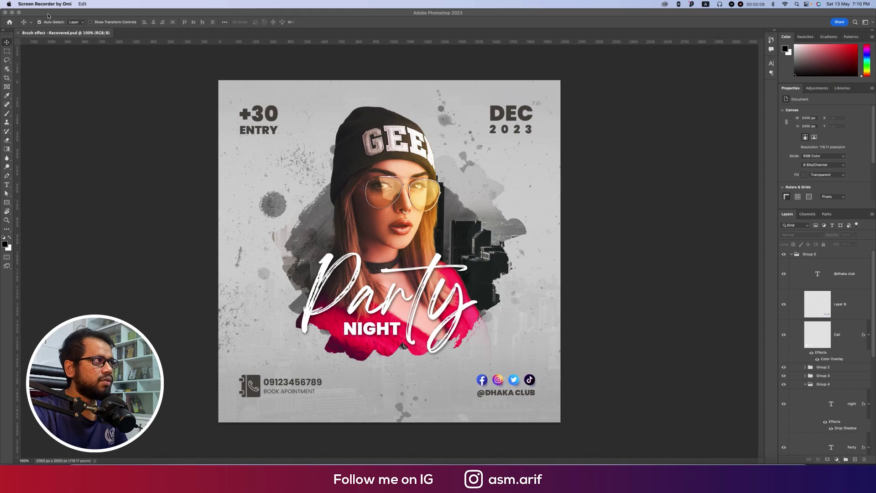
- Create a 2000 × 2000 px transparent document from the recent preset, named 'SMP'
{"action": "left_click", "coordinate": [53, 4]}
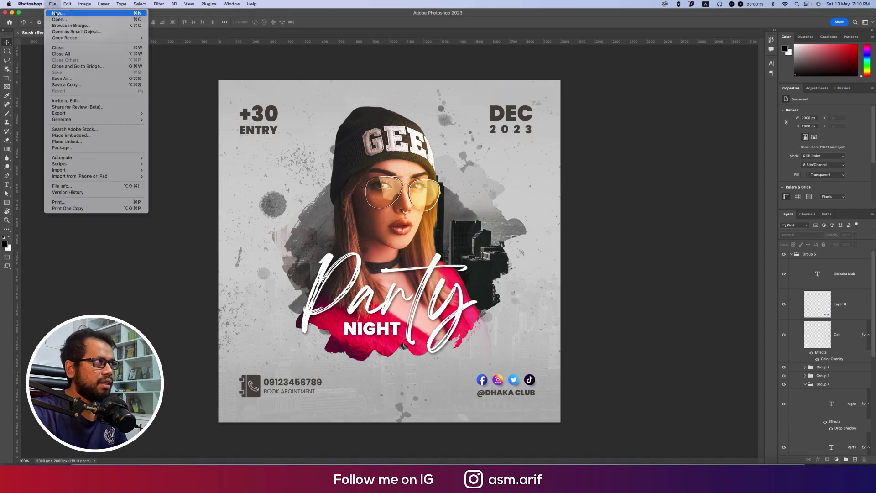
{"action": "left_click", "coordinate": [58, 13]}
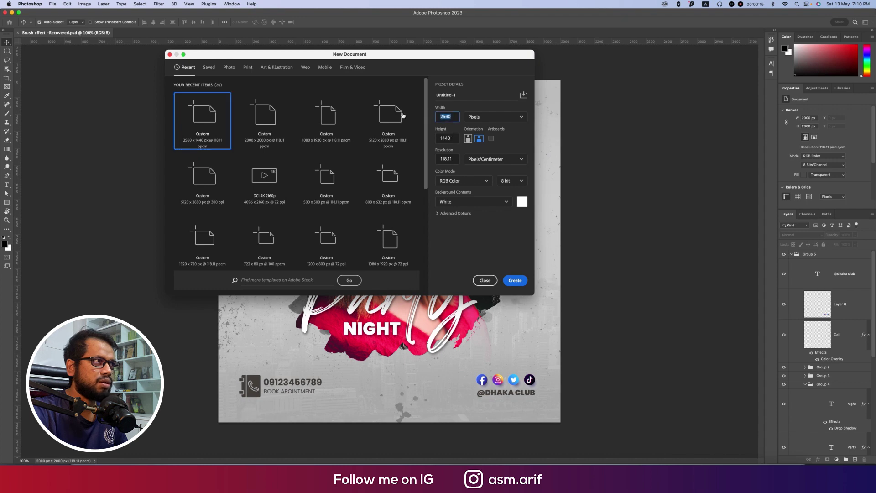
{"action": "left_click", "coordinate": [274, 115]}
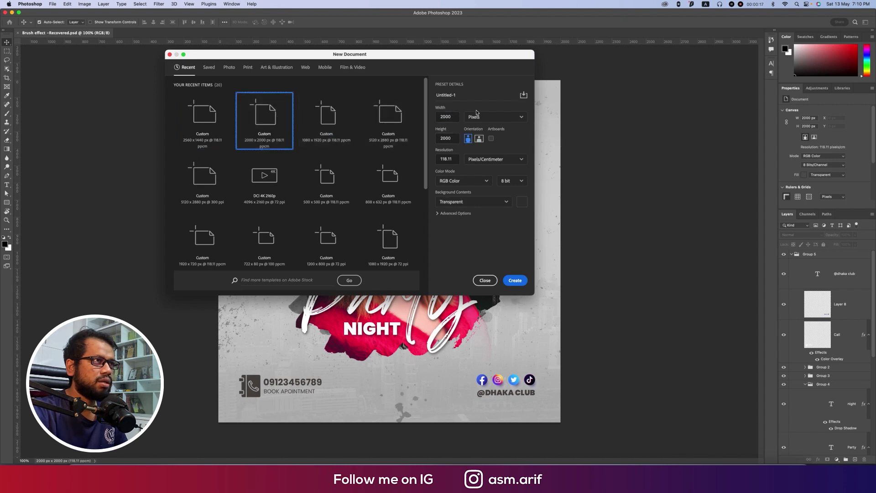
{"action": "left_click", "coordinate": [465, 96]}
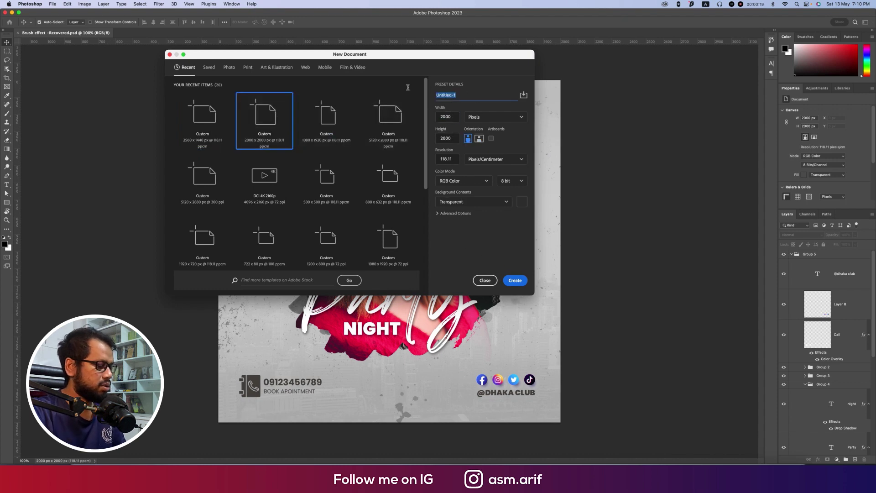
{"action": "type", "text": "sM"}
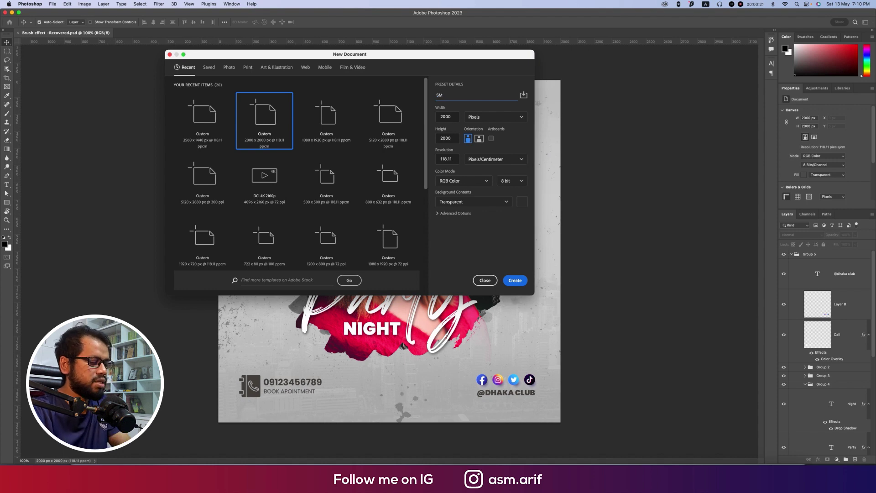
{"action": "type", "text": "P"}
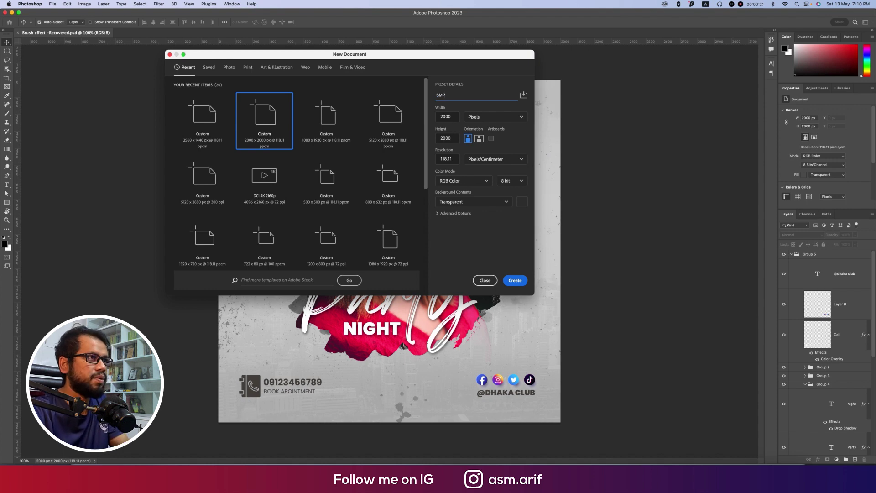
{"action": "left_click", "coordinate": [510, 280]}
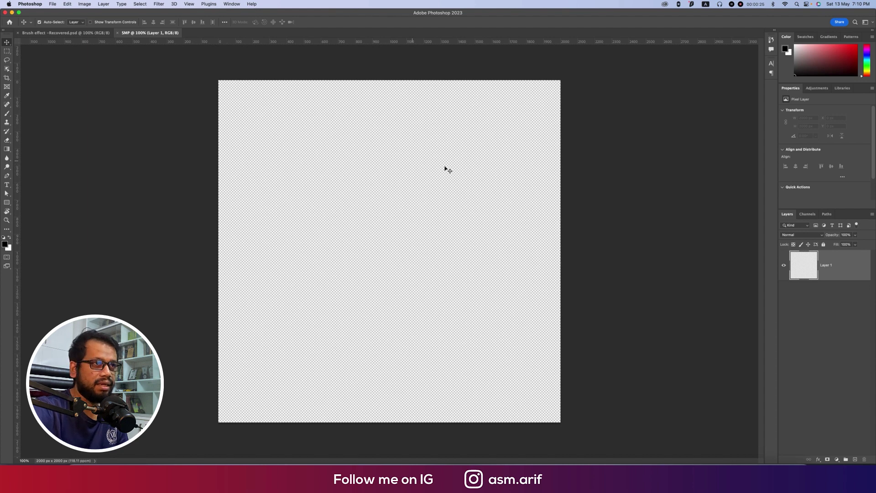
- Place white-texture.jpg embedded and stretch it to fill the whole canvas
{"action": "left_click", "coordinate": [53, 5]}
{"action": "left_click", "coordinate": [73, 135]}
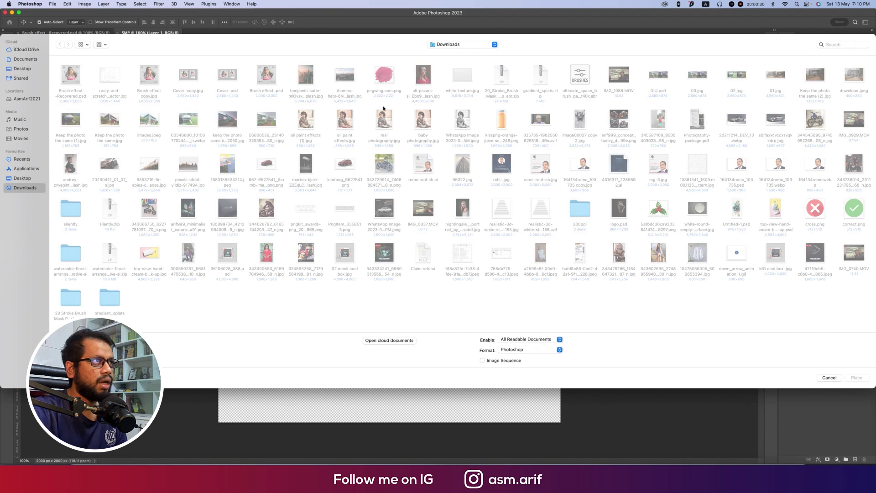
{"action": "double_click", "coordinate": [460, 78]}
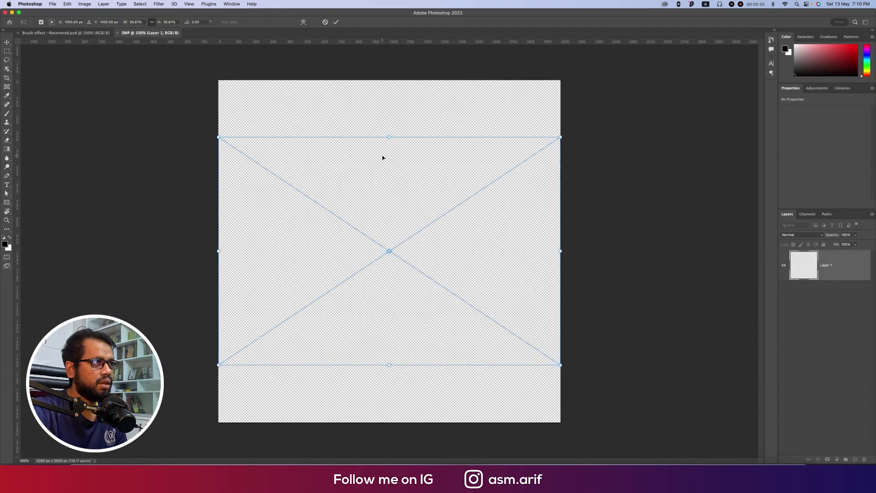
{"action": "left_click_drag", "start_coordinate": [389, 137], "coordinate": [389, 80]}
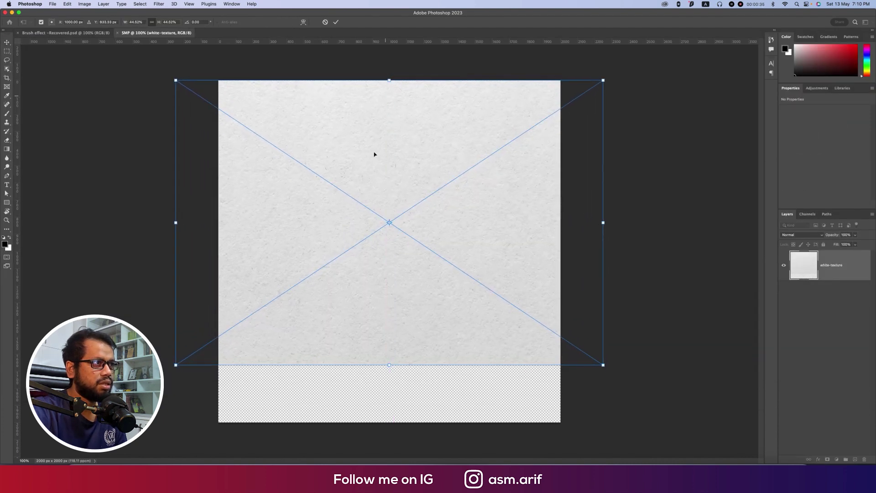
{"action": "left_click_drag", "start_coordinate": [389, 364], "coordinate": [388, 422]}
{"action": "key", "text": "Return"}
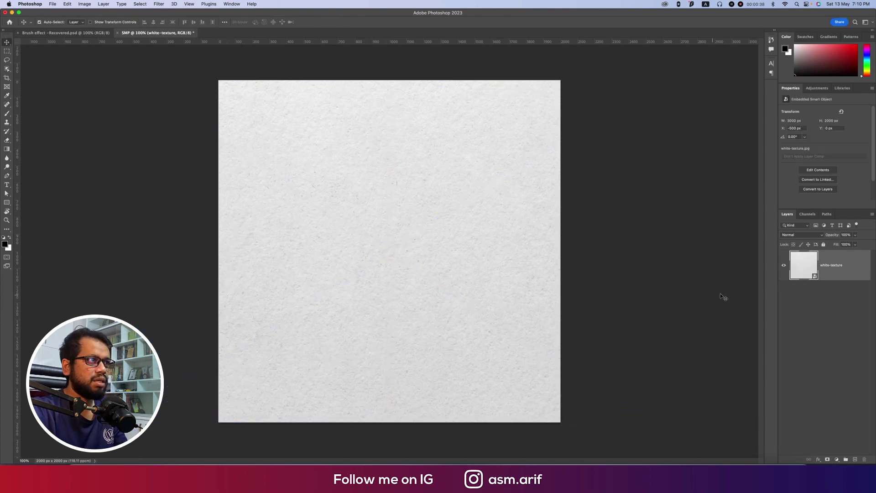
- Rasterize the texture layer, then convert it into a smart object
{"action": "right_click", "coordinate": [821, 272]}
{"action": "left_click", "coordinate": [788, 258]}
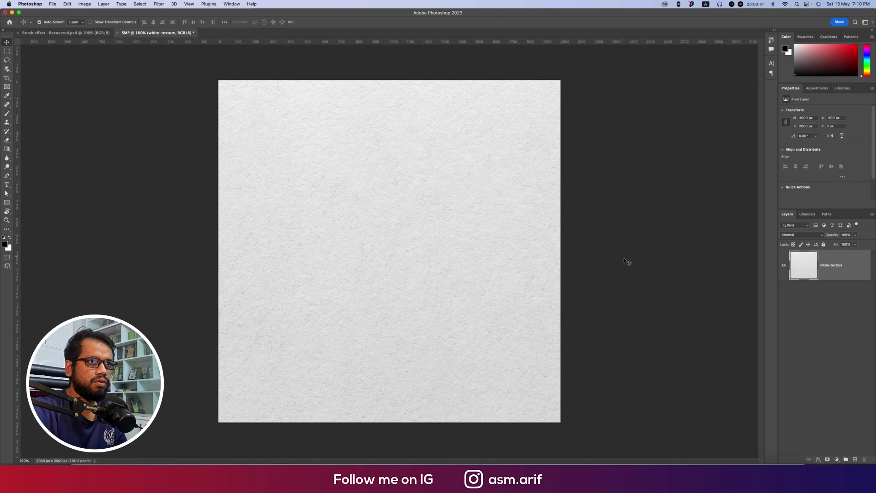
{"action": "right_click", "coordinate": [832, 270]}
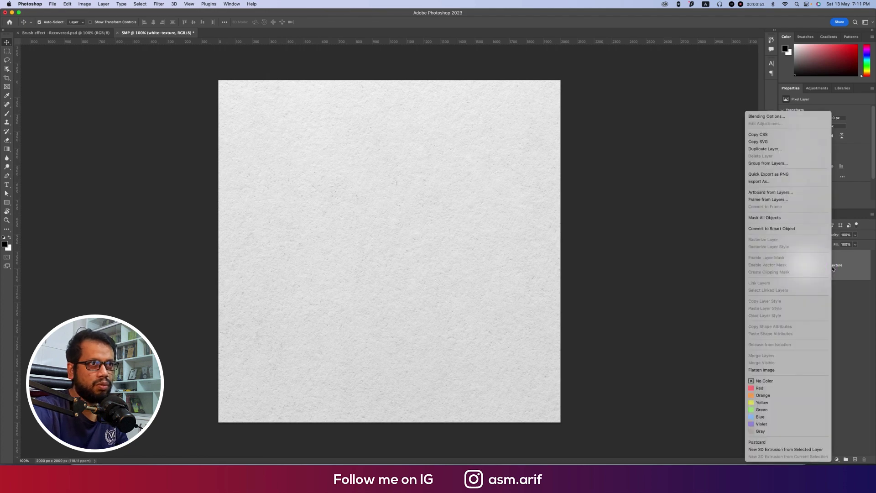
{"action": "left_click", "coordinate": [771, 230]}
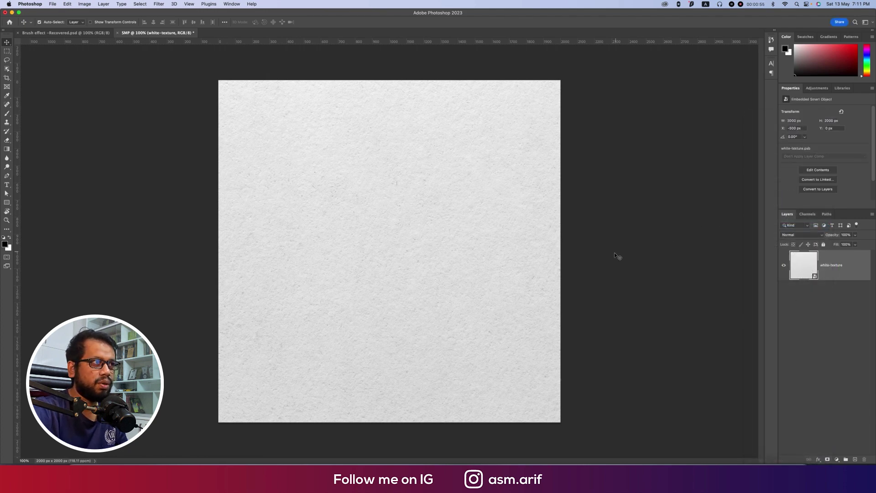
- Place pngwing.com embedded, shrink it about its centre, and rasterize the stroke layer
{"action": "left_click", "coordinate": [53, 4]}
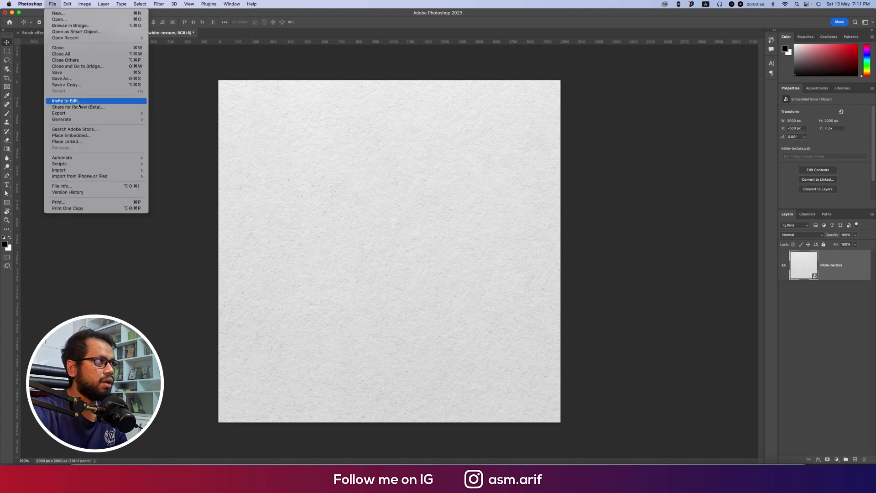
{"action": "left_click", "coordinate": [358, 170]}
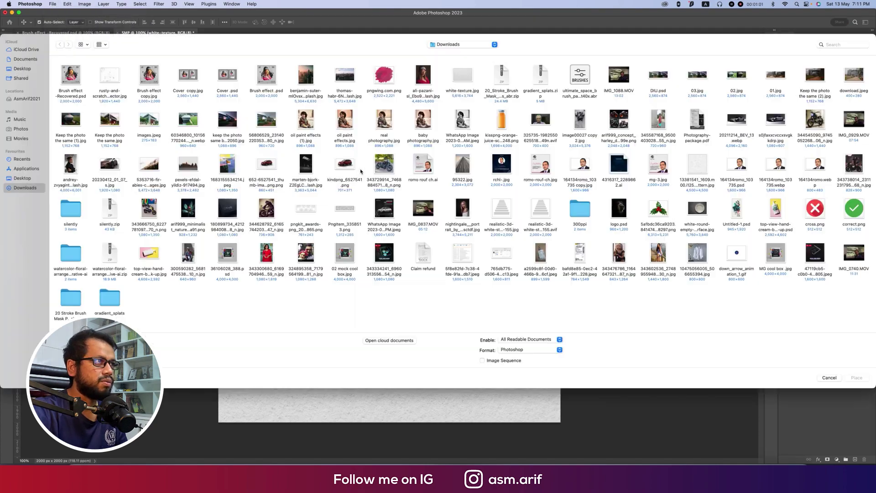
{"action": "double_click", "coordinate": [385, 75]}
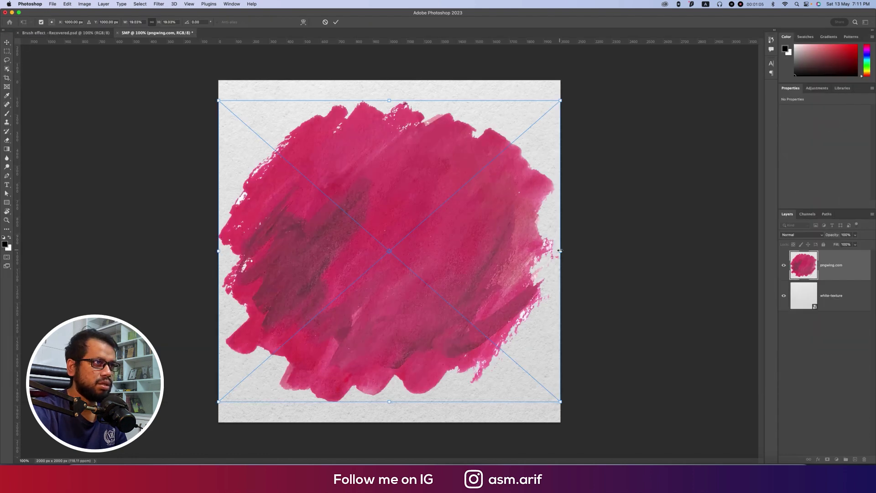
{"action": "left_click_drag", "start_coordinate": [560, 250], "coordinate": [439, 239]}
{"action": "key", "text": "Return"}
{"action": "right_click", "coordinate": [832, 257]}
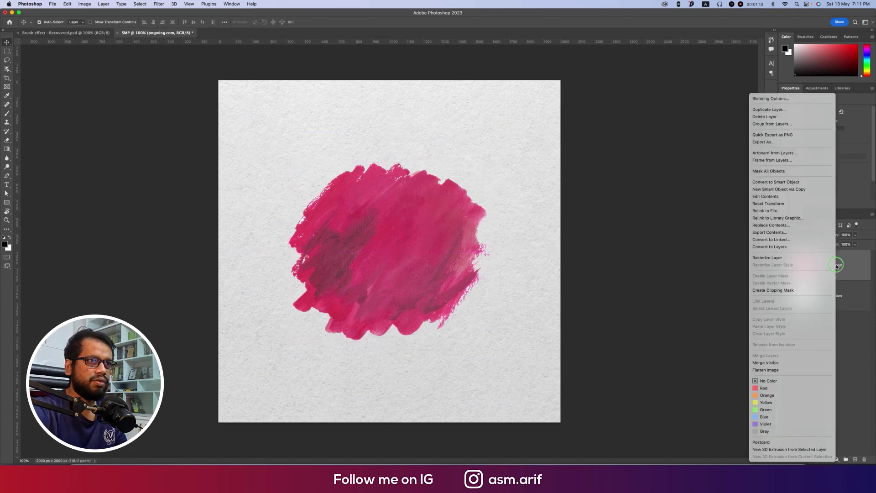
{"action": "left_click", "coordinate": [792, 258]}
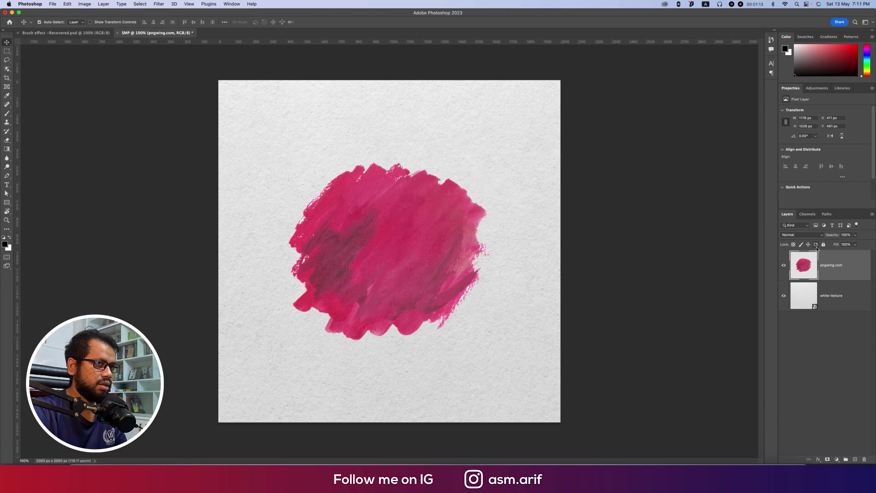
- Turn the pink stroke grey with Camera Raw and set its blend mode to Multiply
{"action": "left_click", "coordinate": [163, 6]}
{"action": "left_click", "coordinate": [166, 58]}
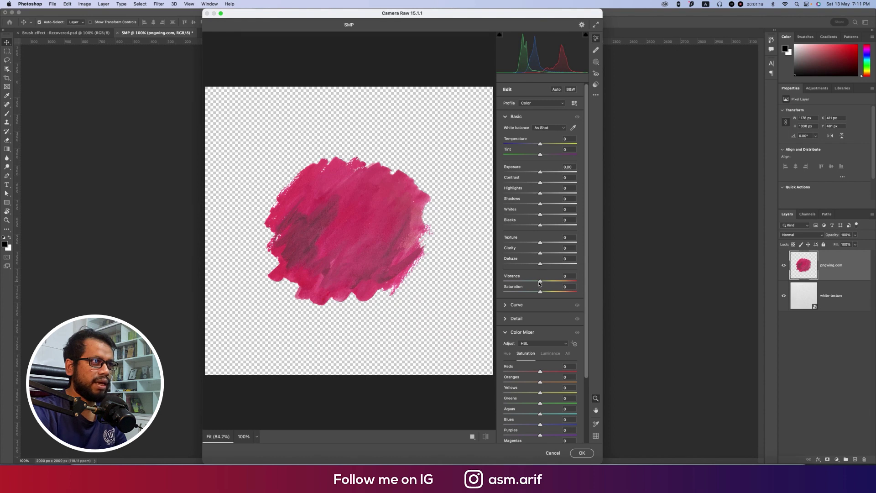
{"action": "left_click_drag", "start_coordinate": [540, 281], "coordinate": [471, 284]}
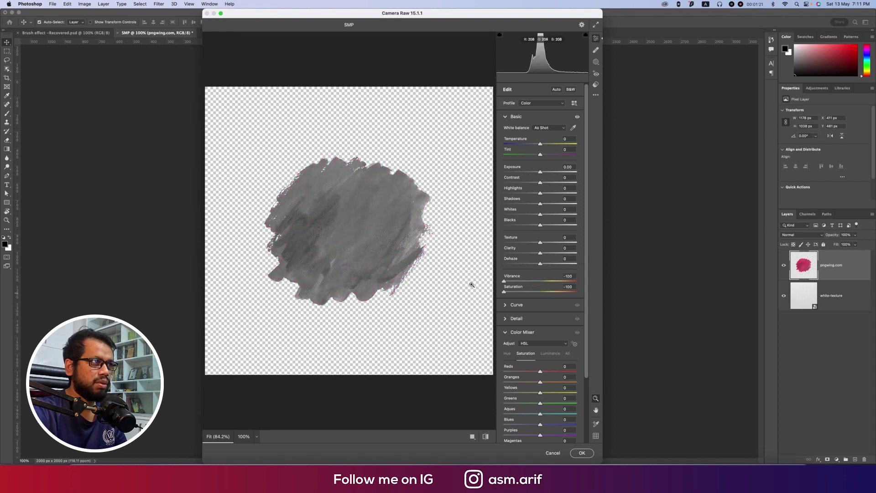
{"action": "left_click", "coordinate": [581, 452]}
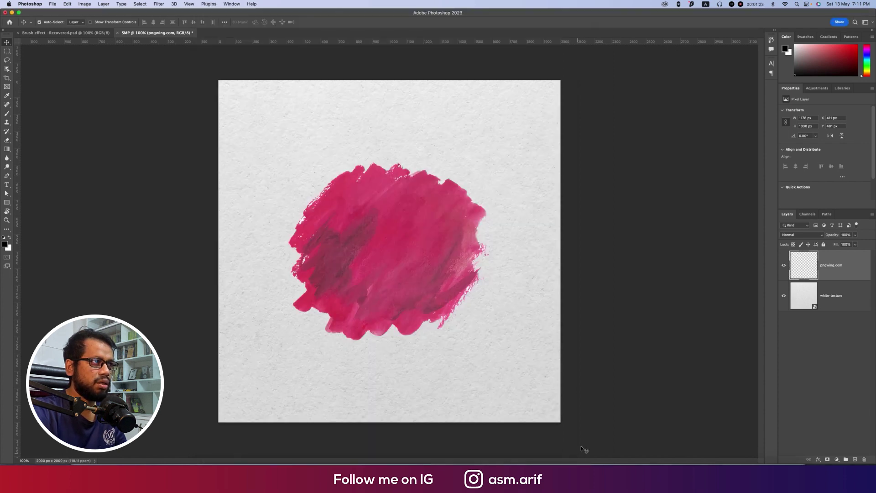
{"action": "left_click", "coordinate": [791, 236]}
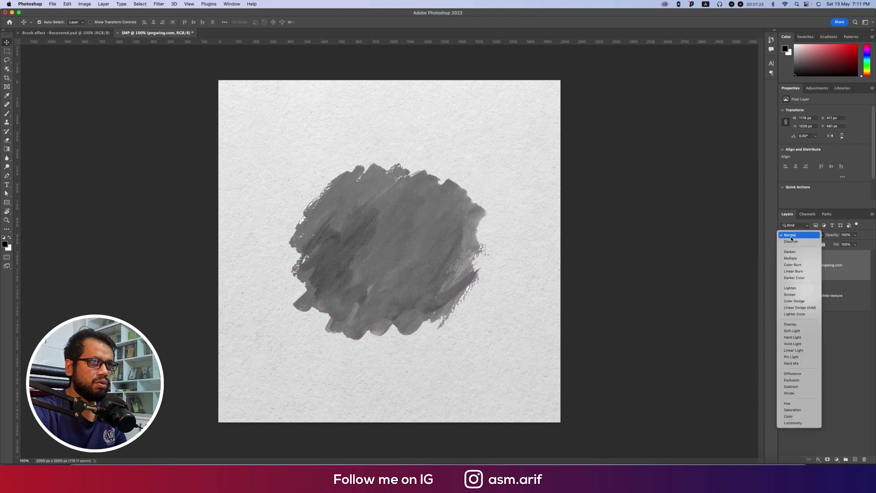
{"action": "left_click", "coordinate": [790, 258]}
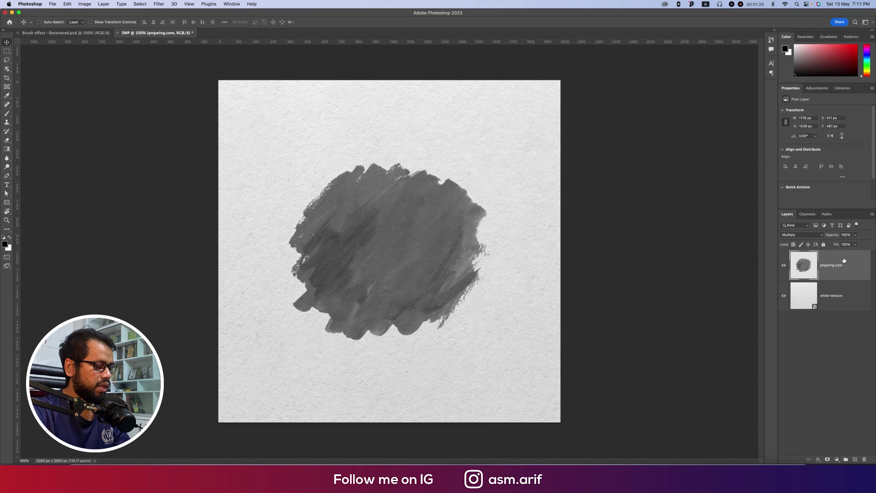
- Duplicate the stroke, rotate the copy 60° and enlarge it to about 121%, below the original
{"action": "key", "text": "super+j"}
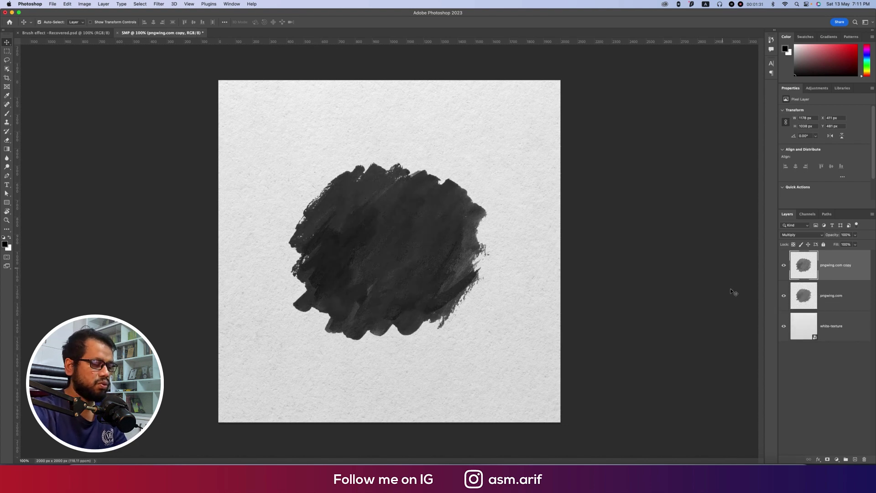
{"action": "key", "text": "super+t"}
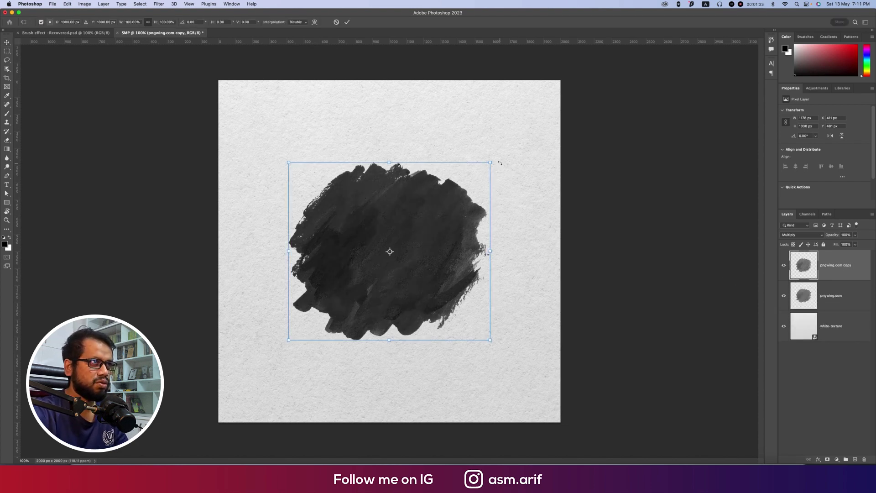
{"action": "mouse_move", "coordinate": [500, 163]}
{"action": "left_mouse_down"}
{"action": "mouse_move", "coordinate": [506, 235]}
{"action": "mouse_move", "coordinate": [491, 291]}
{"action": "left_mouse_up"}
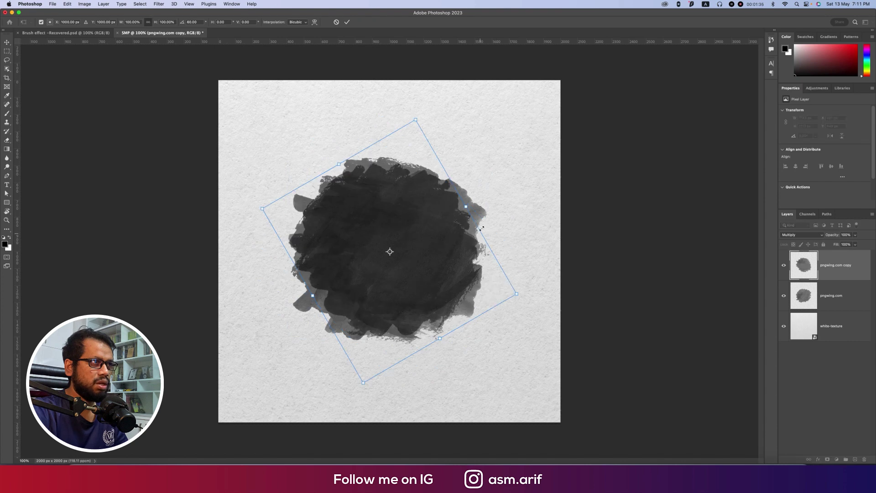
{"action": "left_click_drag", "start_coordinate": [468, 212], "coordinate": [499, 188]}
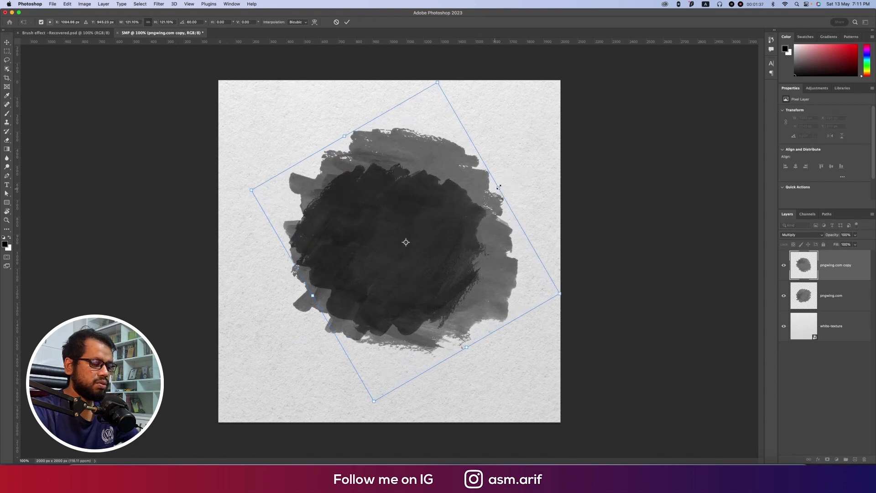
{"action": "key", "text": "Return"}
{"action": "left_click_drag", "start_coordinate": [831, 271], "coordinate": [826, 307]}
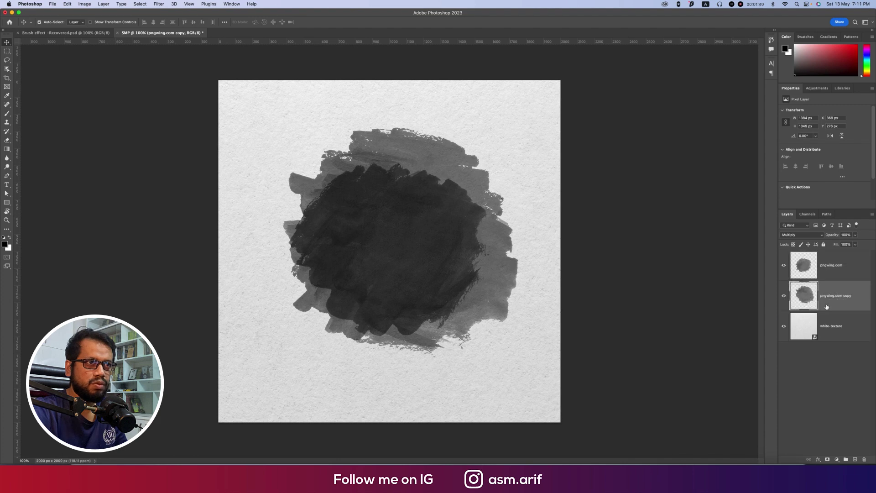
- Hide the copied stroke and toggle the original pngwing.com stroke's visibility to check it
{"action": "left_click", "coordinate": [783, 294]}
{"action": "left_click", "coordinate": [838, 266]}
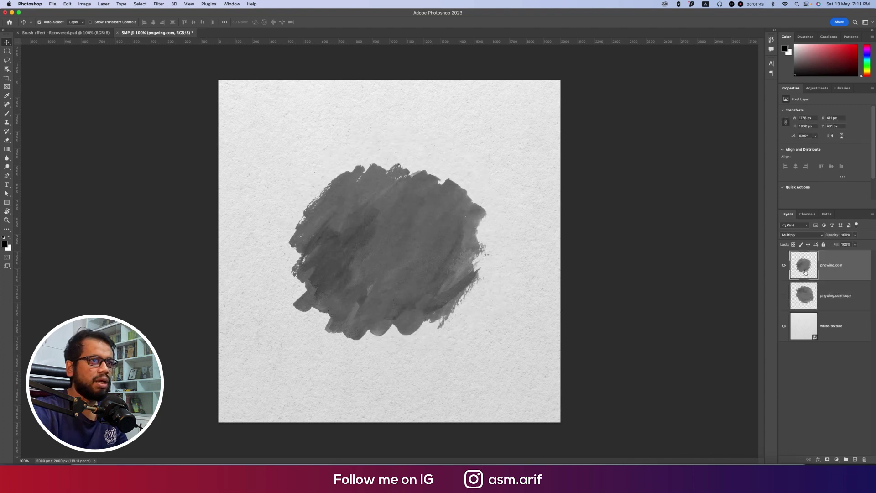
{"action": "left_click", "coordinate": [783, 266]}
{"action": "left_click", "coordinate": [783, 265]}
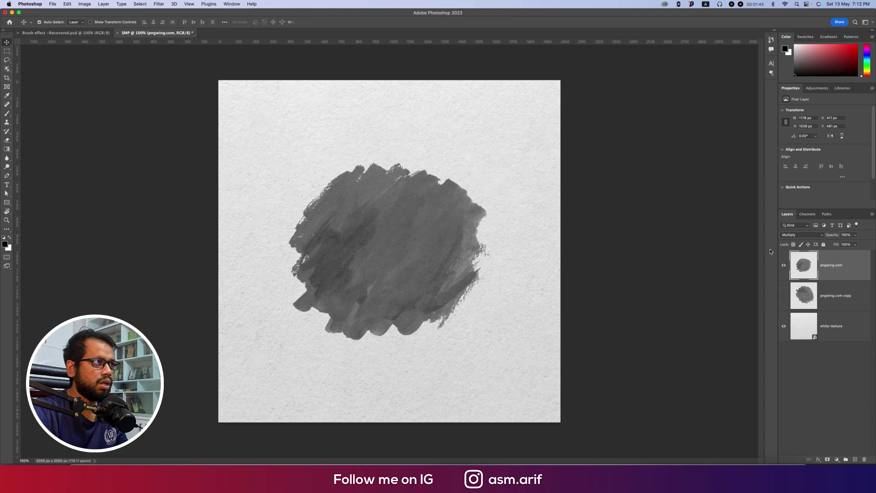
- Place the woman photo embedded and rasterize its layer
{"action": "left_click", "coordinate": [53, 4]}
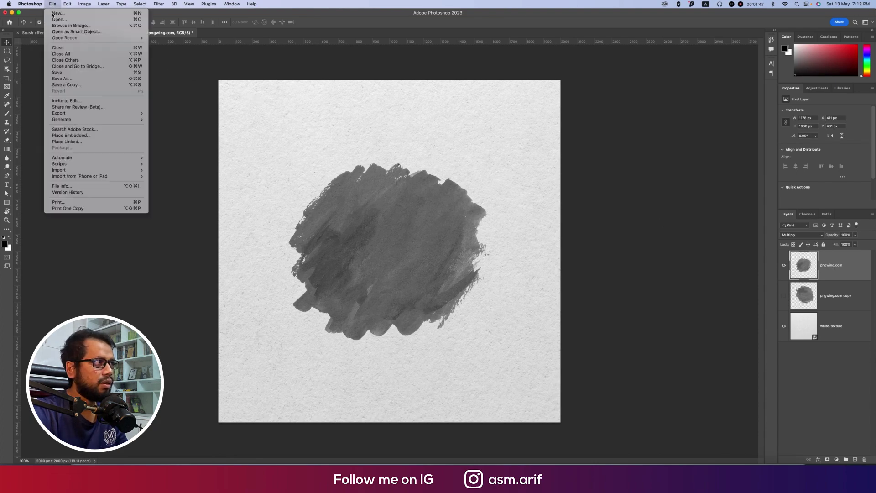
{"action": "left_click", "coordinate": [71, 135]}
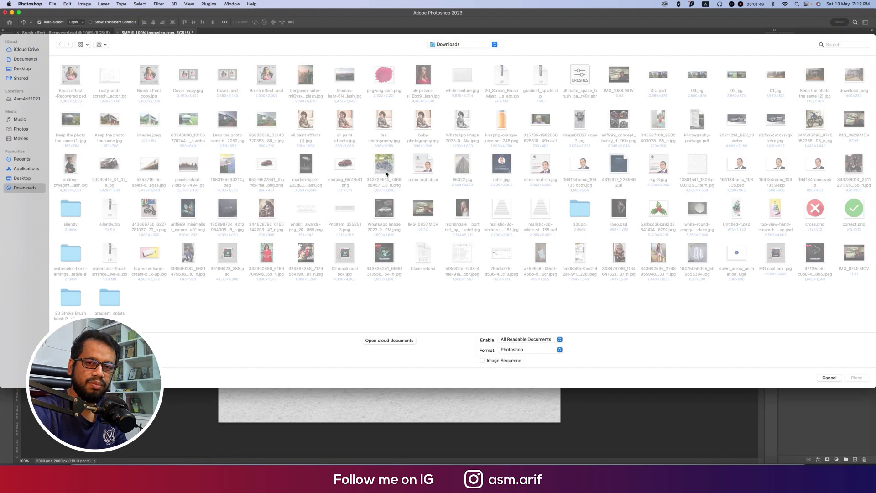
{"action": "double_click", "coordinate": [423, 75]}
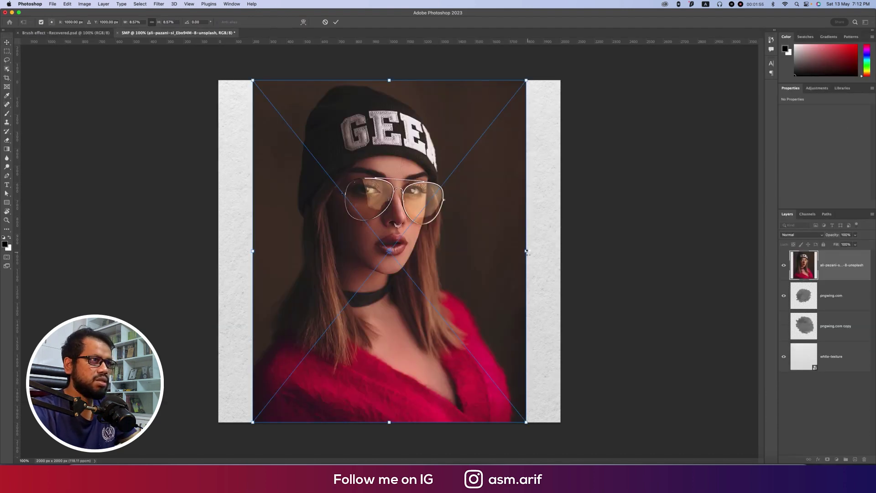
{"action": "key", "text": "Return"}
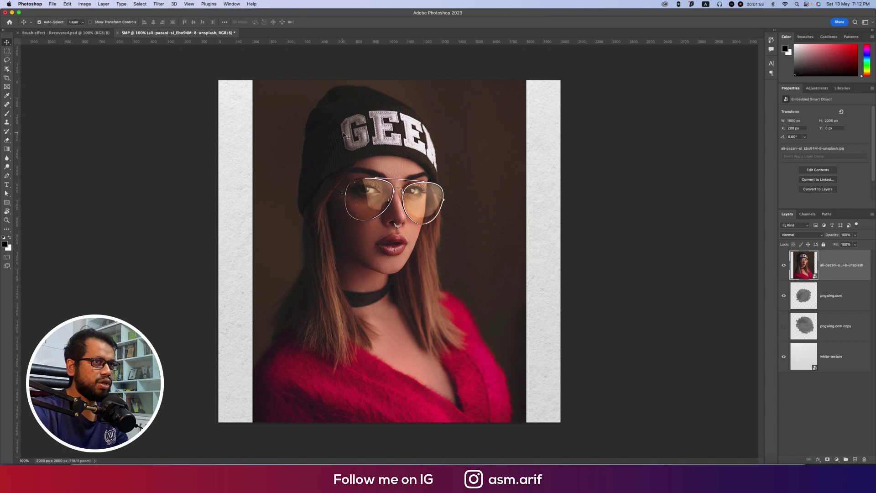
{"action": "right_click", "coordinate": [848, 264]}
{"action": "left_click", "coordinate": [800, 258]}
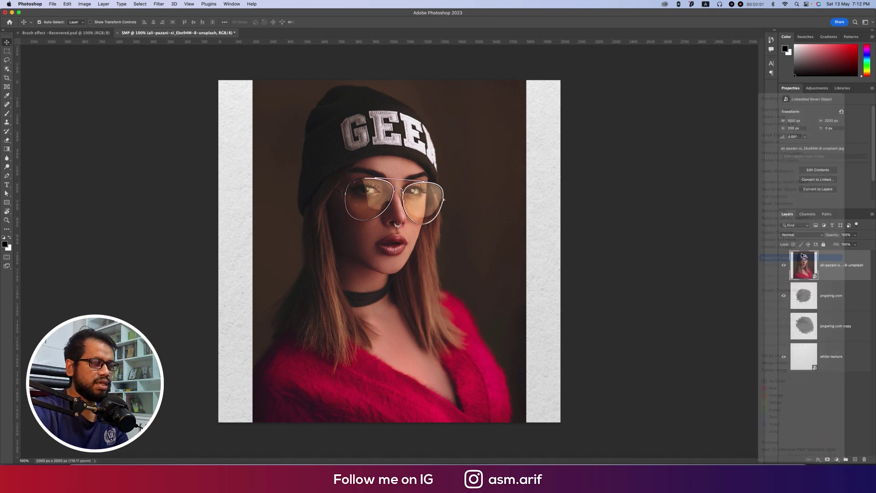
- Select the woman with Object Selection, refine with Shift Edge -23%, and output to a new layer
{"action": "left_click", "coordinate": [7, 69]}
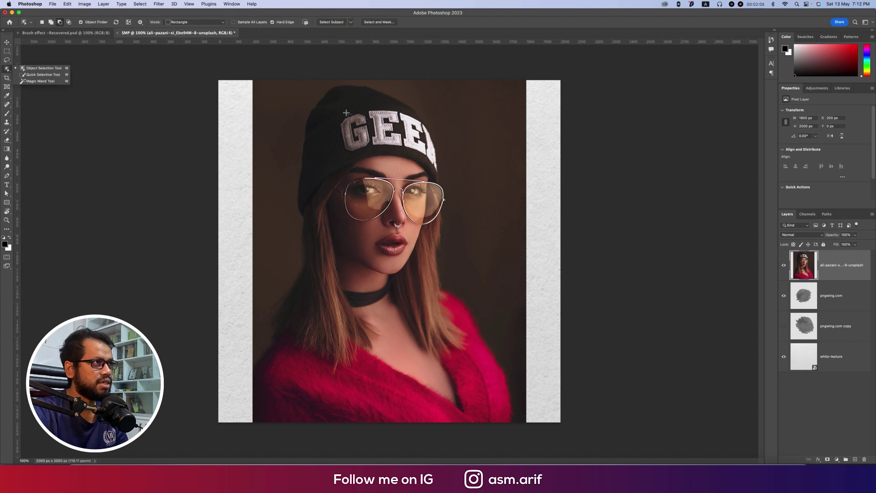
{"action": "left_click_drag", "start_coordinate": [295, 84], "coordinate": [518, 424]}
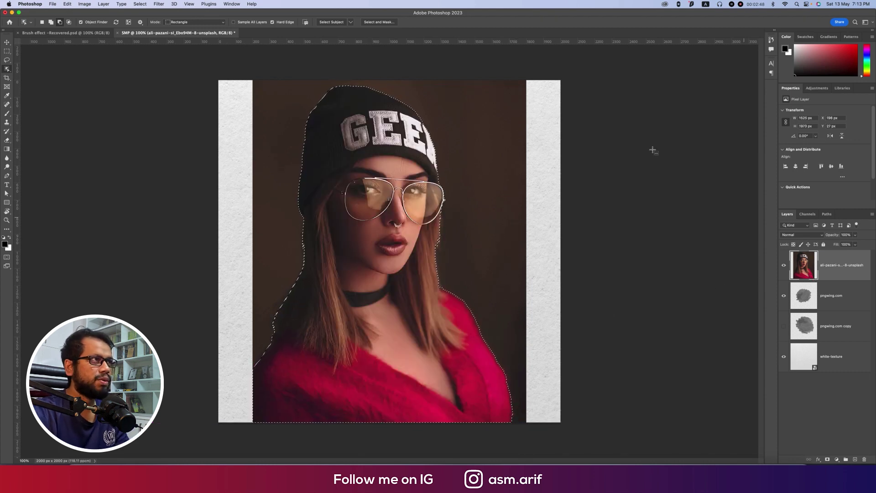
{"action": "left_click", "coordinate": [385, 24]}
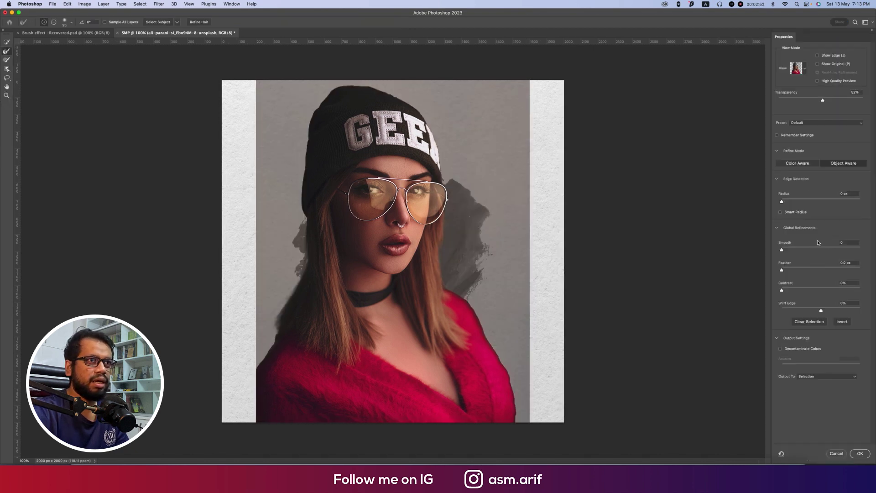
{"action": "left_click", "coordinate": [812, 311]}
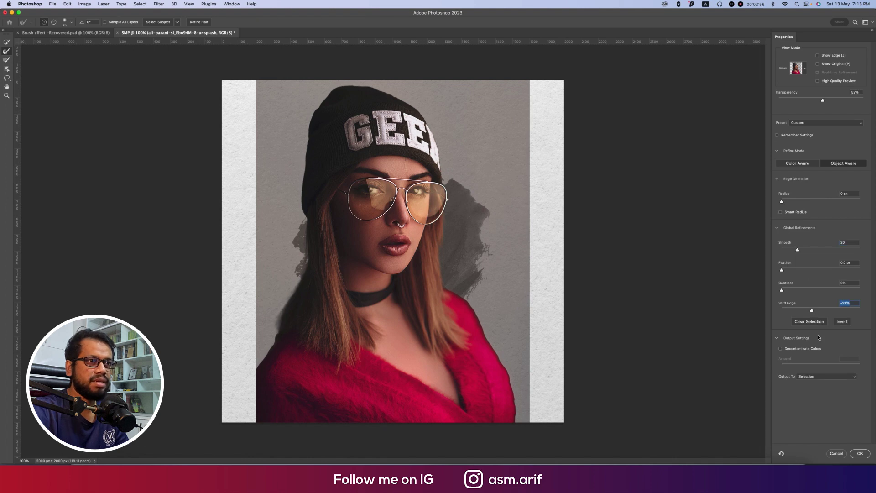
{"action": "left_click", "coordinate": [840, 379]}
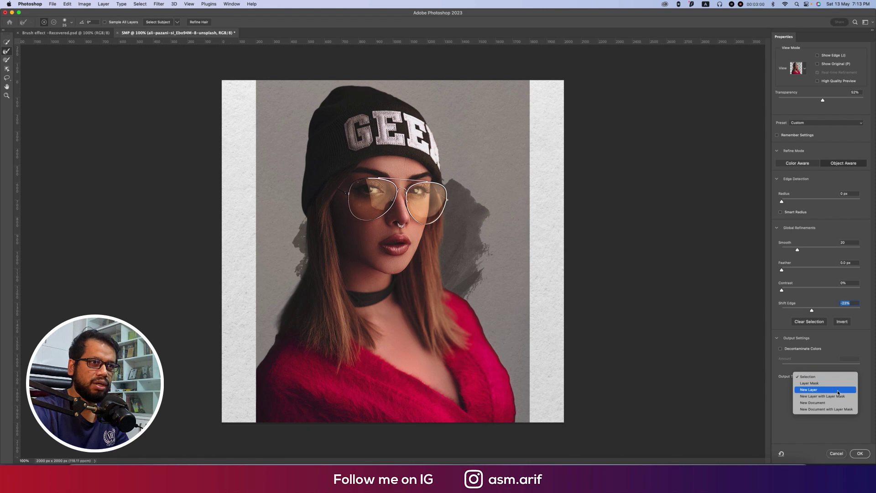
{"action": "left_click", "coordinate": [837, 390]}
{"action": "left_click", "coordinate": [861, 454]}
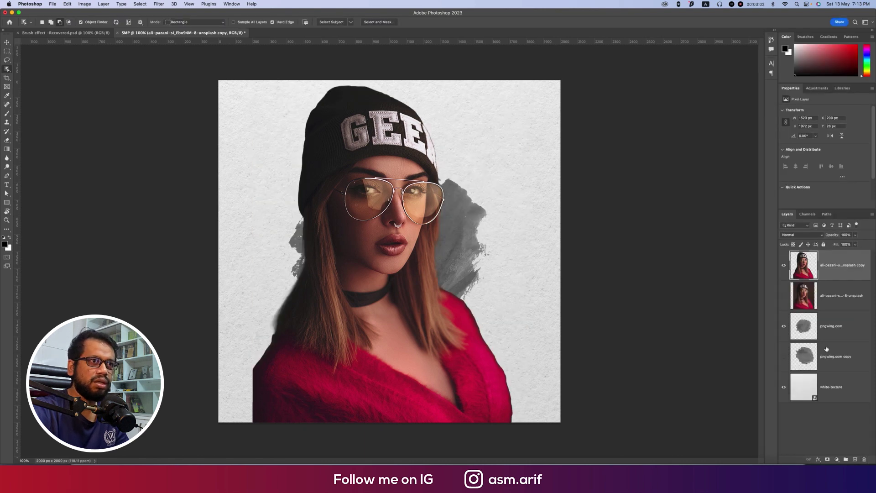
- Delete the original photo layer and scale the cut-out woman to about 70%, centred on the canvas
{"action": "left_click", "coordinate": [831, 295]}
{"action": "key", "text": "Delete"}
{"action": "left_click", "coordinate": [830, 269]}
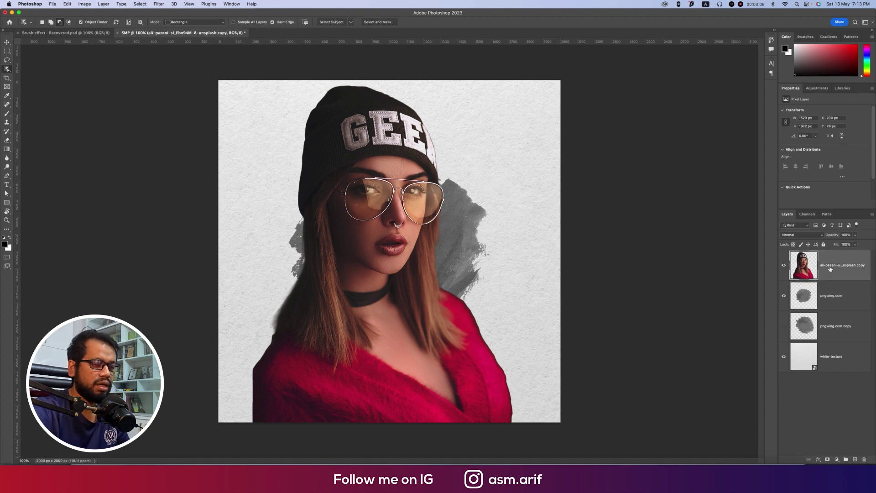
{"action": "key", "text": "super+t"}
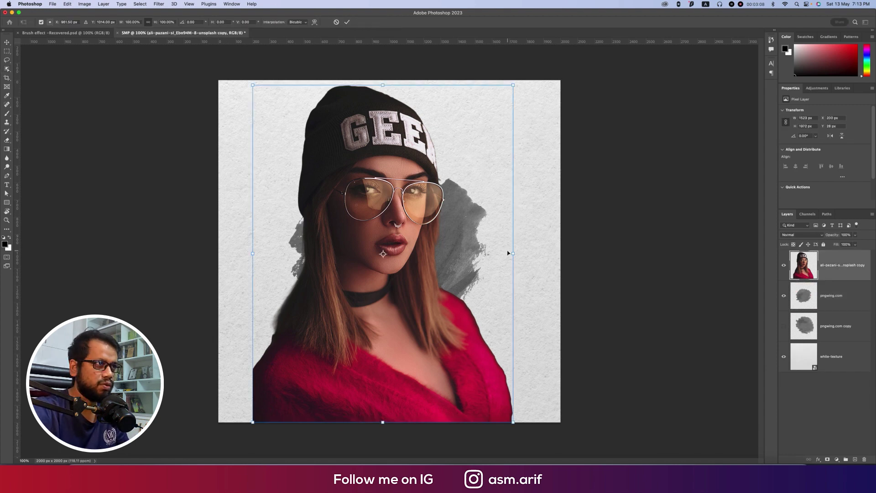
{"action": "left_click_drag", "start_coordinate": [513, 253], "coordinate": [473, 251]}
{"action": "left_click_drag", "start_coordinate": [395, 299], "coordinate": [400, 284]}
{"action": "key", "text": "Return"}
{"action": "key", "text": "w"}
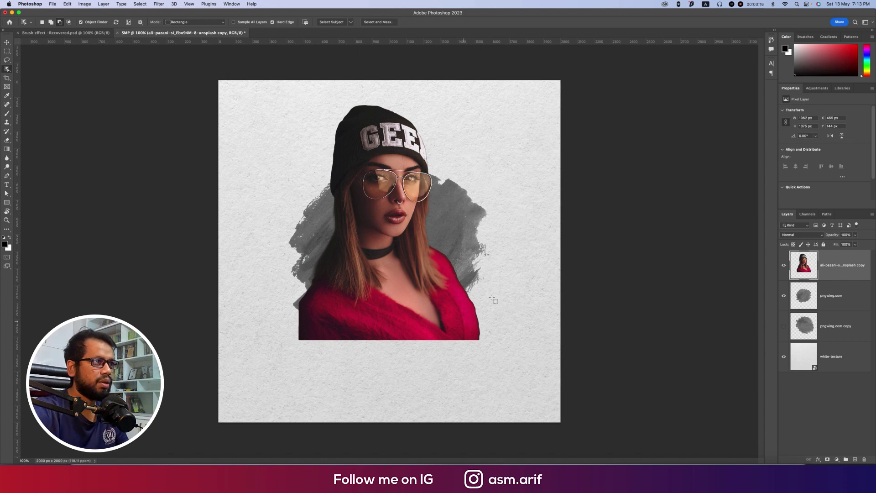
{"action": "left_click", "coordinate": [6, 42]}
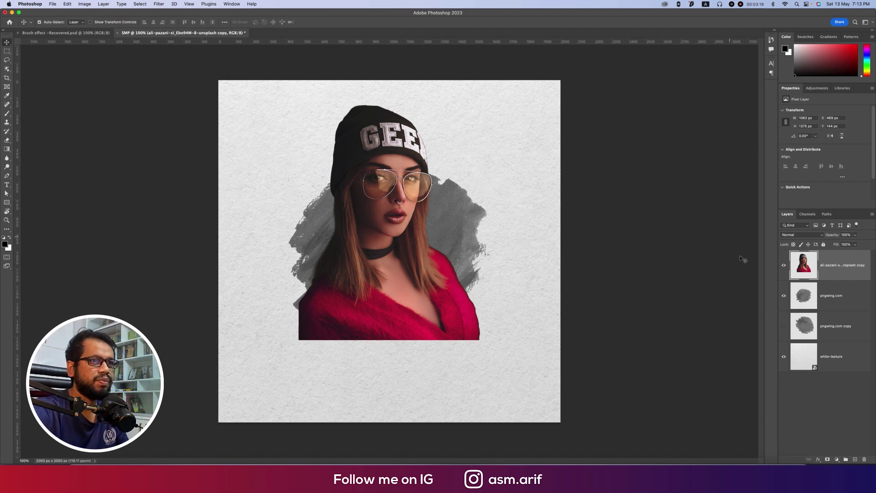
- Add a layer mask to the cut-out woman's layer
{"action": "left_click", "coordinate": [805, 299], "text": "super"}
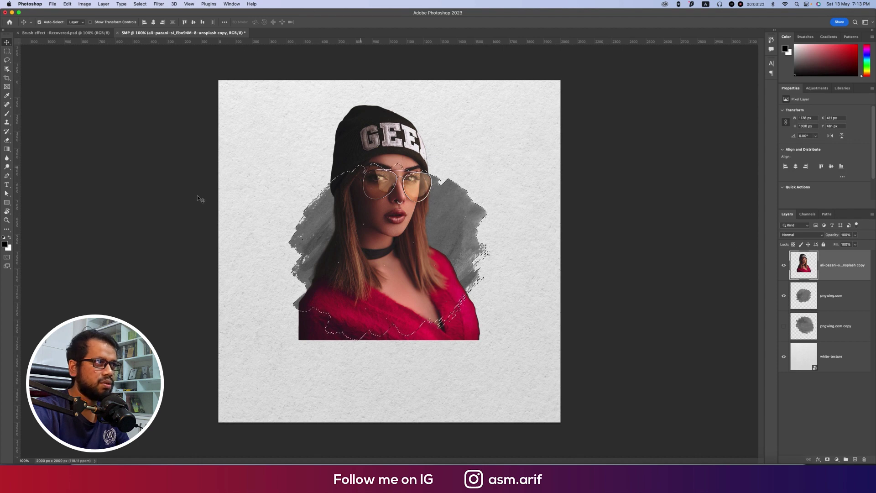
{"action": "key", "text": "super+d"}
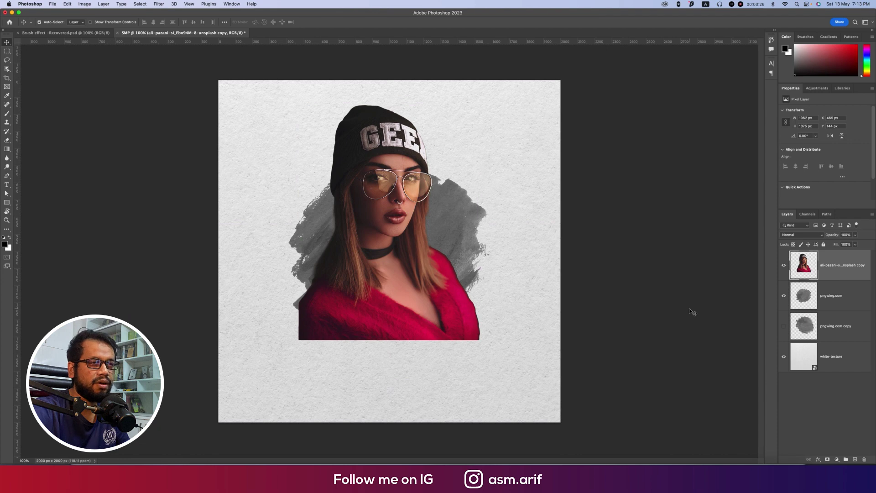
{"action": "left_click", "coordinate": [833, 303]}
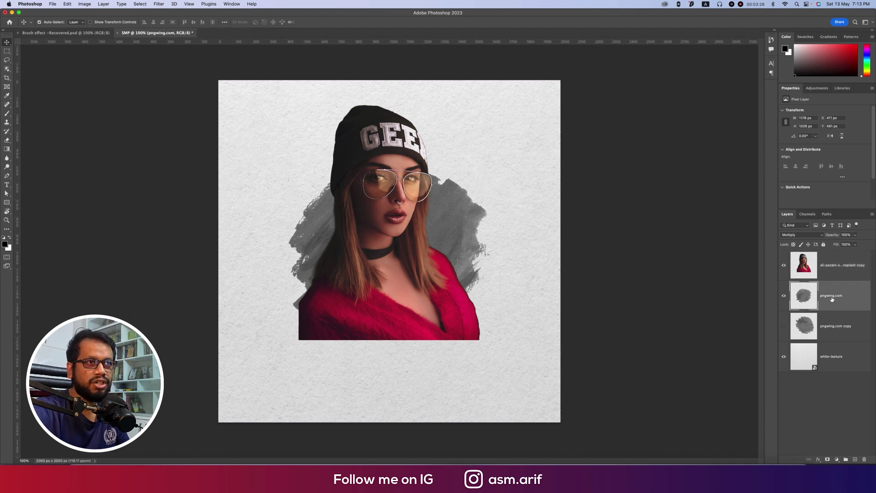
{"action": "left_click", "coordinate": [830, 273]}
{"action": "left_click", "coordinate": [827, 459]}
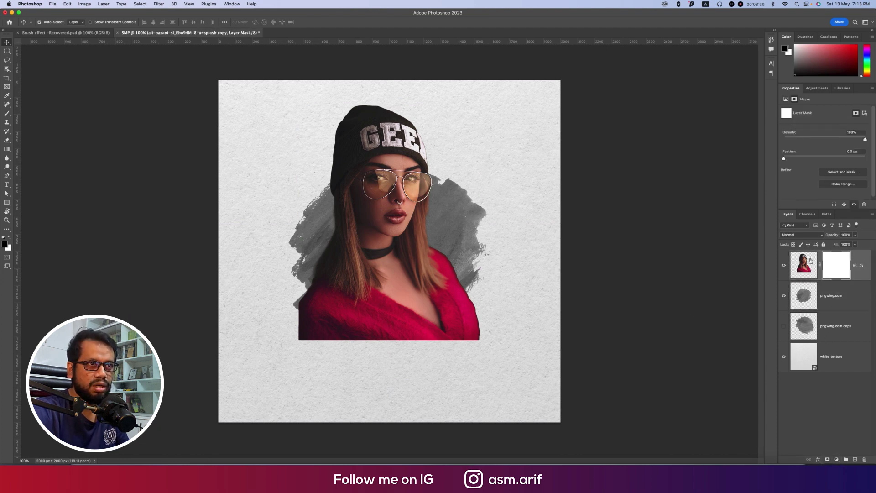
- Load the pngwing.com stroke's outline as a selection, invert it, and target the woman's mask
{"action": "left_click", "coordinate": [824, 299]}
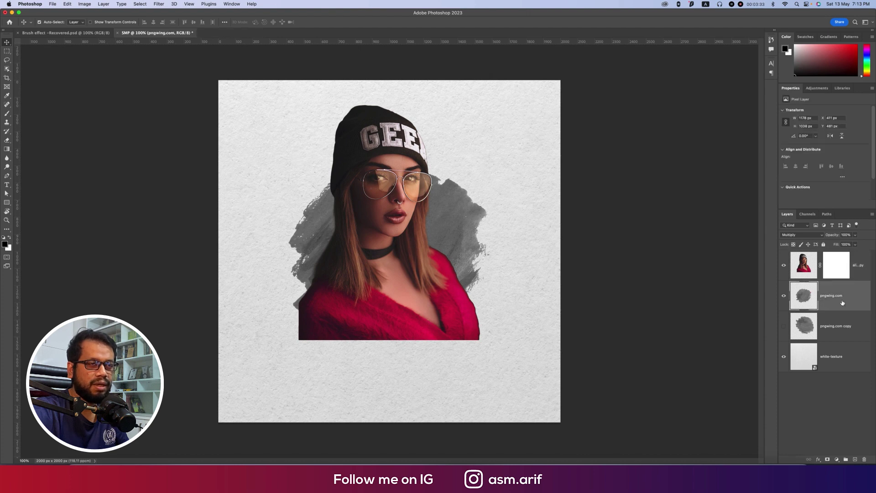
{"action": "left_click", "coordinate": [804, 296], "text": "super"}
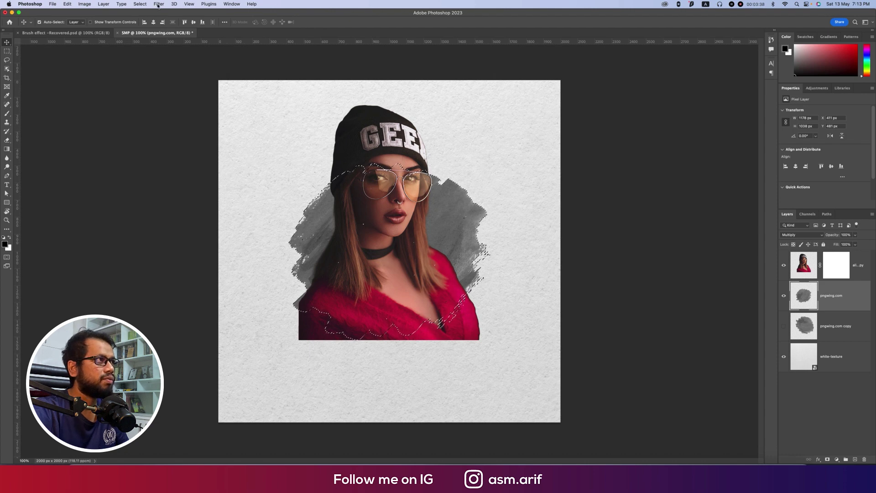
{"action": "left_click", "coordinate": [138, 4]}
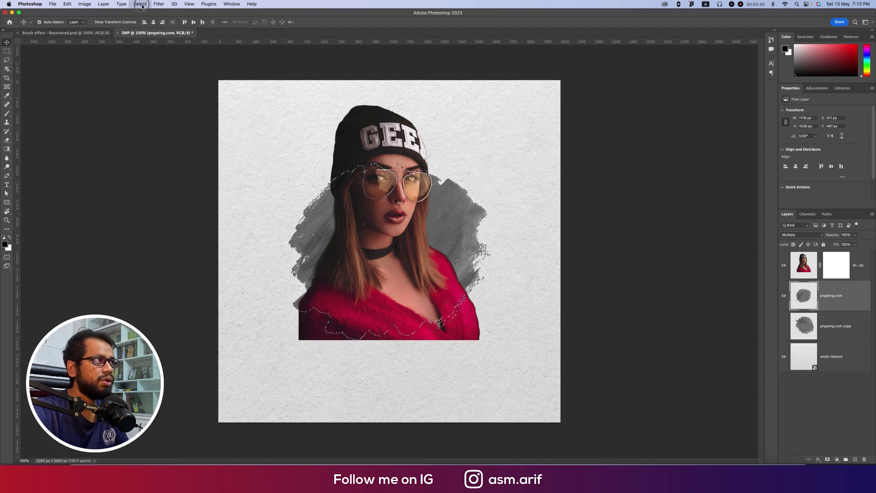
{"action": "left_click", "coordinate": [143, 33]}
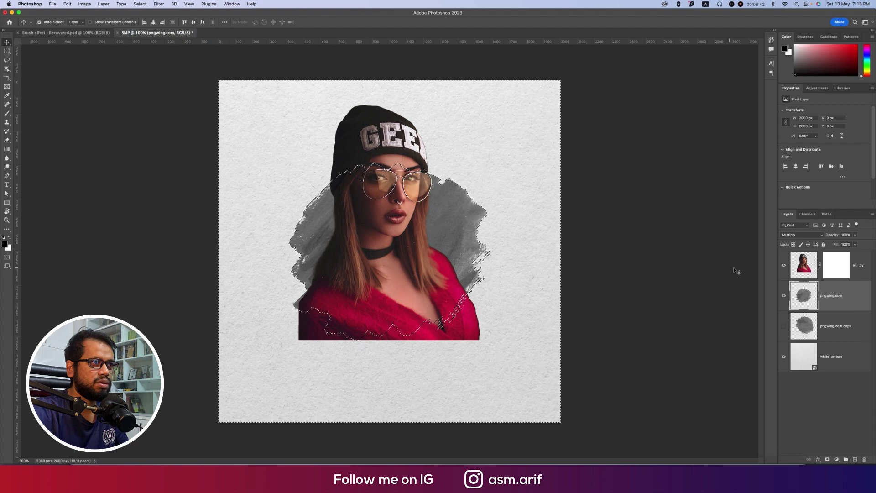
{"action": "left_click", "coordinate": [835, 264]}
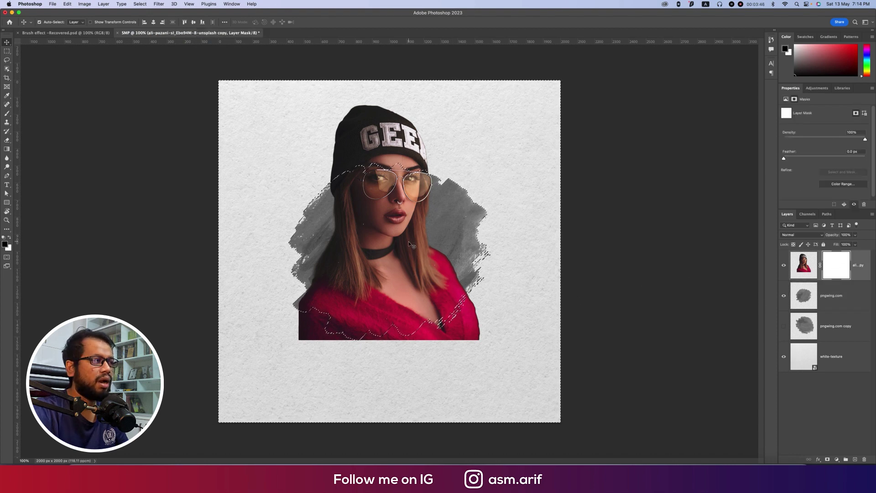
{"action": "left_click", "coordinate": [7, 114]}
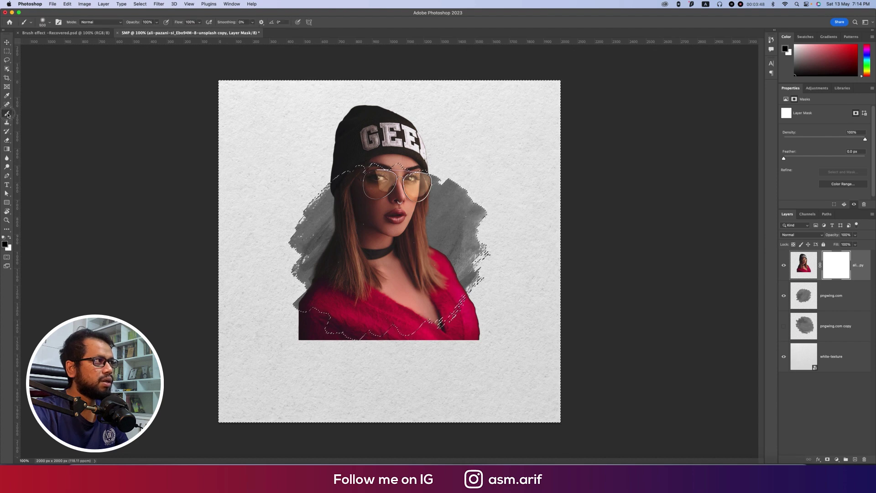
- Brush on the woman's mask to hide the bottom of her red sweater, then deselect
{"action": "right_click", "coordinate": [403, 215]}
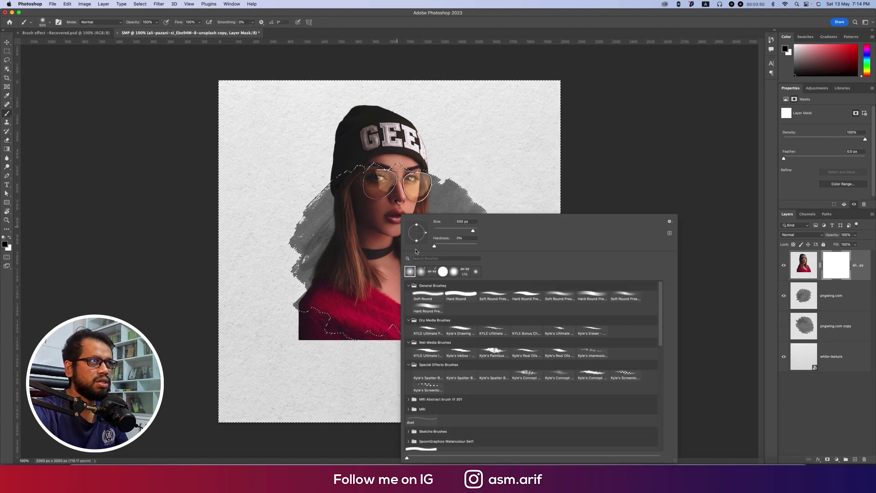
{"action": "left_click", "coordinate": [440, 153]}
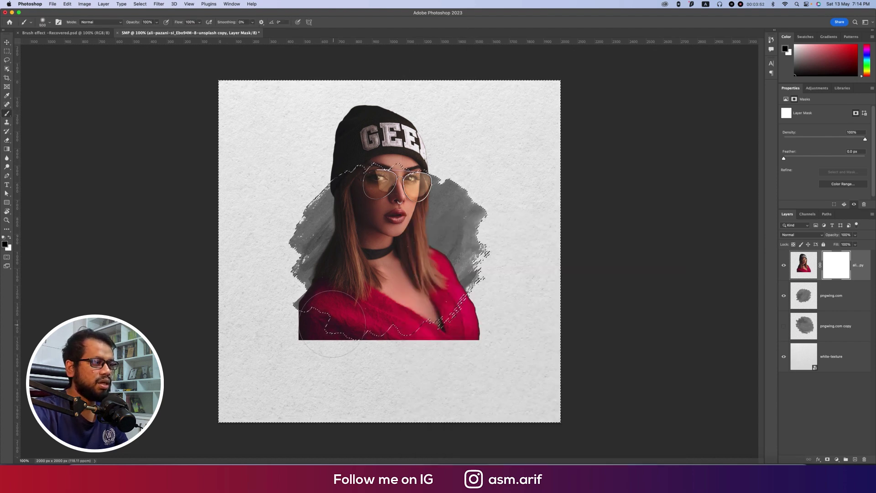
{"action": "left_click_drag", "start_coordinate": [332, 323], "coordinate": [306, 322]}
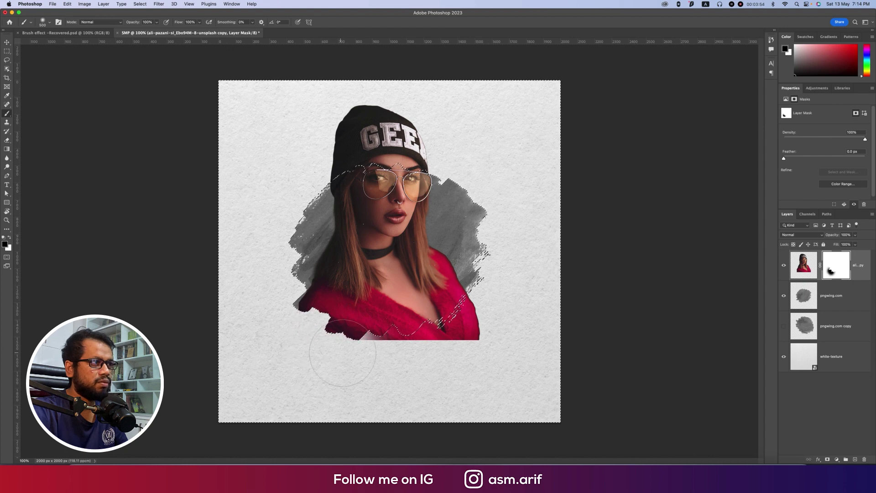
{"action": "mouse_move", "coordinate": [343, 353]}
{"action": "left_mouse_down"}
{"action": "mouse_move", "coordinate": [390, 334]}
{"action": "mouse_move", "coordinate": [396, 347]}
{"action": "mouse_move", "coordinate": [423, 341]}
{"action": "mouse_move", "coordinate": [429, 351]}
{"action": "mouse_move", "coordinate": [471, 313]}
{"action": "left_mouse_up"}
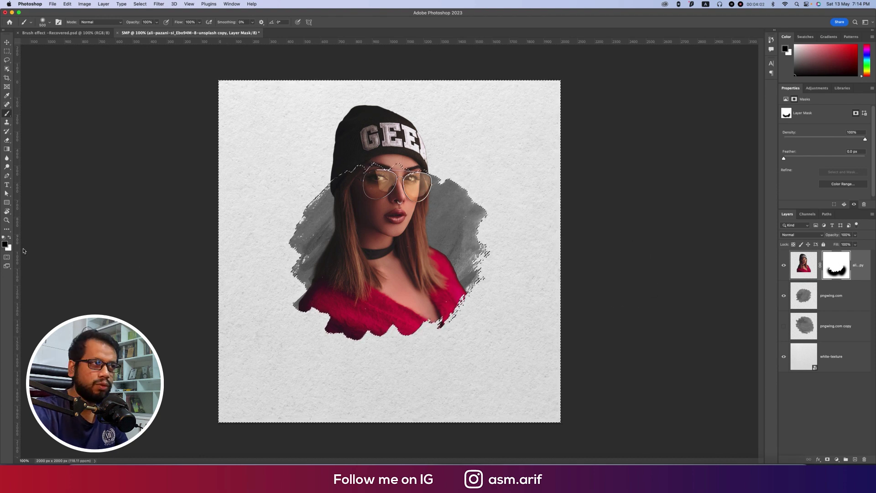
{"action": "key", "text": "super+d"}
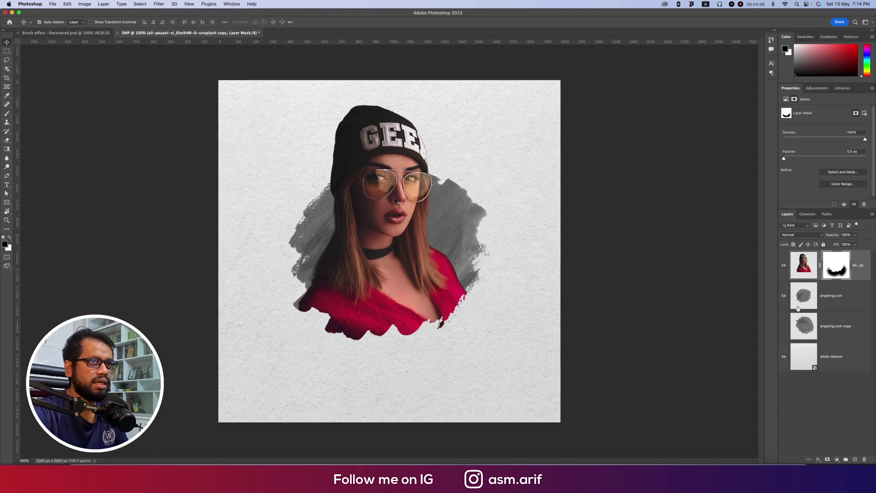
{"action": "left_click", "coordinate": [807, 270]}
- In Camera Raw, set Exposure +0.75, Contrast +22, Vibrance +14 and Saturation +23 on the woman's photo
{"action": "key", "text": "super+shift+a"}
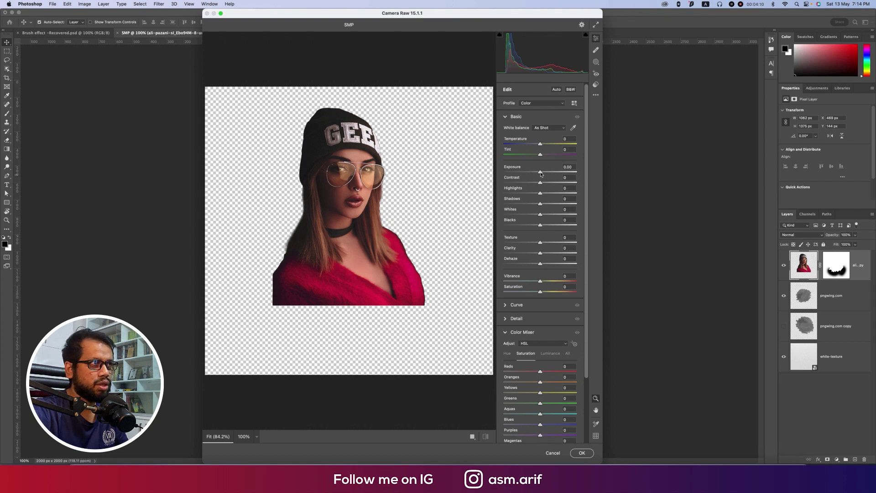
{"action": "left_click_drag", "start_coordinate": [539, 172], "coordinate": [549, 184]}
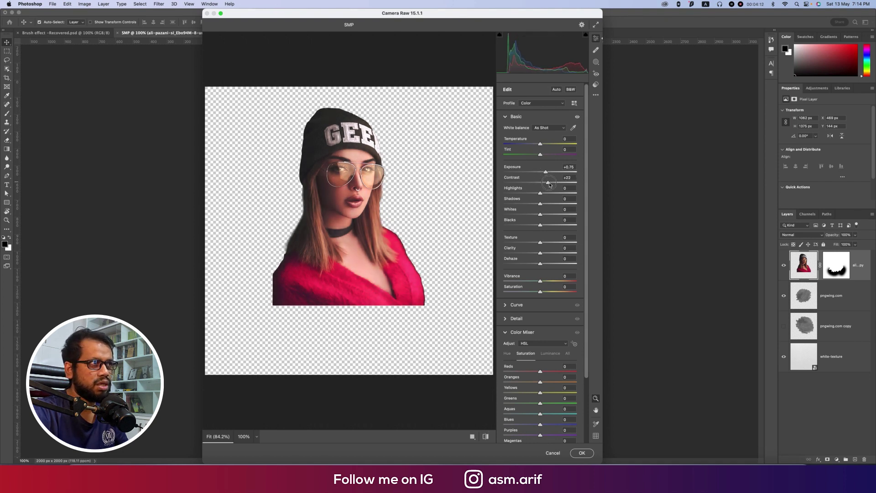
{"action": "left_click_drag", "start_coordinate": [540, 281], "coordinate": [549, 292]}
{"action": "left_click", "coordinate": [581, 453]}
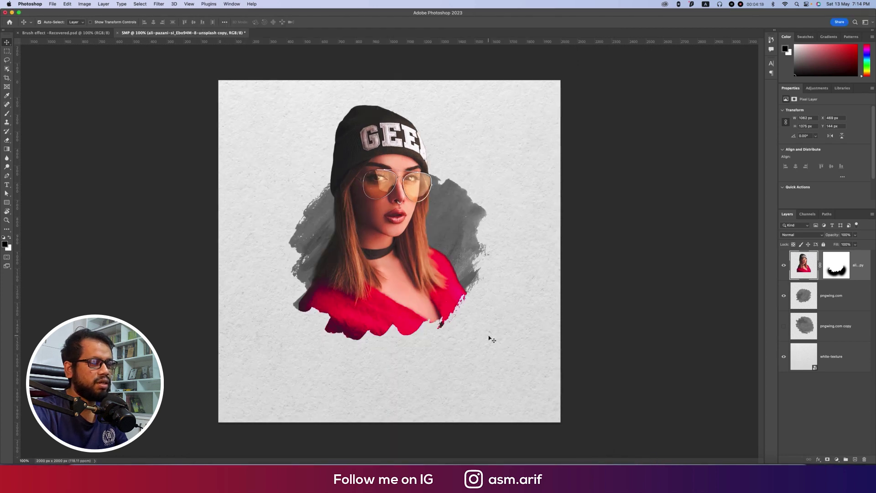
- Show the pngwing.com copy stroke and enlarge it to 111.68%, nudged slightly upward
{"action": "left_click", "coordinate": [65, 33]}
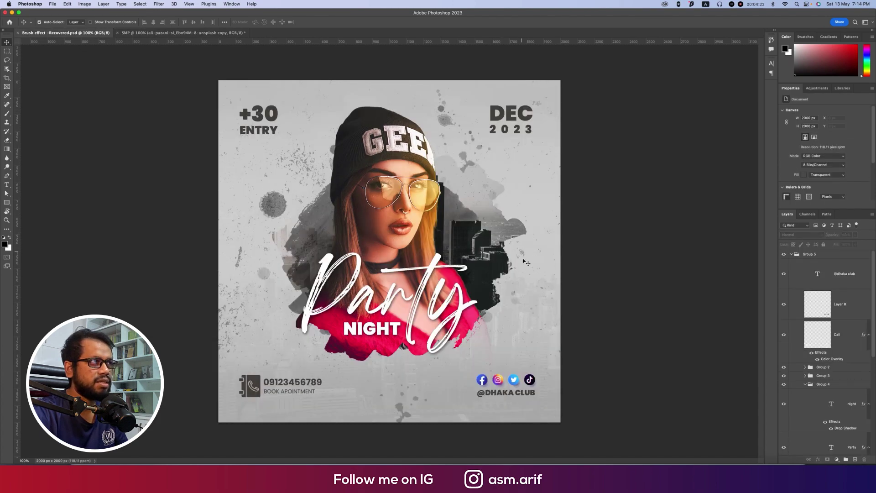
{"action": "left_click", "coordinate": [192, 32]}
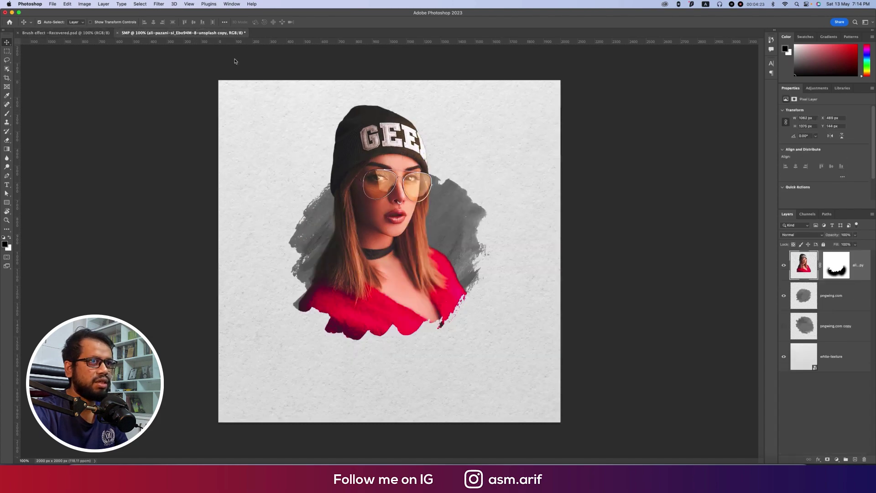
{"action": "left_click", "coordinate": [784, 327]}
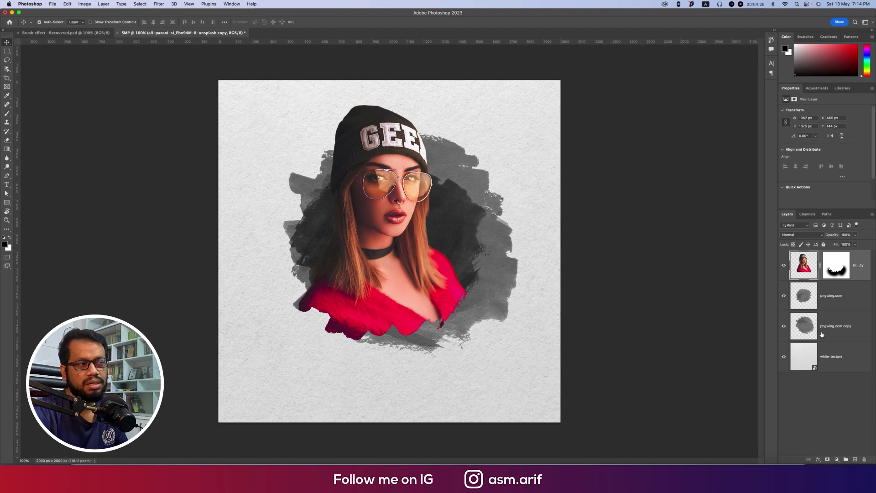
{"action": "left_click", "coordinate": [835, 334]}
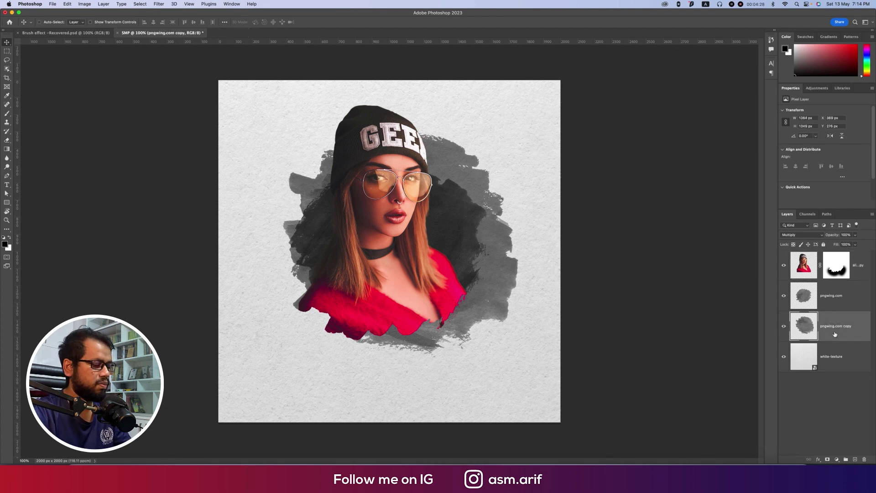
{"action": "key", "text": "ctrl+t"}
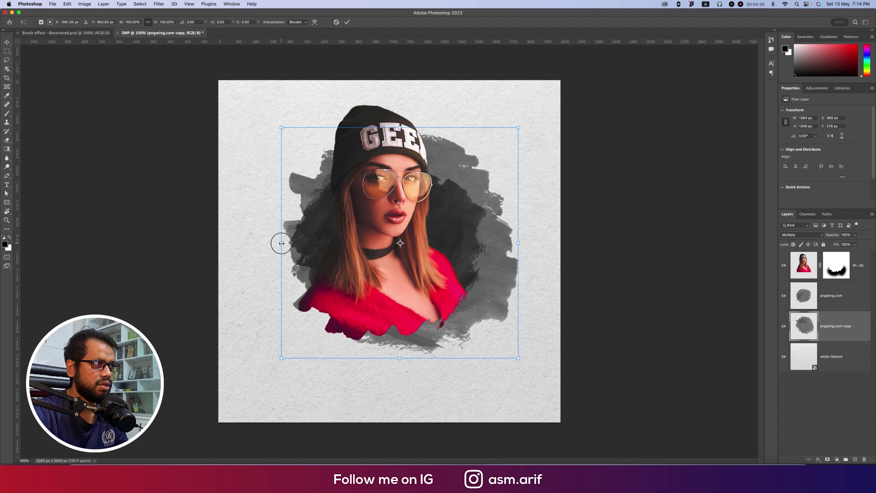
{"action": "left_click_drag", "start_coordinate": [281, 242], "coordinate": [253, 243]}
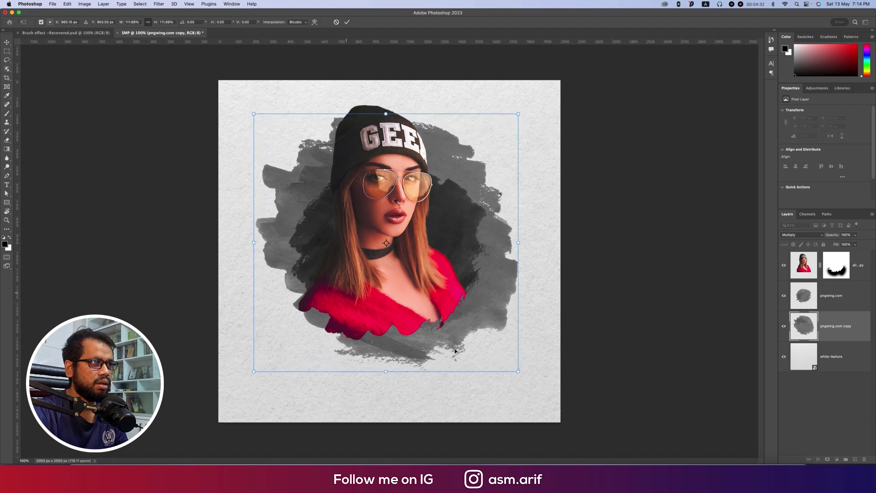
{"action": "left_click_drag", "start_coordinate": [483, 336], "coordinate": [486, 335]}
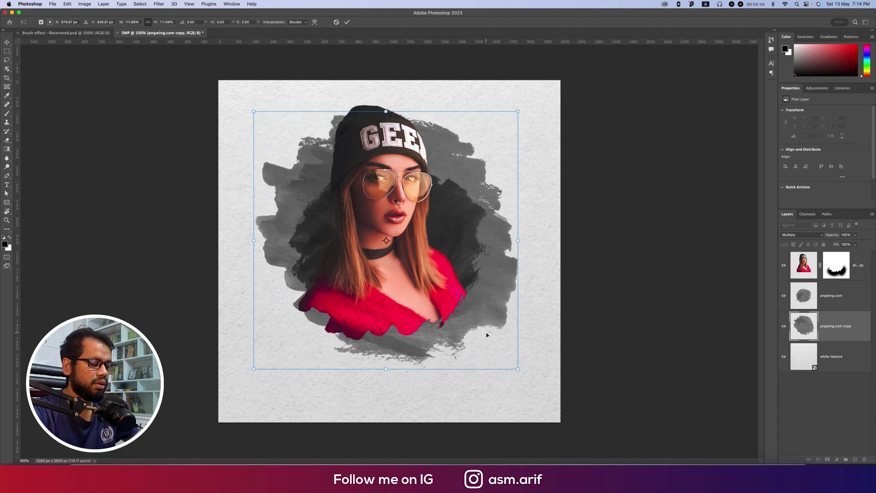
{"action": "key", "text": "Return"}
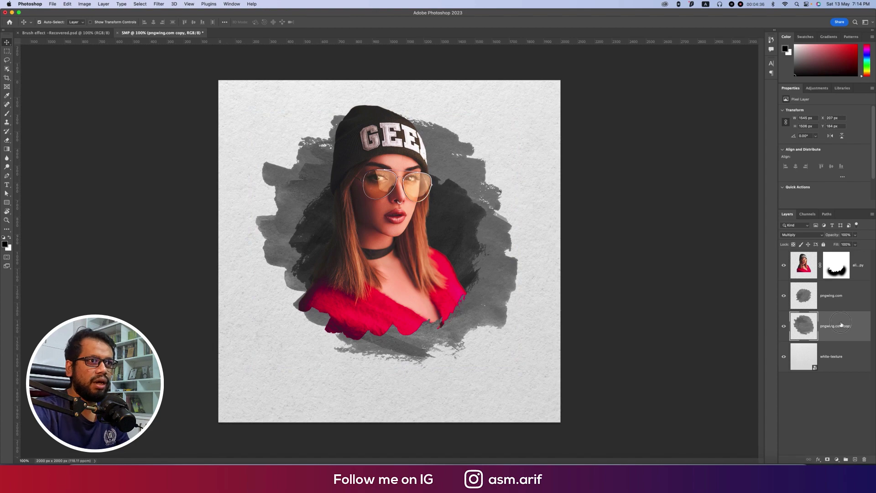
{"action": "left_click", "coordinate": [53, 4]}
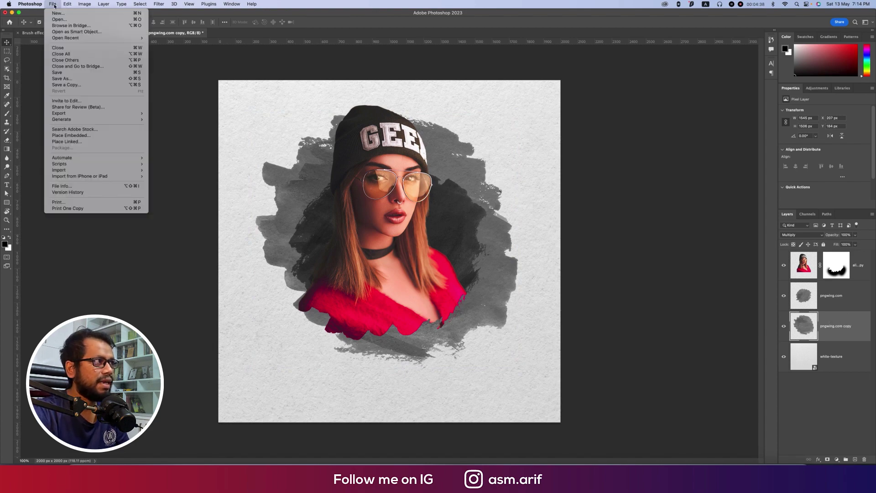
- Place the benjamin-suter skyline photo embedded and clip it to the larger grey brush-stroke layer
{"action": "left_click", "coordinate": [442, 211]}
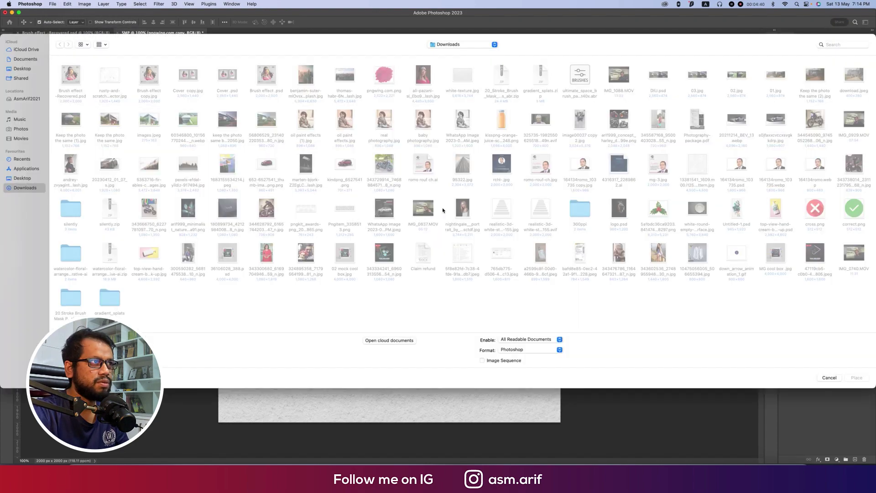
{"action": "double_click", "coordinate": [310, 81]}
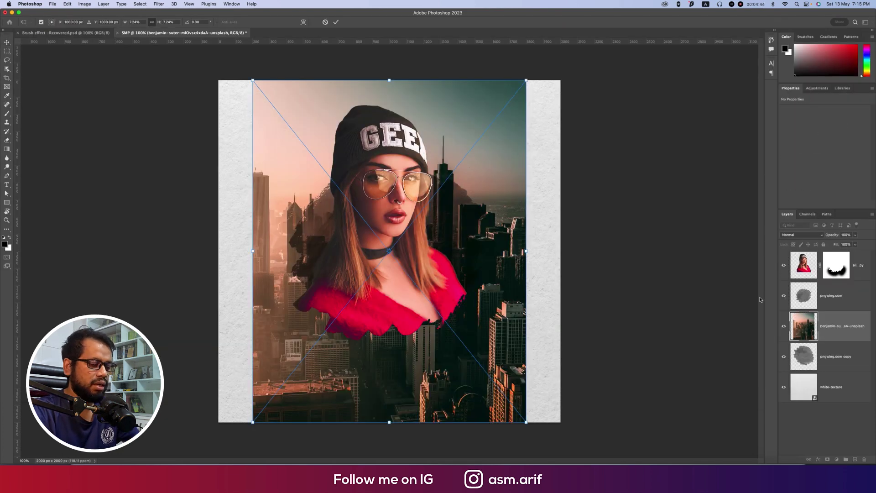
{"action": "right_click", "coordinate": [840, 328]}
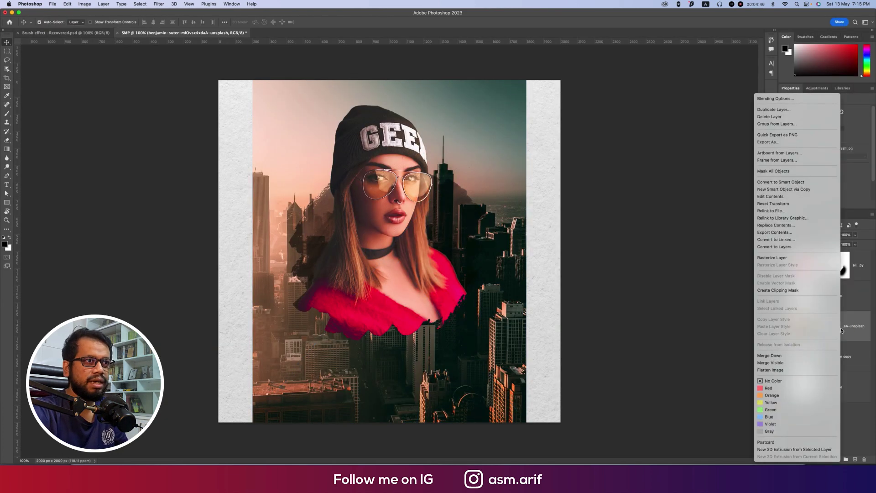
{"action": "left_click", "coordinate": [794, 290]}
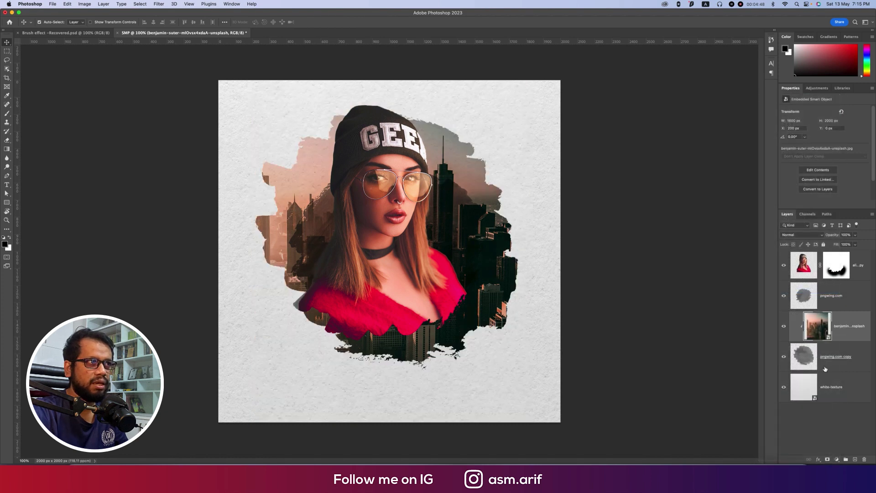
{"action": "left_click", "coordinate": [837, 460]}
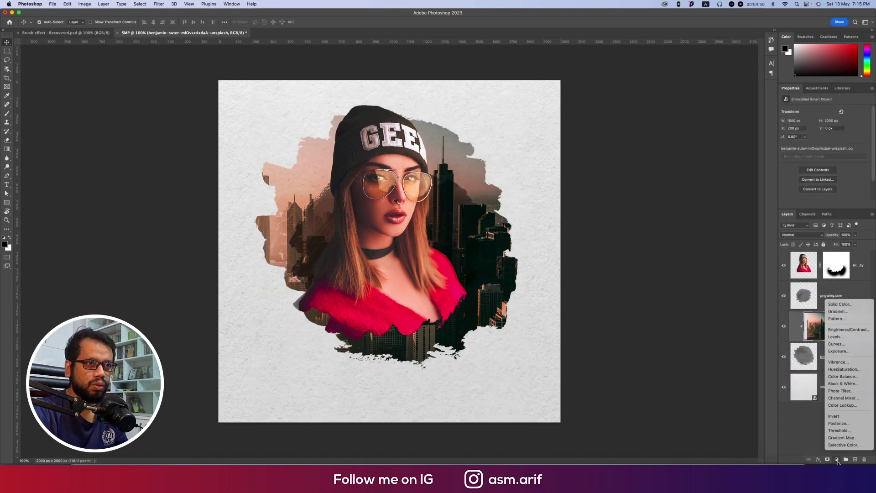
- Add a Black & White adjustment layer clipped to the city photo to greyscale the skyline
{"action": "left_click", "coordinate": [850, 387]}
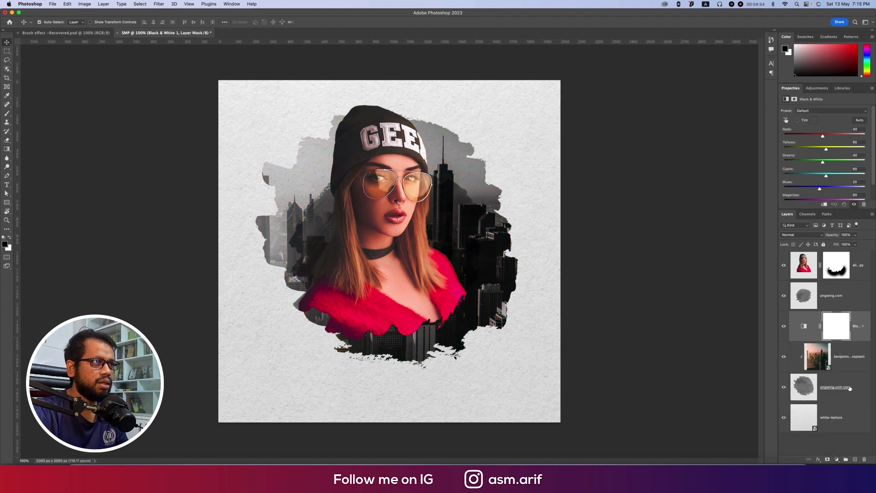
{"action": "left_click", "coordinate": [846, 358]}
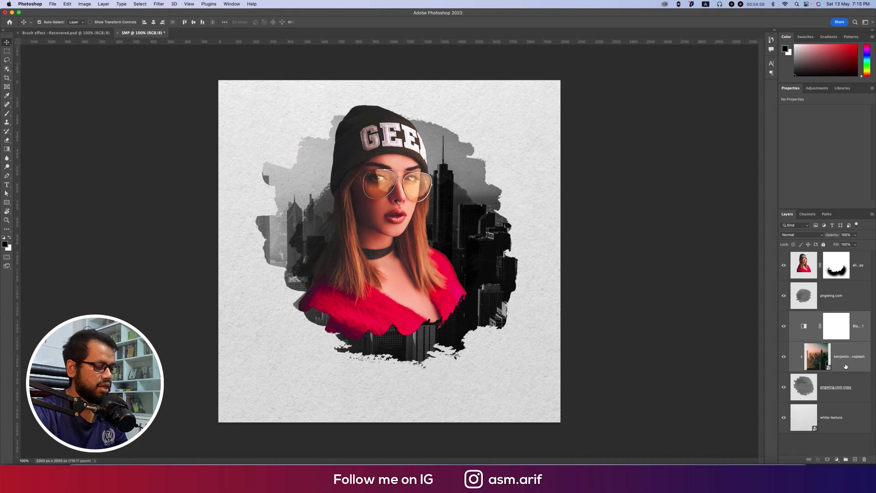
{"action": "left_click", "coordinate": [851, 369]}
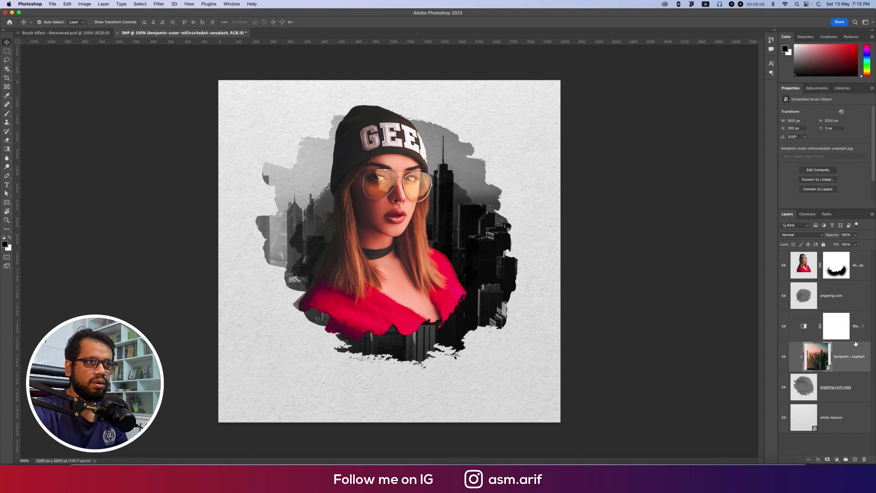
{"action": "right_click", "coordinate": [856, 334]}
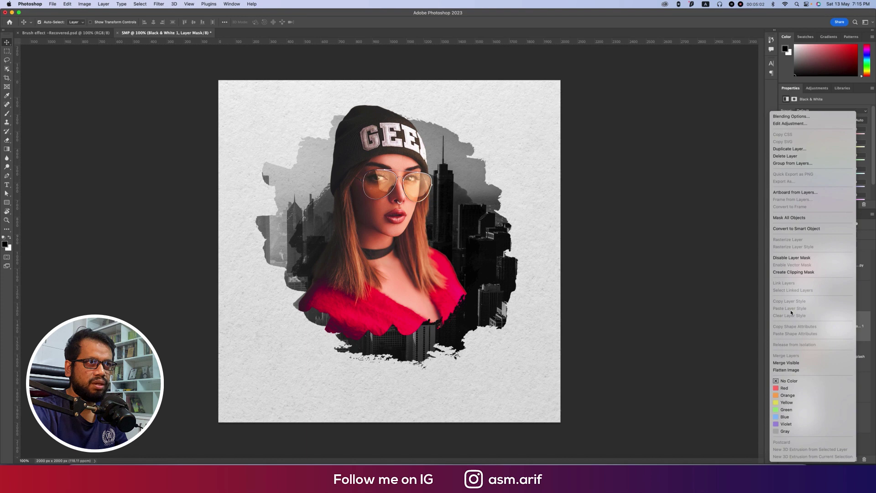
{"action": "left_click", "coordinate": [788, 273]}
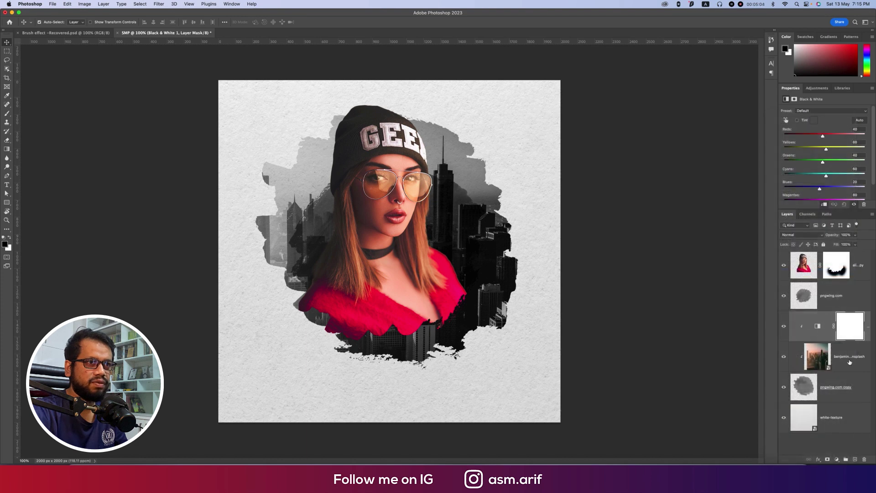
{"action": "left_click", "coordinate": [852, 393]}
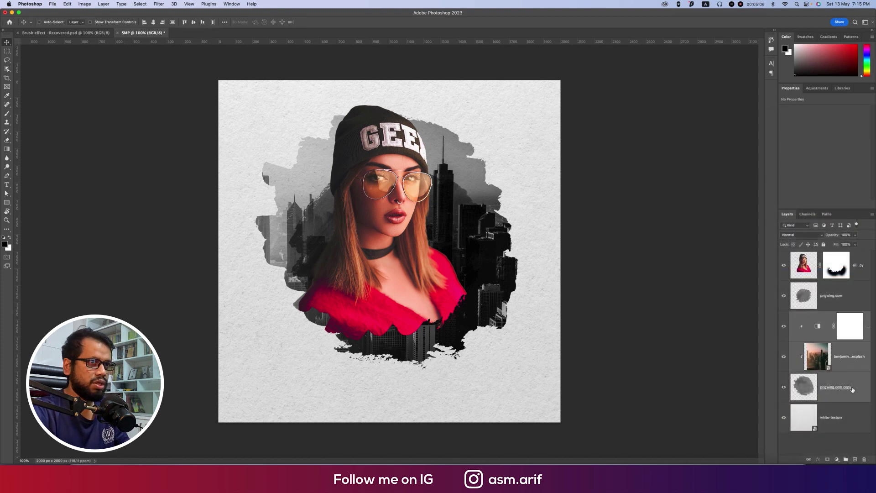
- Group the city, adjustment and back stroke as 'DB', and the woman with the smaller stroke as 'UB'
{"action": "key", "text": "super+g"}
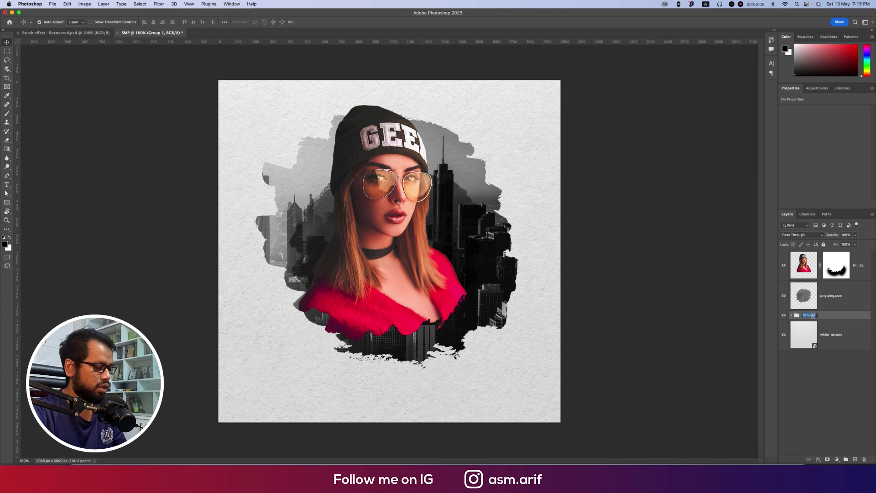
{"action": "type", "text": "DB"}
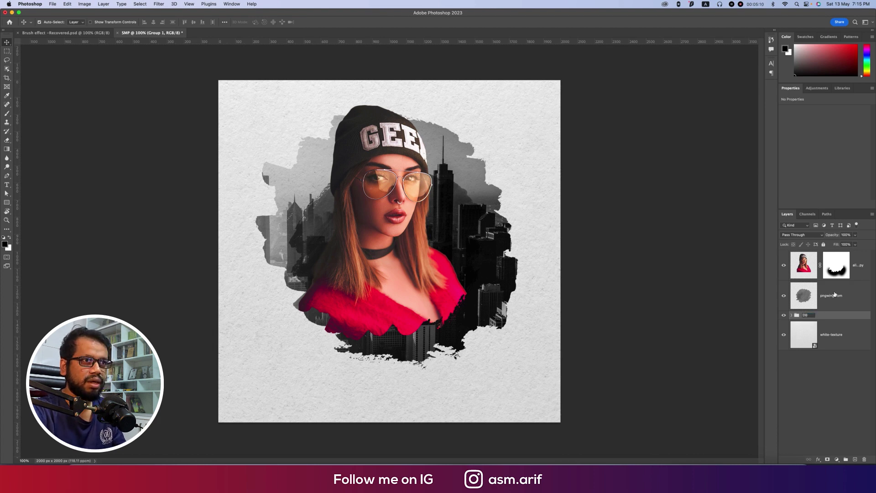
{"action": "key", "text": "Return"}
{"action": "left_click", "coordinate": [829, 293]}
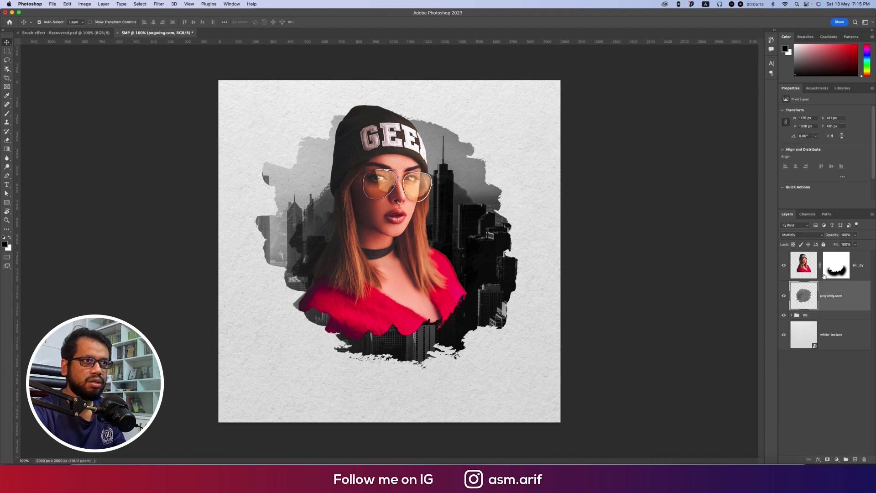
{"action": "left_click", "coordinate": [796, 258], "text": "shift"}
{"action": "key", "text": "super+g"}
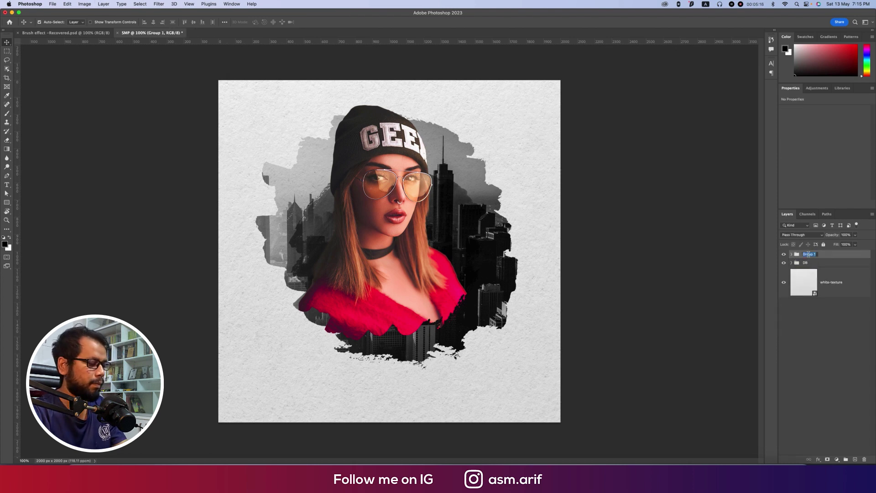
{"action": "type", "text": "UB"}
{"action": "key", "text": "Return"}
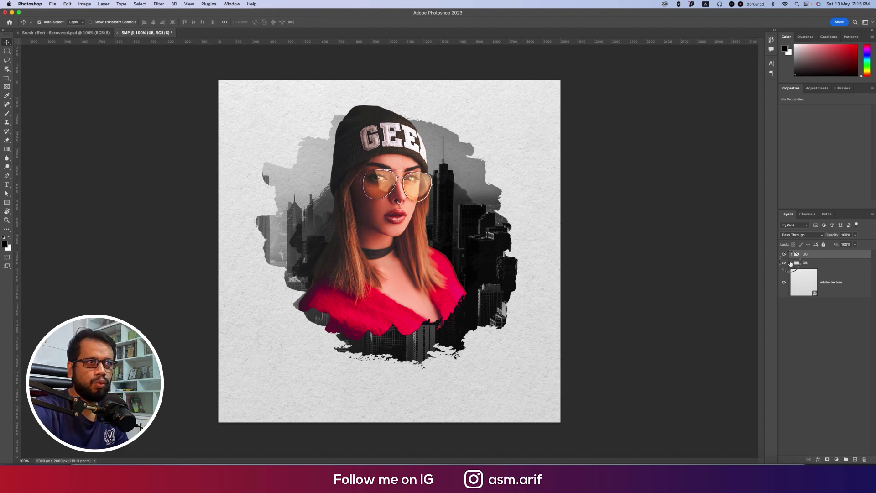
- Scale the grey brush-stroke layer in the DB group down to about 92.79%
{"action": "left_click", "coordinate": [791, 263]}
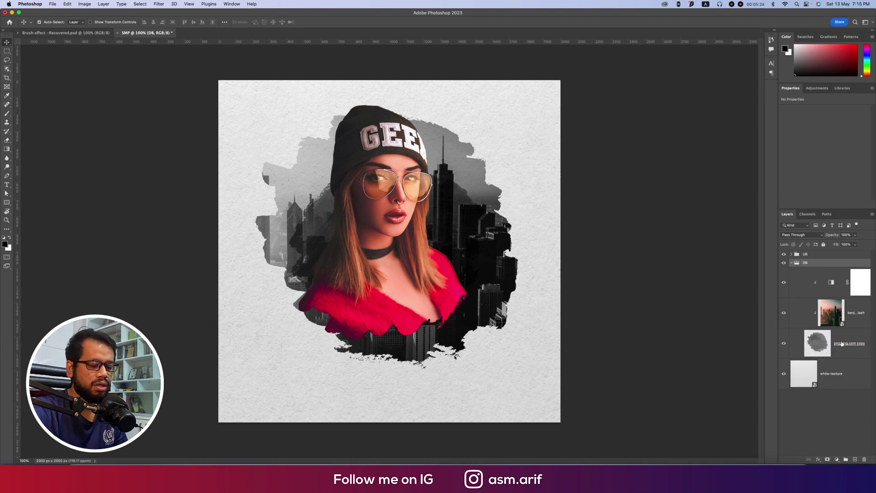
{"action": "left_click", "coordinate": [842, 343]}
{"action": "key", "text": "ctrl+t"}
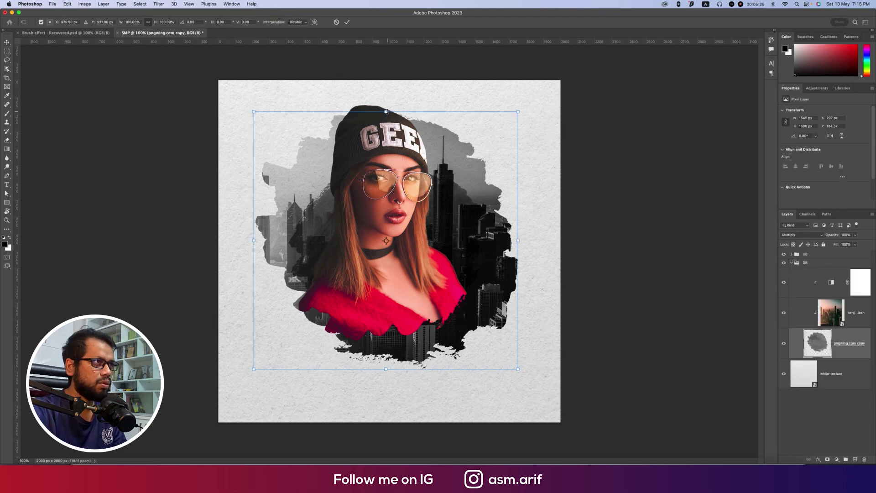
{"action": "left_click_drag", "start_coordinate": [386, 112], "coordinate": [385, 130]}
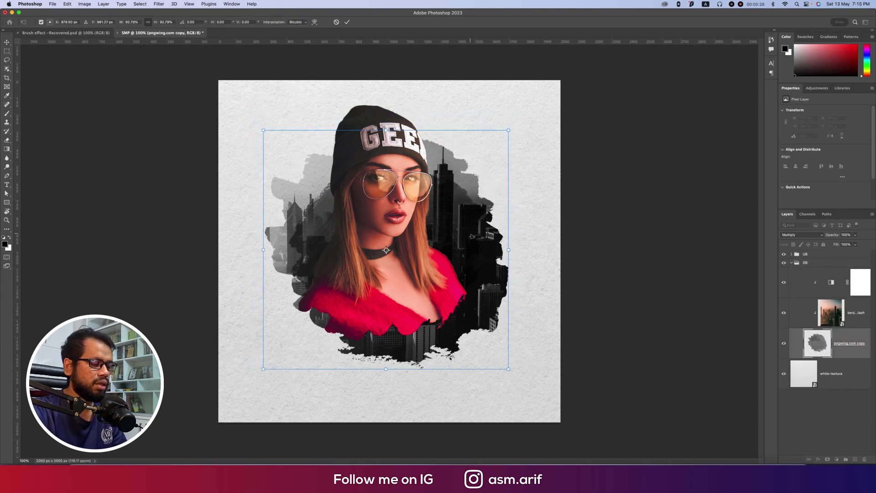
{"action": "key", "text": "Return"}
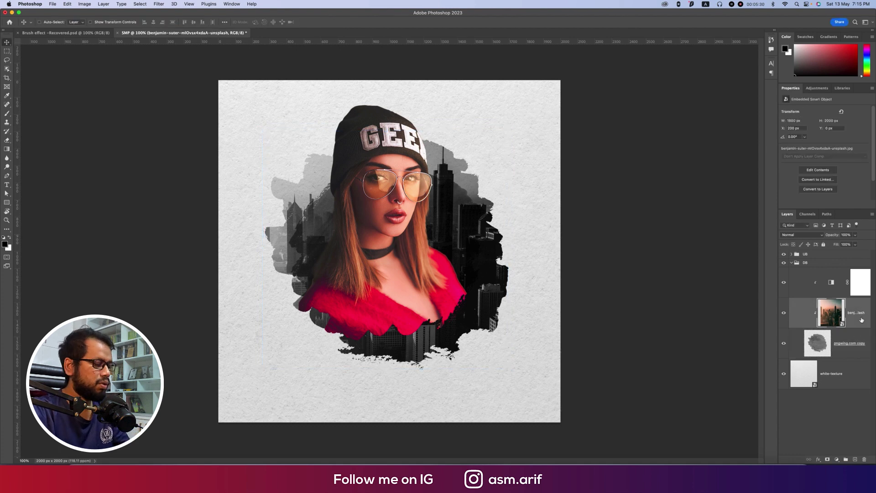
- Begin enlarging the city photo proportionally with Free Transform
{"action": "key", "text": "alt+bracketright"}
{"action": "key", "text": "ctrl+t"}
{"action": "left_click_drag", "start_coordinate": [526, 251], "coordinate": [551, 251]}
- Move the city photo lower, lower its Fill to 45%, and select the white-texture layer
{"action": "left_click_drag", "start_coordinate": [466, 225], "coordinate": [462, 256]}
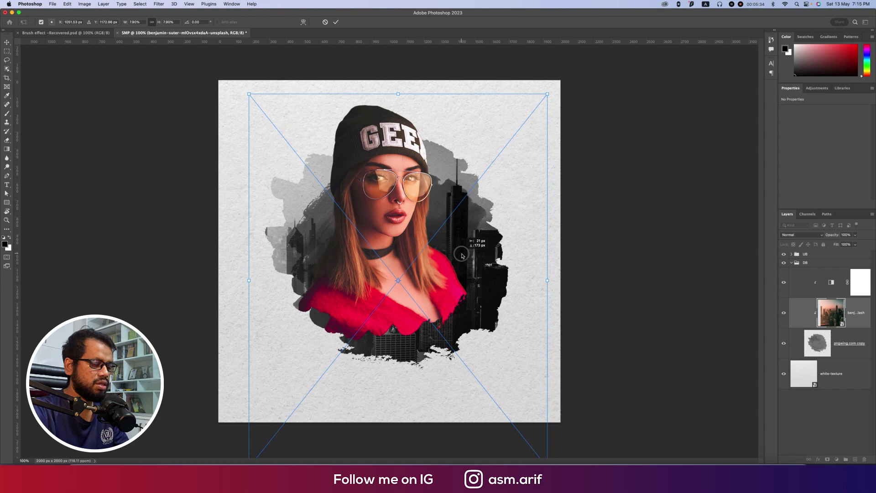
{"action": "key", "text": "Return"}
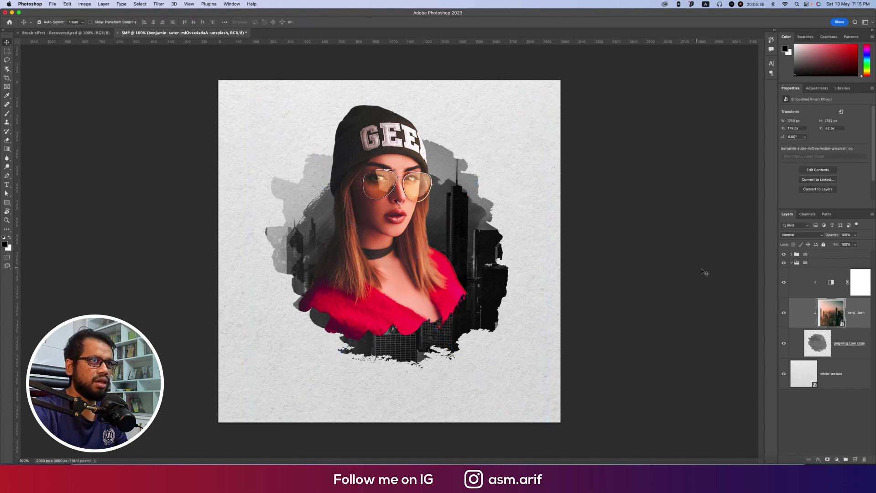
{"action": "left_click_drag", "start_coordinate": [836, 245], "coordinate": [823, 245]}
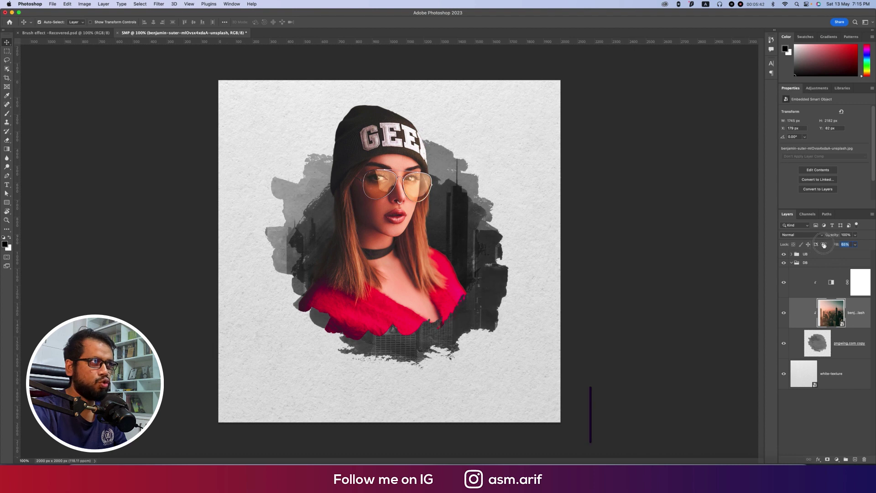
{"action": "left_click", "coordinate": [657, 288]}
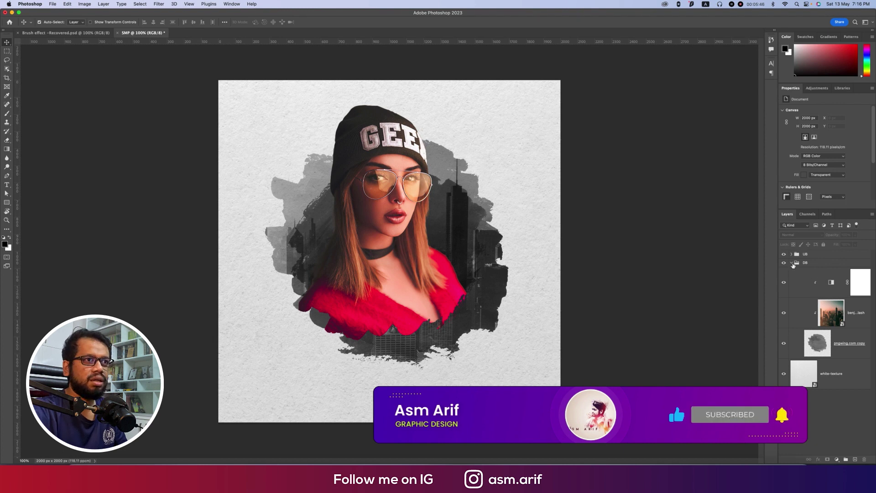
{"action": "left_click", "coordinate": [791, 263]}
{"action": "left_click", "coordinate": [808, 292]}
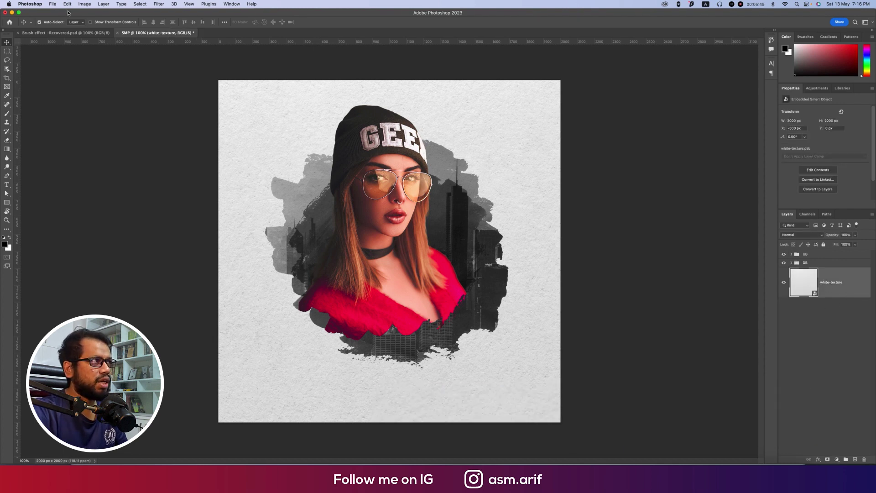
- Place the rusty-and-scratched texture embedded and stretch it to cover the canvas top to bottom
{"action": "left_click", "coordinate": [52, 4]}
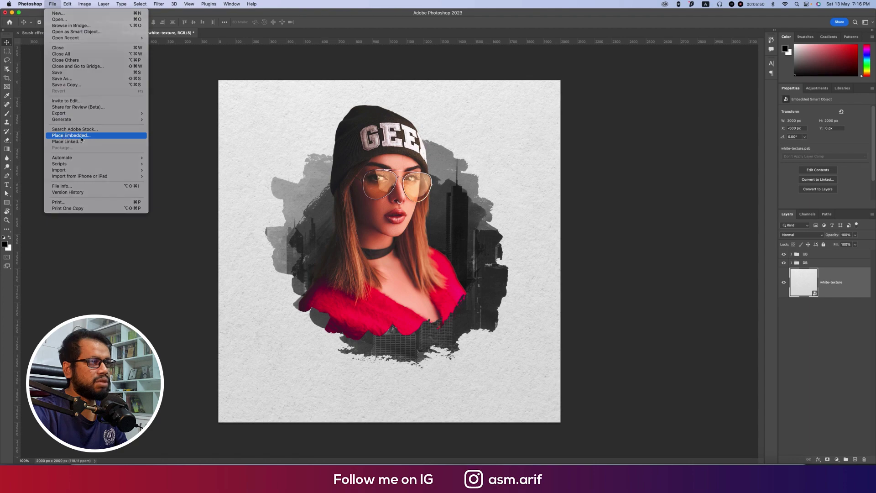
{"action": "left_click", "coordinate": [66, 135]}
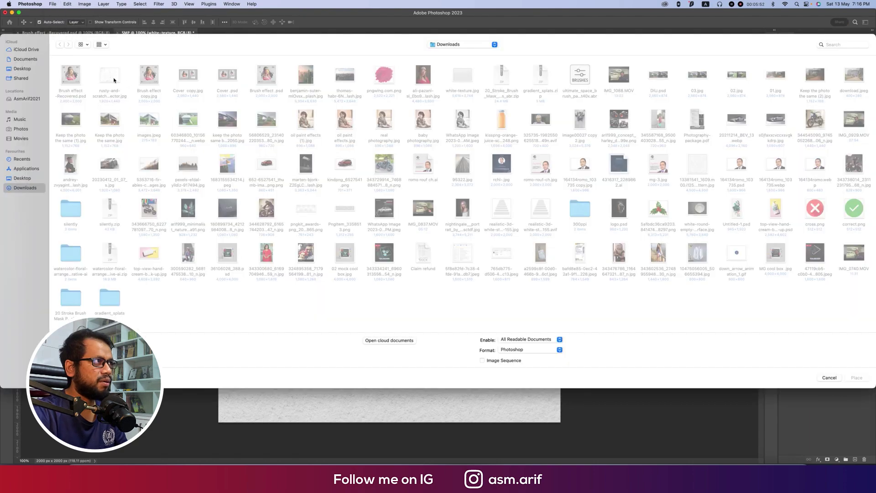
{"action": "double_click", "coordinate": [109, 78]}
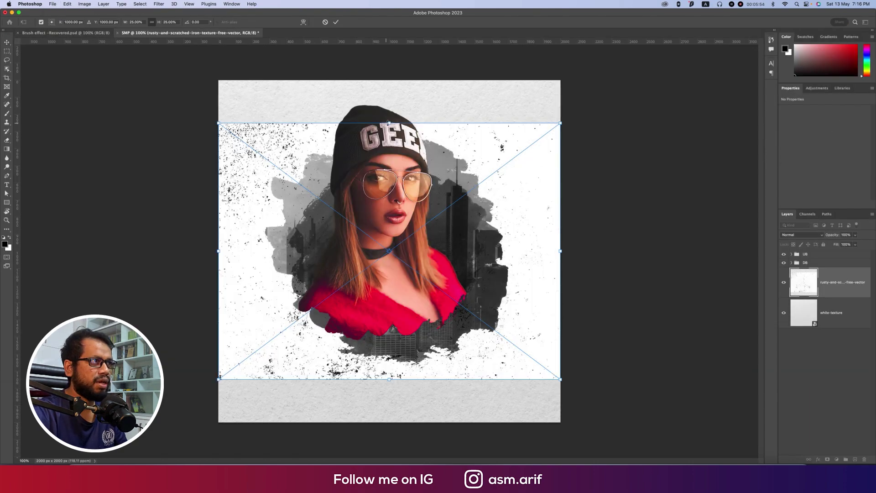
{"action": "left_click_drag", "start_coordinate": [388, 122], "coordinate": [393, 80]}
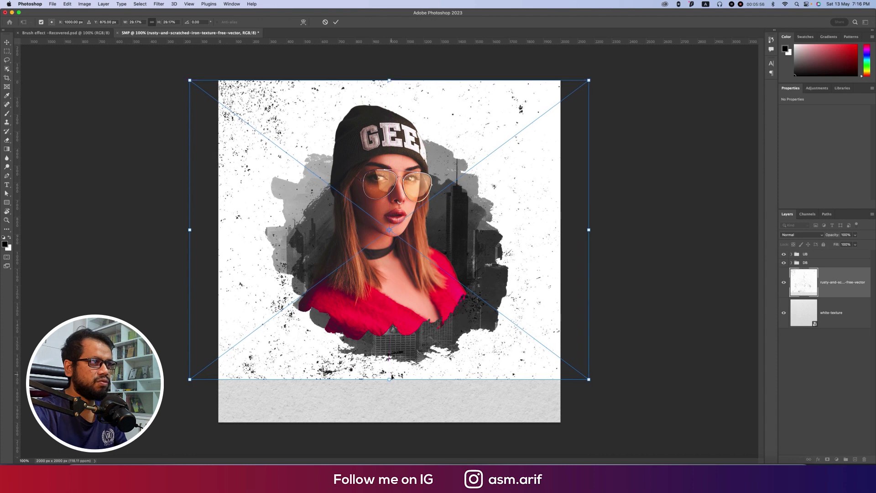
{"action": "left_click_drag", "start_coordinate": [389, 379], "coordinate": [389, 425]}
- Flip the texture horizontally, rotate it 90°, flip vertically, reposition it, and fade Fill to 37%
{"action": "right_click", "coordinate": [502, 260]}
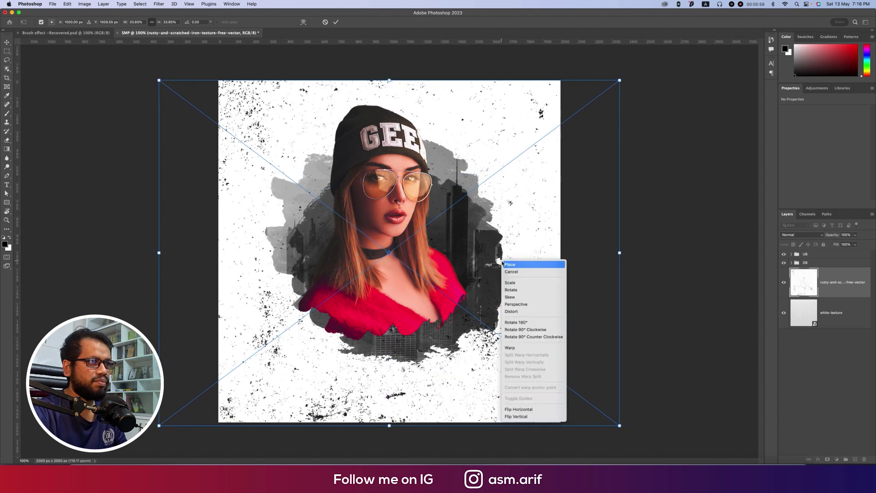
{"action": "left_click", "coordinate": [515, 409]}
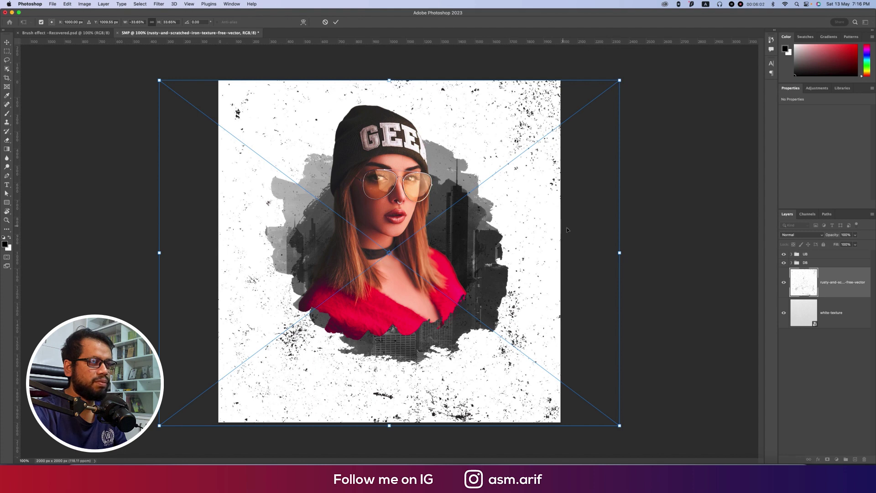
{"action": "left_click_drag", "start_coordinate": [630, 256], "coordinate": [399, 89]}
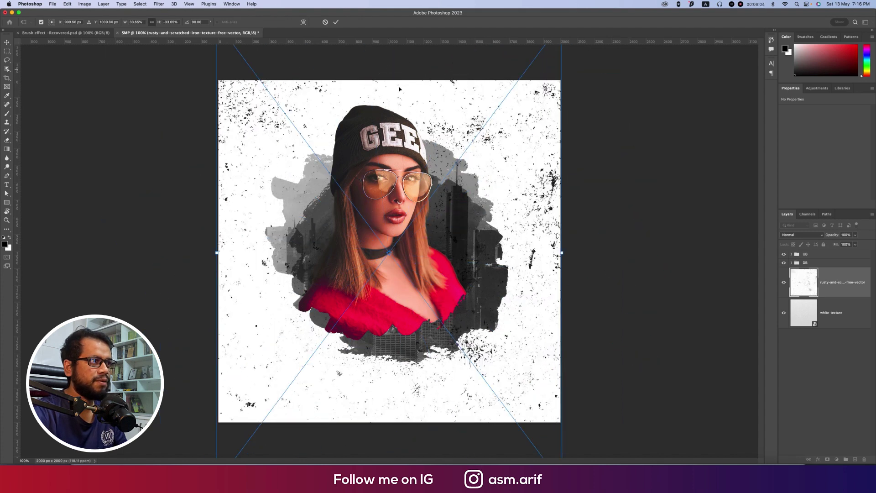
{"action": "left_click_drag", "start_coordinate": [537, 305], "coordinate": [534, 250]}
{"action": "right_click", "coordinate": [534, 250]}
{"action": "left_click", "coordinate": [555, 402]}
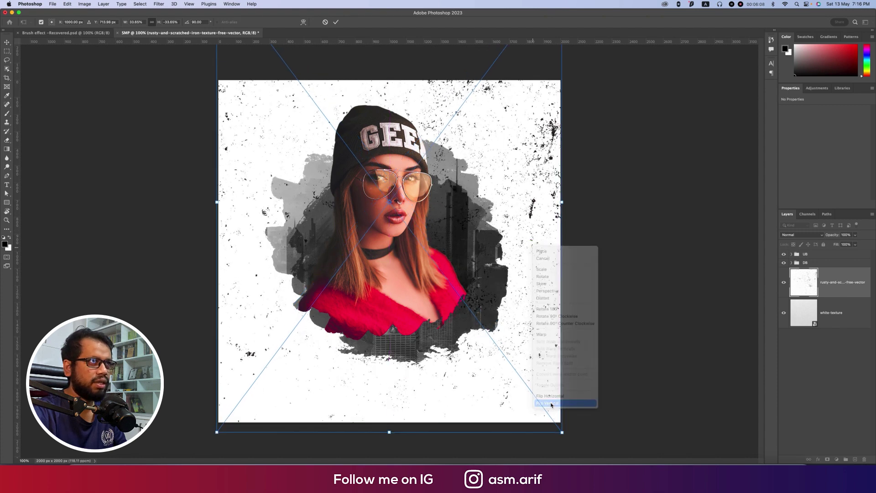
{"action": "left_click_drag", "start_coordinate": [544, 202], "coordinate": [546, 286]}
{"action": "key", "text": "Return"}
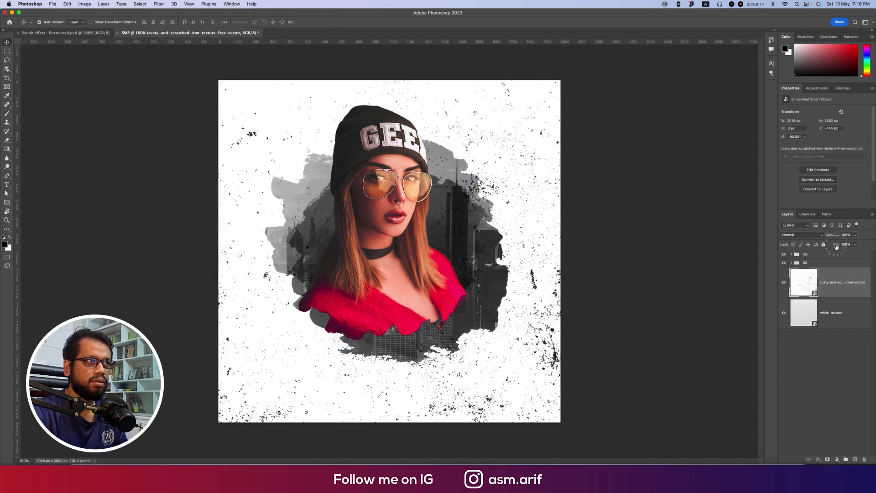
{"action": "left_click_drag", "start_coordinate": [836, 246], "coordinate": [814, 243]}
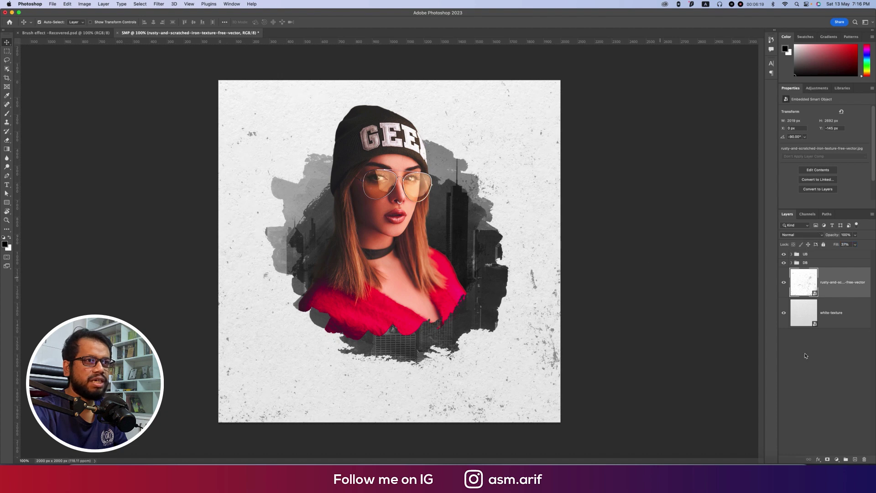
- Clip the texture to the white-texture layer, rasterize it, and add a new empty layer
{"action": "right_click", "coordinate": [845, 302]}
{"action": "left_click", "coordinate": [788, 293]}
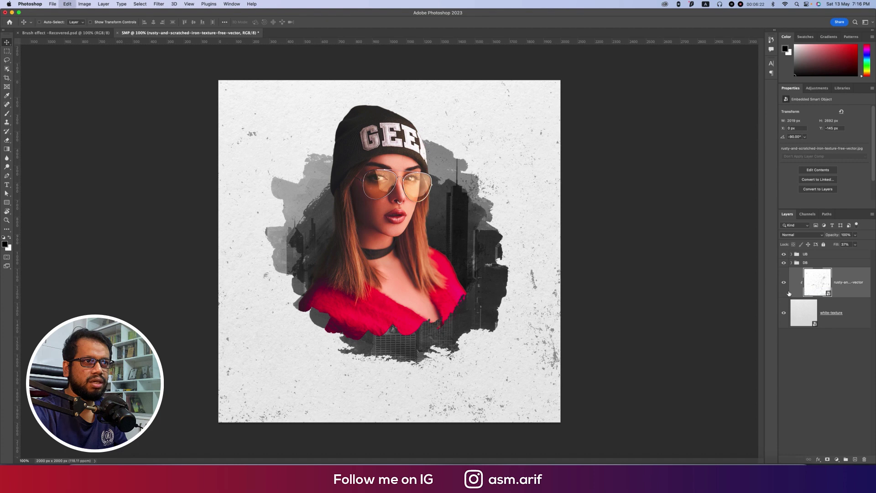
{"action": "right_click", "coordinate": [789, 293]}
{"action": "left_click", "coordinate": [790, 258]}
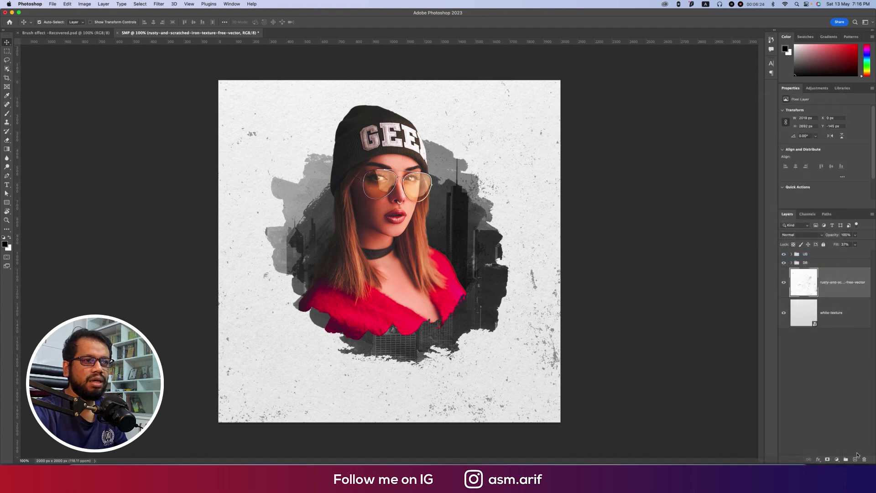
{"action": "left_click", "coordinate": [855, 459]}
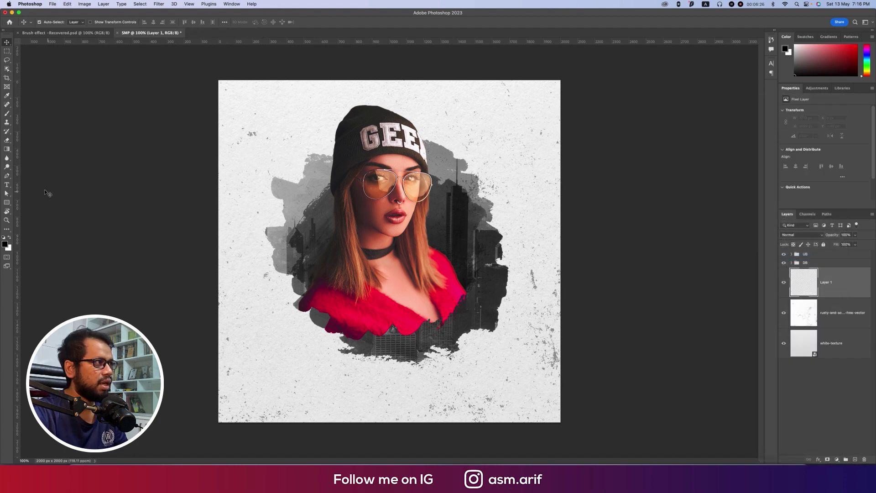
- Import the gradient_splats.abr brush set from the Downloads folder into the Brush tool's presets
{"action": "left_click", "coordinate": [7, 113]}
{"action": "right_click", "coordinate": [336, 211]}
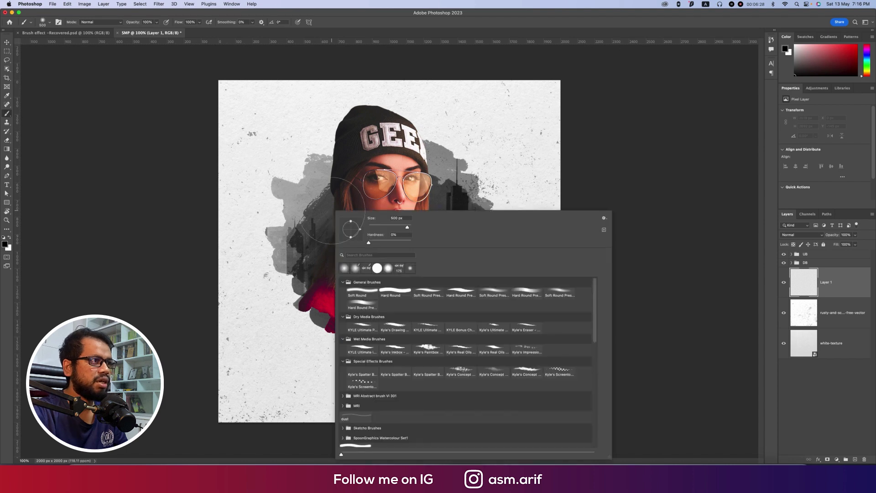
{"action": "scroll", "coordinate": [380, 362], "scroll_direction": "down", "scroll_amount": 1}
{"action": "scroll", "coordinate": [382, 408], "scroll_direction": "down", "scroll_amount": 10}
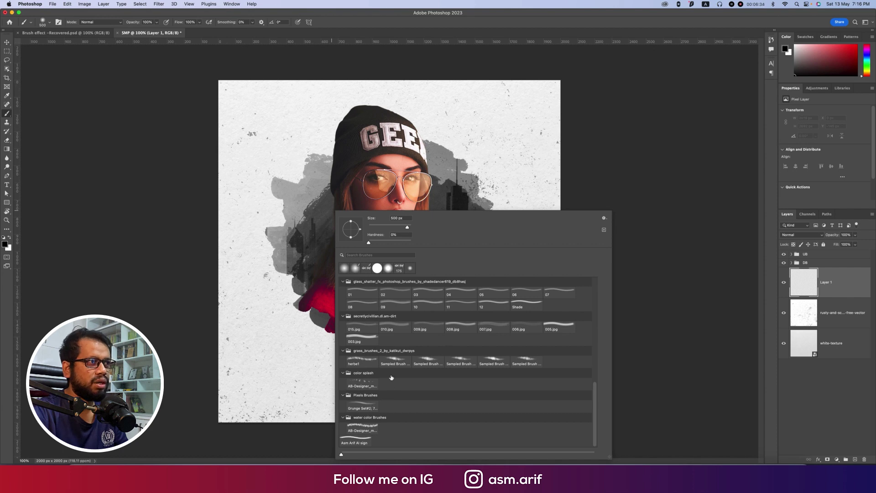
{"action": "left_click", "coordinate": [603, 218]}
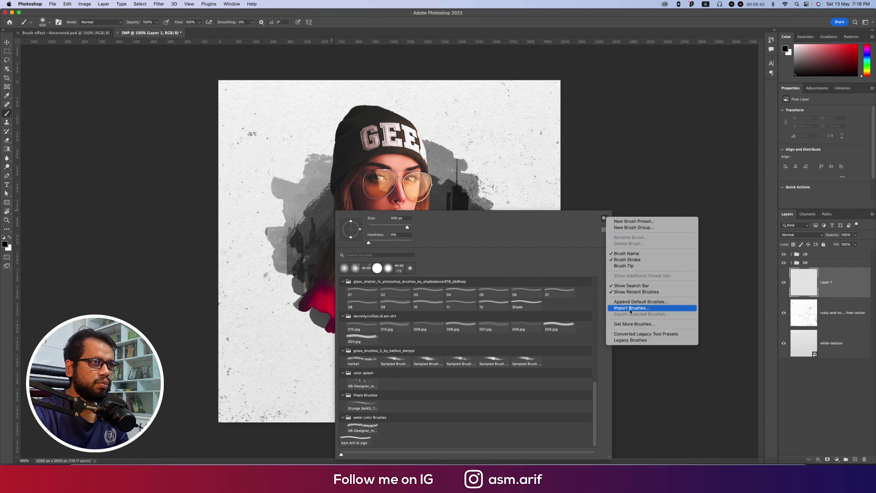
{"action": "left_click", "coordinate": [630, 305]}
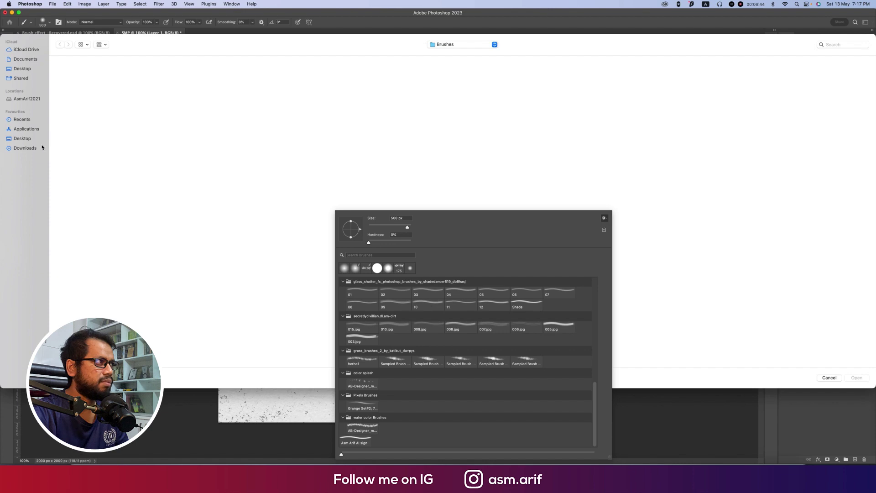
{"action": "left_click", "coordinate": [41, 147]}
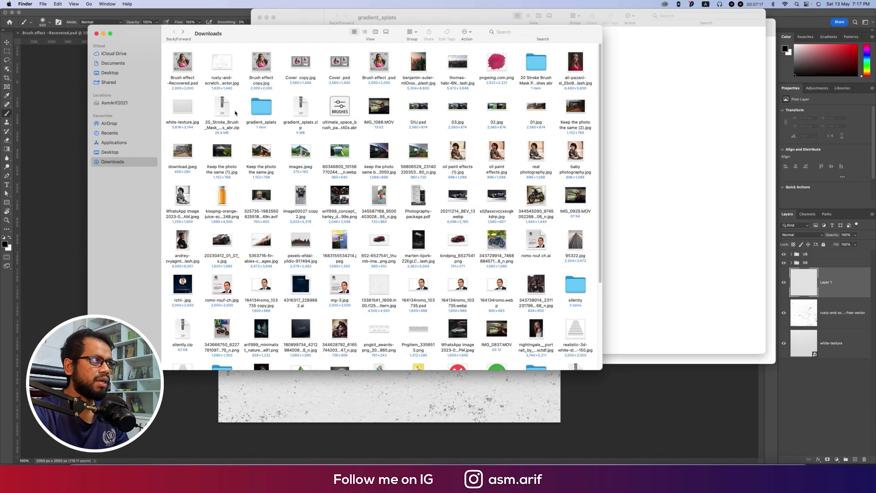
{"action": "double_click", "coordinate": [257, 106]}
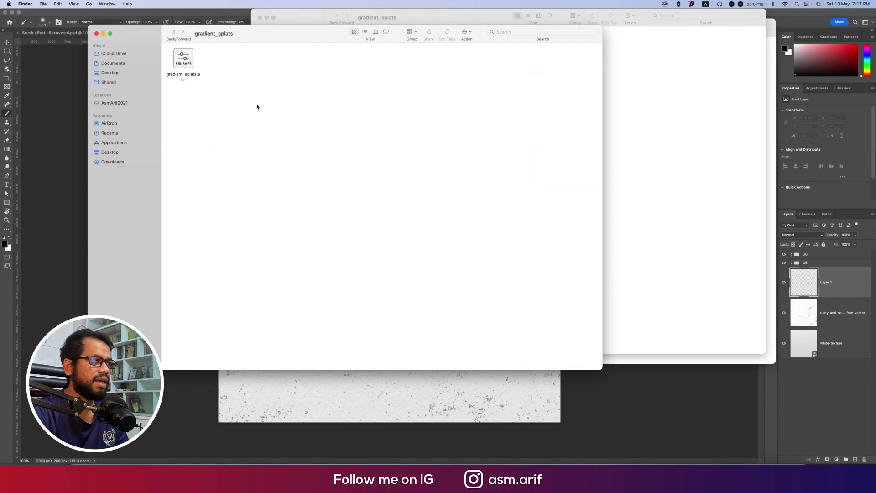
{"action": "right_click", "coordinate": [187, 64]}
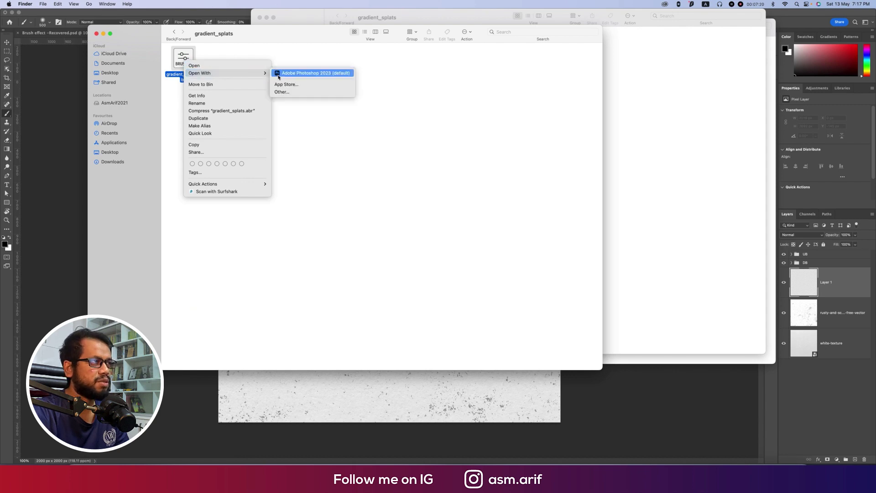
{"action": "left_click", "coordinate": [278, 74]}
{"action": "right_click", "coordinate": [285, 140]}
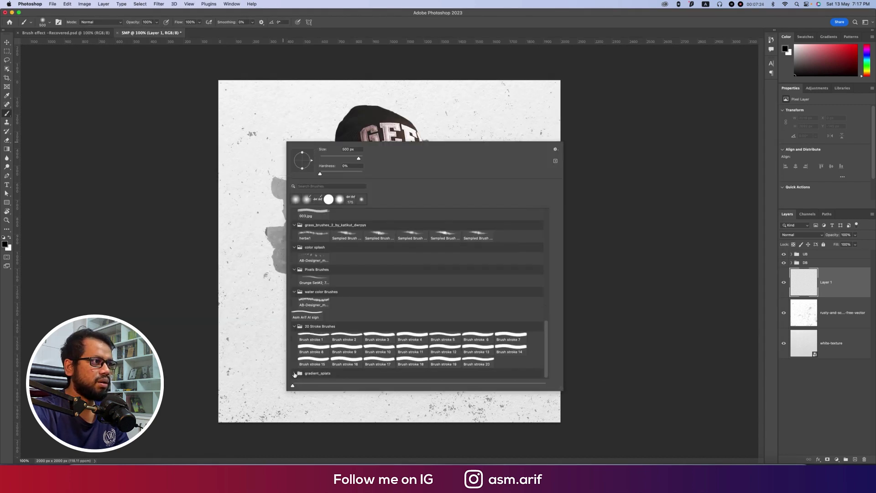
- Try several gradient_splats brushes and settle on a large 1435 px splat brush
{"action": "left_click", "coordinate": [295, 373]}
{"action": "scroll", "coordinate": [446, 344], "scroll_direction": "down", "scroll_amount": 3}
{"action": "left_click", "coordinate": [463, 356]}
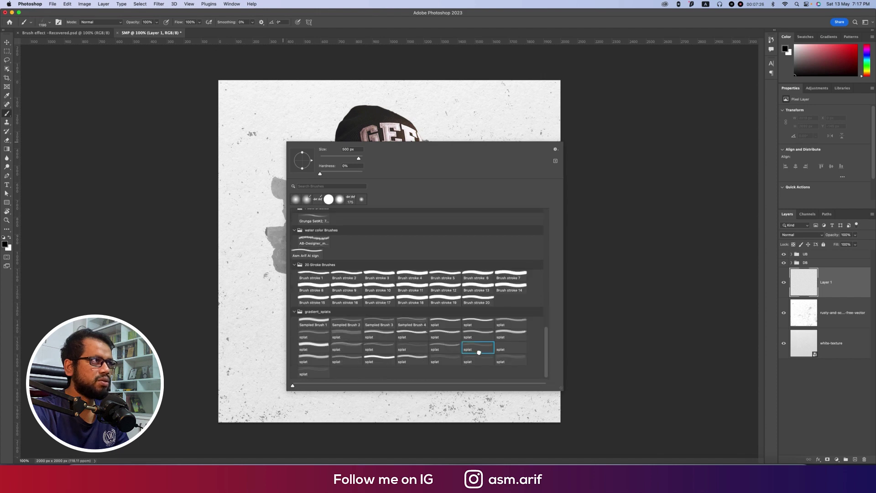
{"action": "key", "text": "Return"}
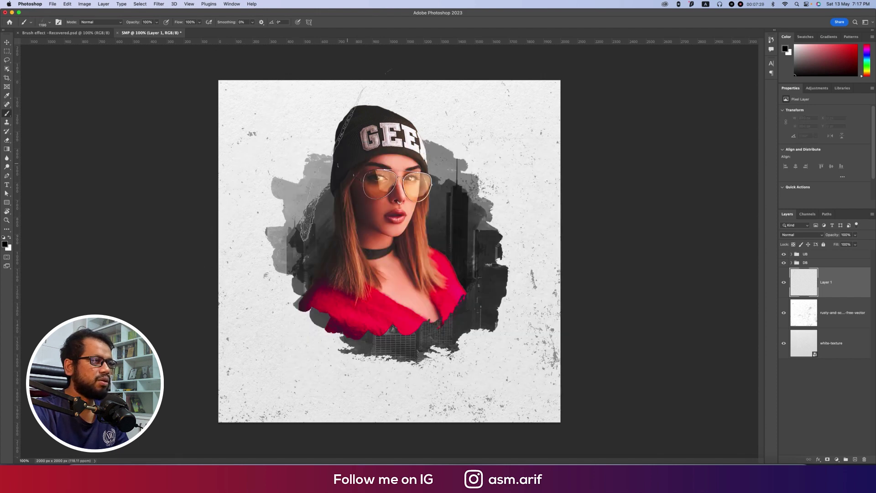
{"action": "right_click", "coordinate": [330, 159]}
{"action": "left_click", "coordinate": [479, 345]}
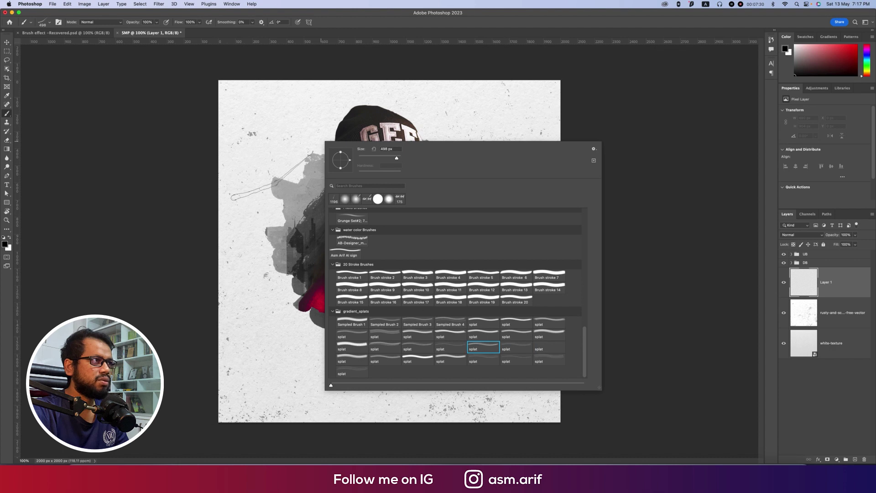
{"action": "key", "text": "Return"}
{"action": "right_click", "coordinate": [485, 194]}
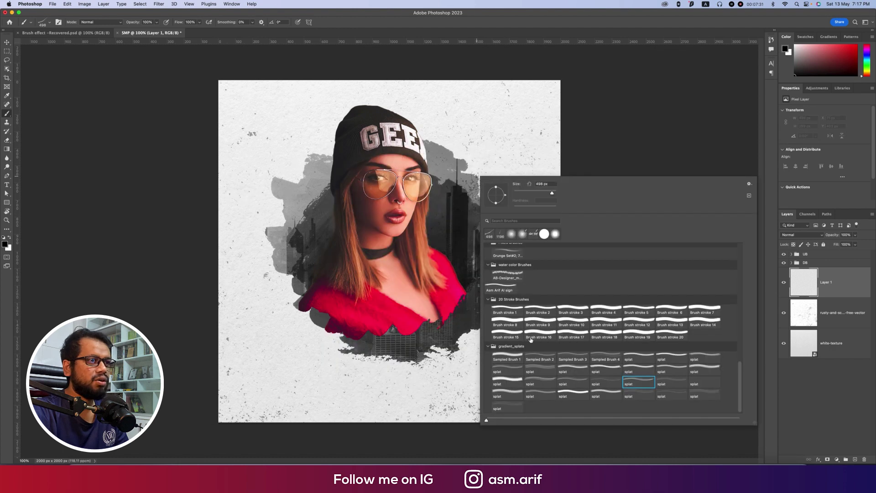
{"action": "left_click", "coordinate": [593, 379]}
{"action": "key", "text": "Return"}
{"action": "right_click", "coordinate": [488, 155]}
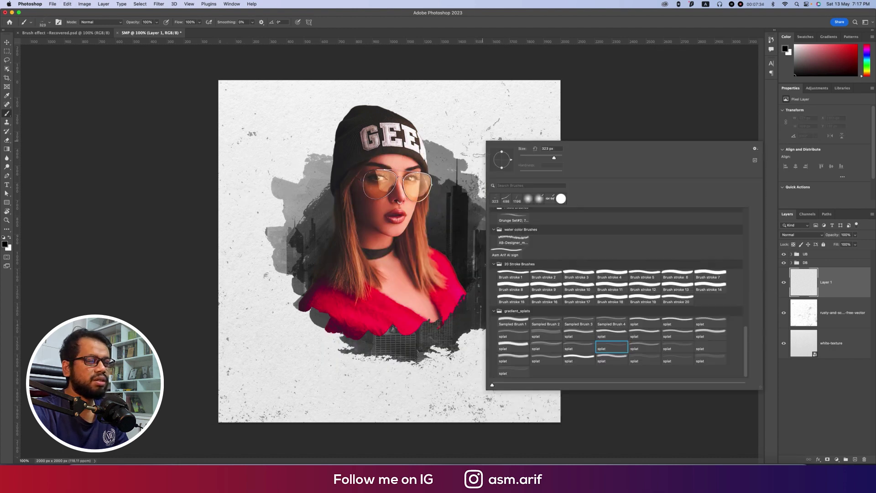
{"action": "left_click", "coordinate": [677, 358]}
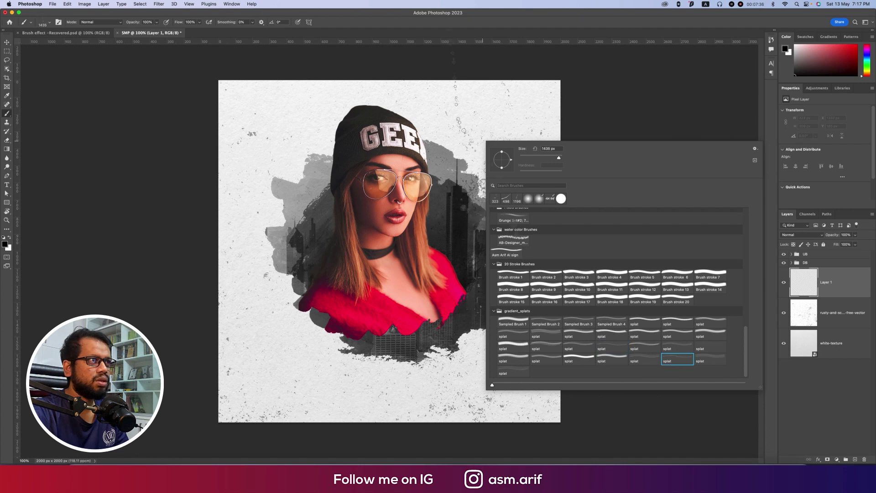
{"action": "key", "text": "Return"}
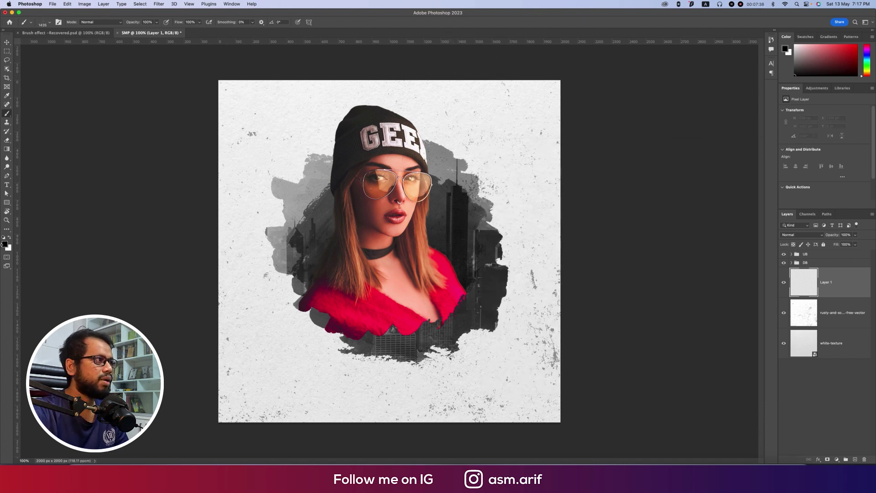
- Sample grey from the artwork as the foreground colour and paint splatters along the left edge
{"action": "left_click", "coordinate": [6, 244]}
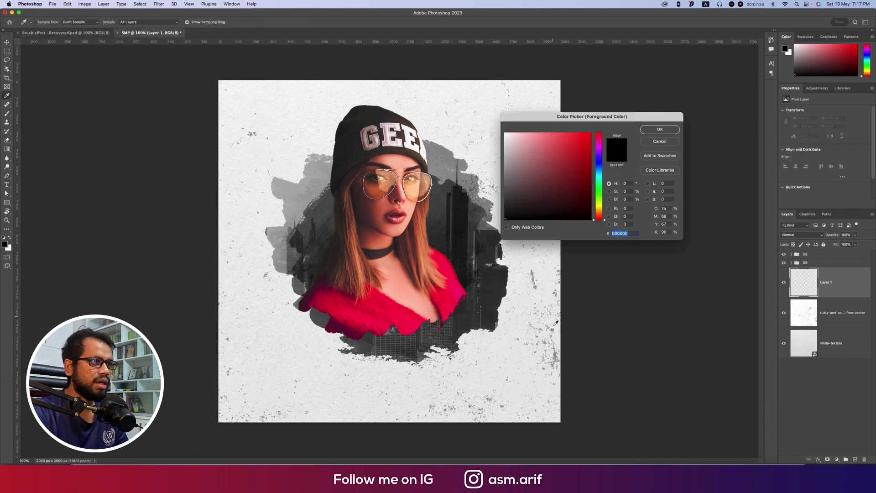
{"action": "left_click", "coordinate": [557, 352]}
{"action": "left_click", "coordinate": [656, 131]}
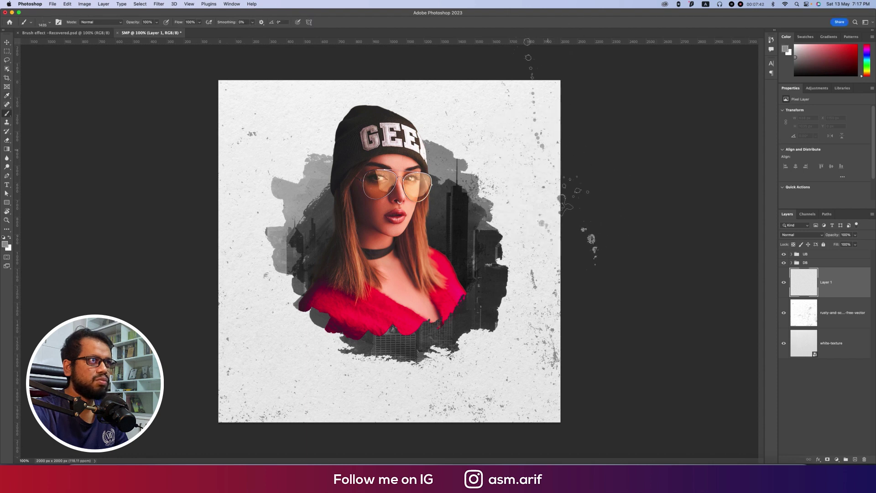
{"action": "mouse_move", "coordinate": [246, 59]}
{"action": "left_mouse_down"}
{"action": "mouse_move", "coordinate": [285, 176]}
{"action": "mouse_move", "coordinate": [242, 296]}
{"action": "mouse_move", "coordinate": [259, 326]}
{"action": "left_mouse_up"}
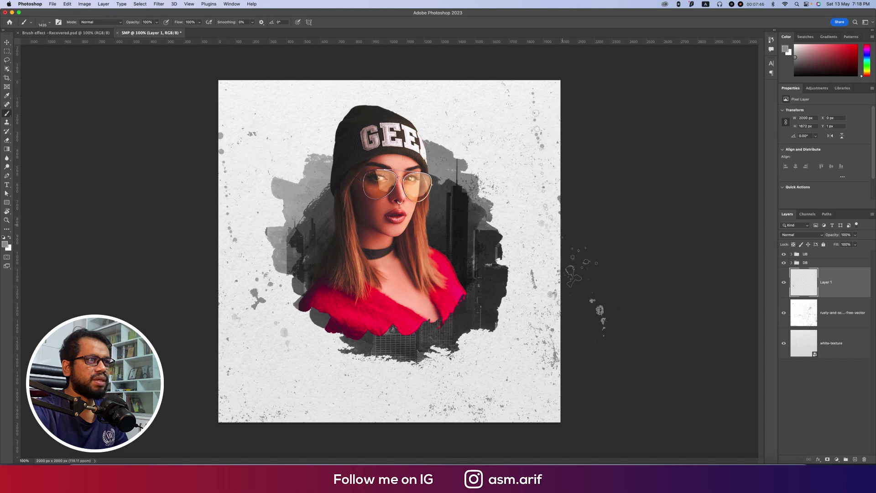
{"action": "key", "text": "super+z"}
{"action": "right_click", "coordinate": [549, 421]}
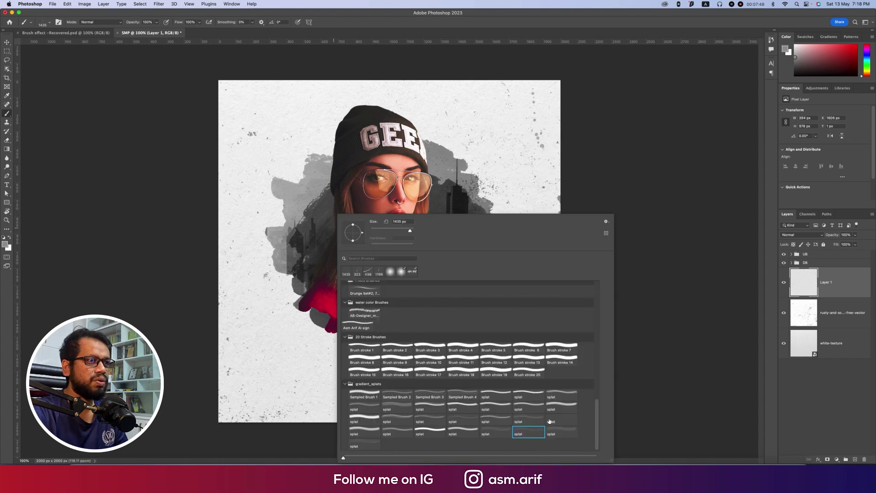
{"action": "left_click", "coordinate": [561, 432]}
{"action": "left_click_drag", "start_coordinate": [255, 219], "coordinate": [274, 419]}
{"action": "left_click", "coordinate": [241, 319]}
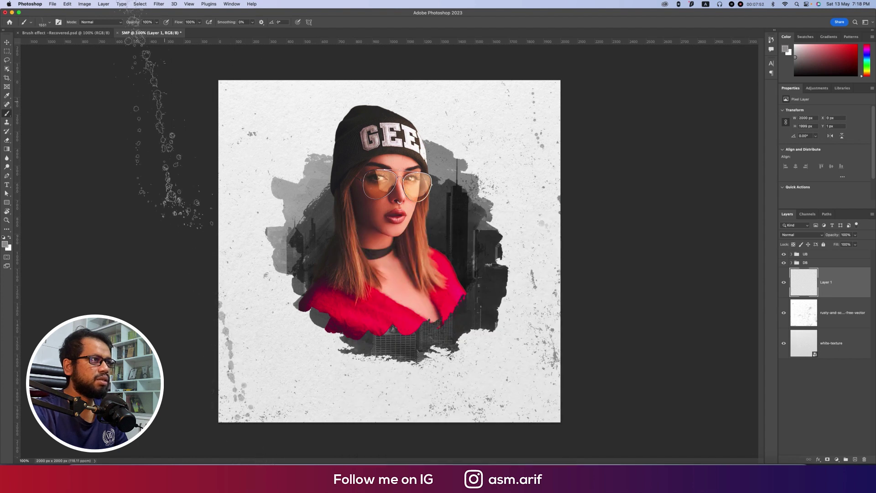
{"action": "left_click", "coordinate": [6, 42]}
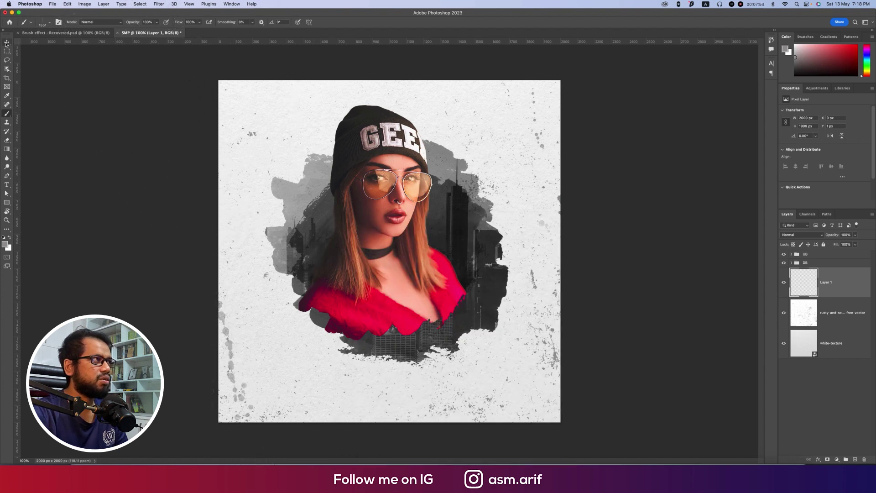
{"action": "left_click", "coordinate": [85, 136]}
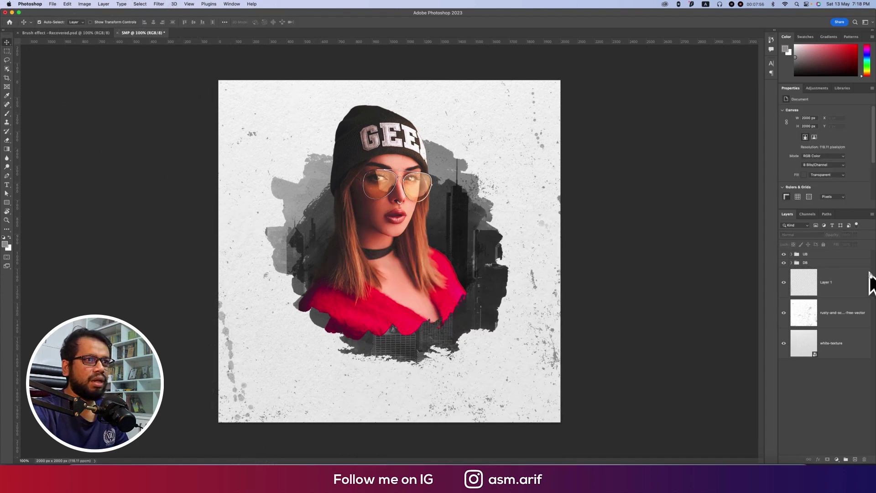
- Scale the UB group with the woman cut-out up to about 111%
{"action": "left_click", "coordinate": [825, 257]}
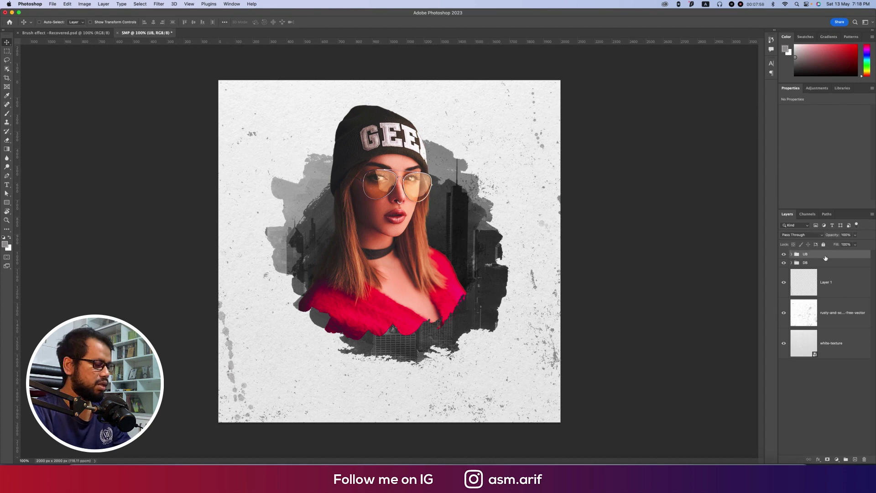
{"action": "key", "text": "super+t"}
{"action": "left_click_drag", "start_coordinate": [489, 340], "coordinate": [504, 367]}
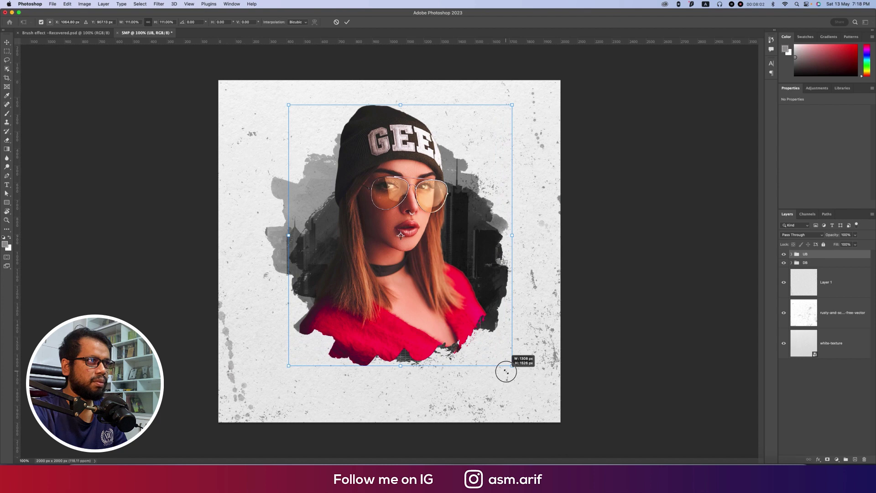
{"action": "left_click_drag", "start_coordinate": [506, 372], "coordinate": [506, 371]}
- Shrink the DB brush-stroke group about its centre to roughly 81.6%
{"action": "left_click", "coordinate": [817, 267]}
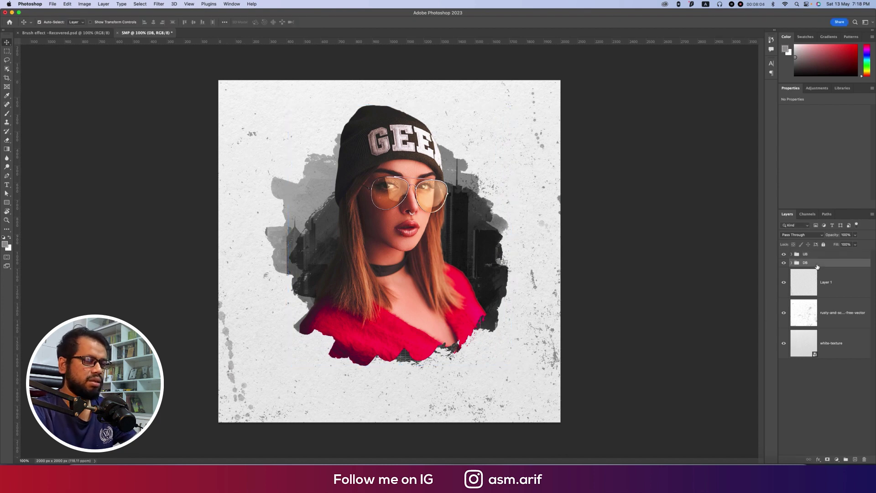
{"action": "key", "text": "super+t"}
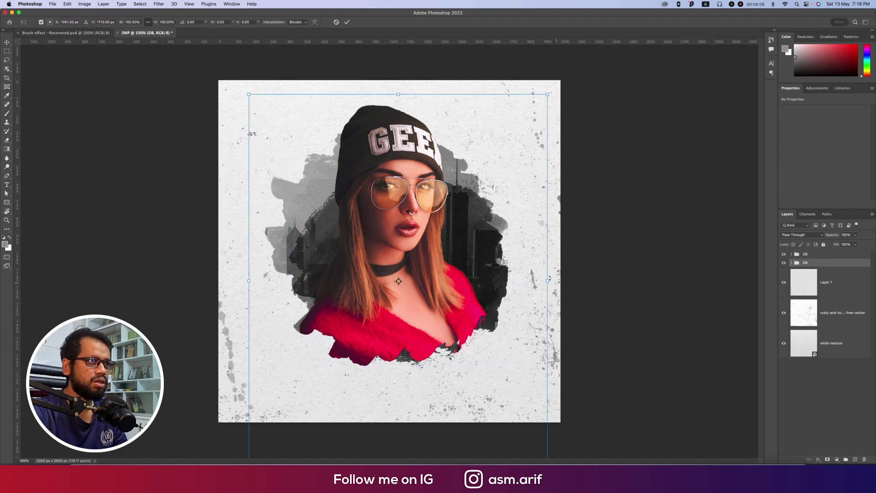
{"action": "left_click_drag", "start_coordinate": [548, 280], "coordinate": [521, 274]}
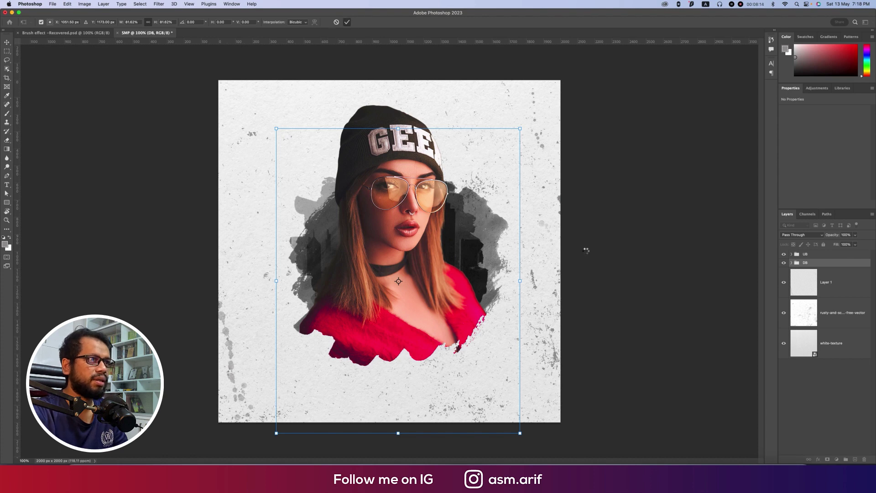
{"action": "left_click", "coordinate": [584, 248]}
- Add an empty Layer 2 above the masked portrait inside the UB group
{"action": "left_click", "coordinate": [791, 258]}
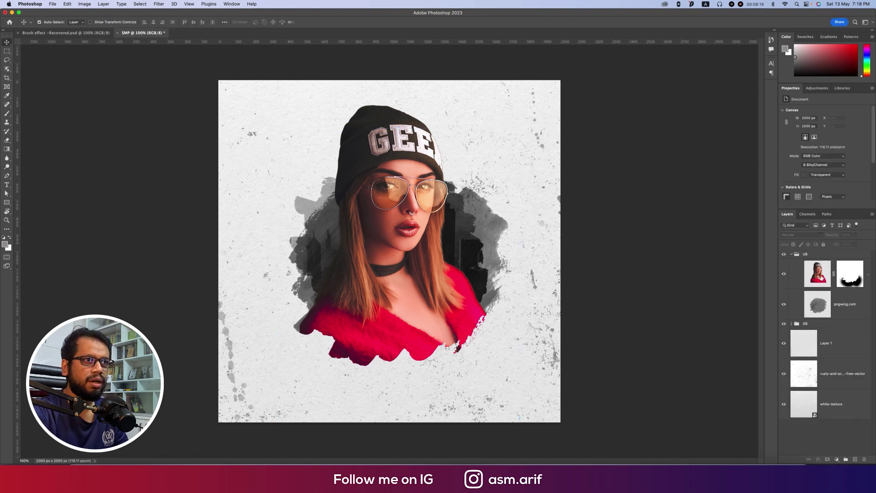
{"action": "left_click", "coordinate": [819, 275]}
{"action": "left_click", "coordinate": [854, 459]}
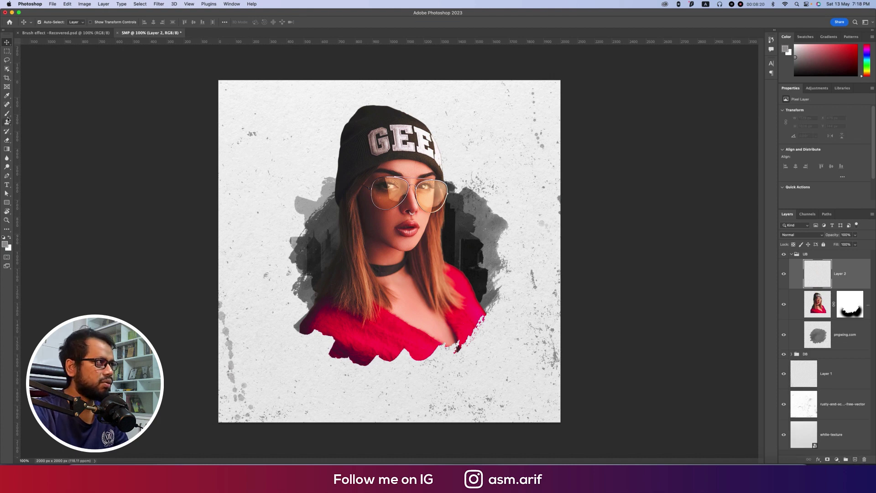
- Dab a soft round orange (ff8105) glow to the right of the woman's face
{"action": "key", "text": "b"}
{"action": "right_click", "coordinate": [343, 195]}
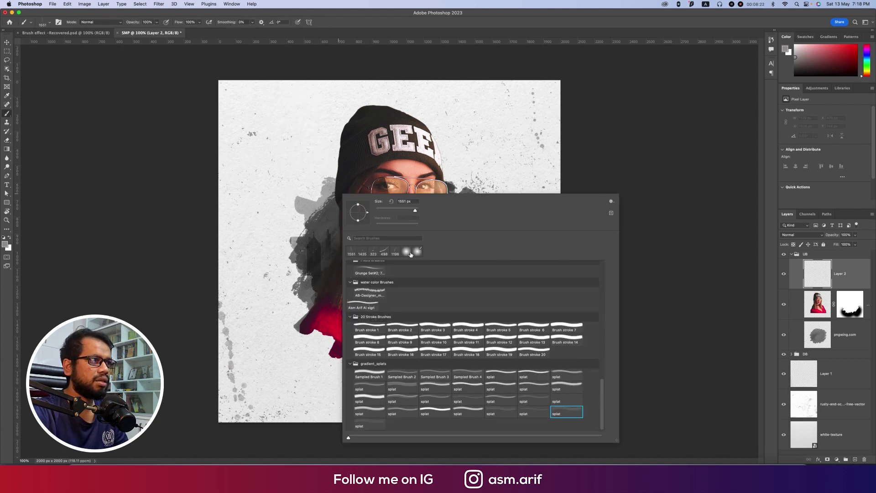
{"action": "left_click", "coordinate": [406, 251]}
{"action": "left_click", "coordinate": [6, 245]}
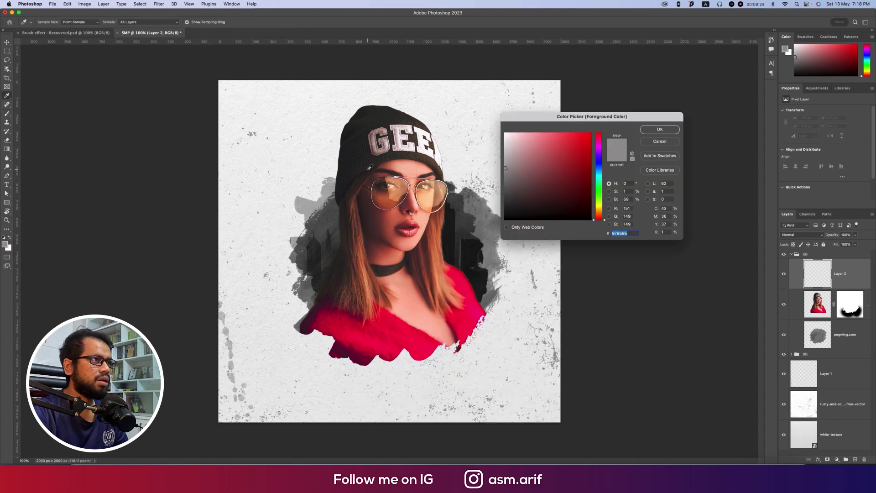
{"action": "left_click", "coordinate": [429, 195]}
{"action": "left_click_drag", "start_coordinate": [553, 136], "coordinate": [596, 127]}
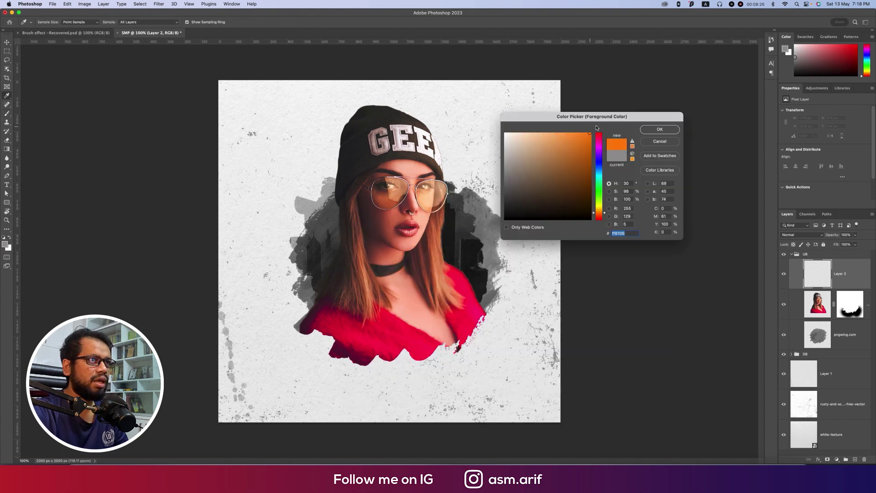
{"action": "left_click", "coordinate": [652, 130]}
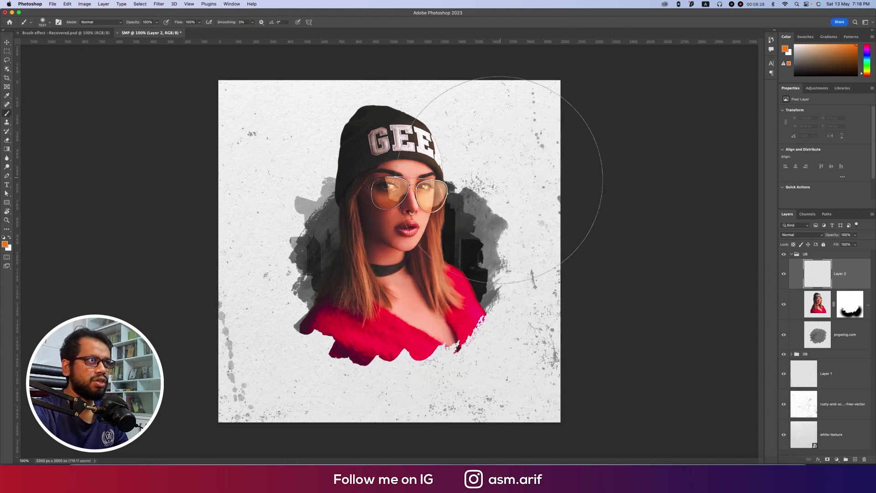
{"action": "left_click", "coordinate": [483, 182]}
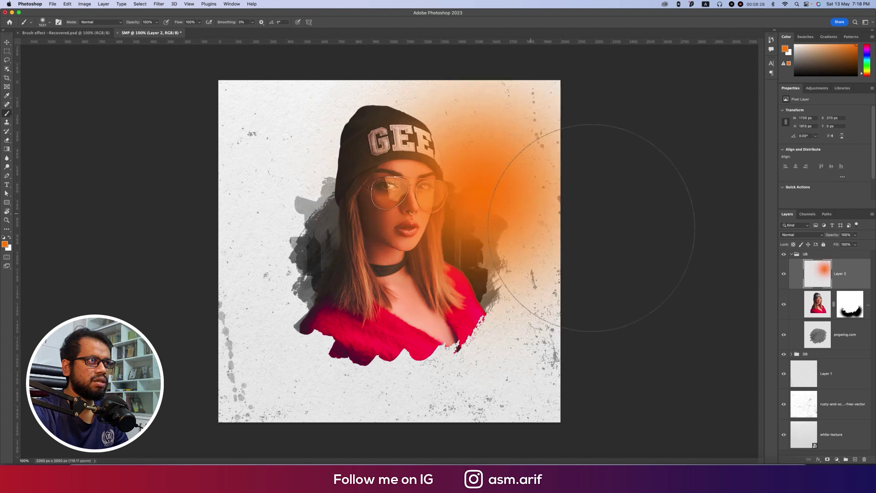
- Clip Layer 2 to the portrait and set its blend mode to Overlay
{"action": "right_click", "coordinate": [807, 269]}
{"action": "left_click", "coordinate": [789, 272]}
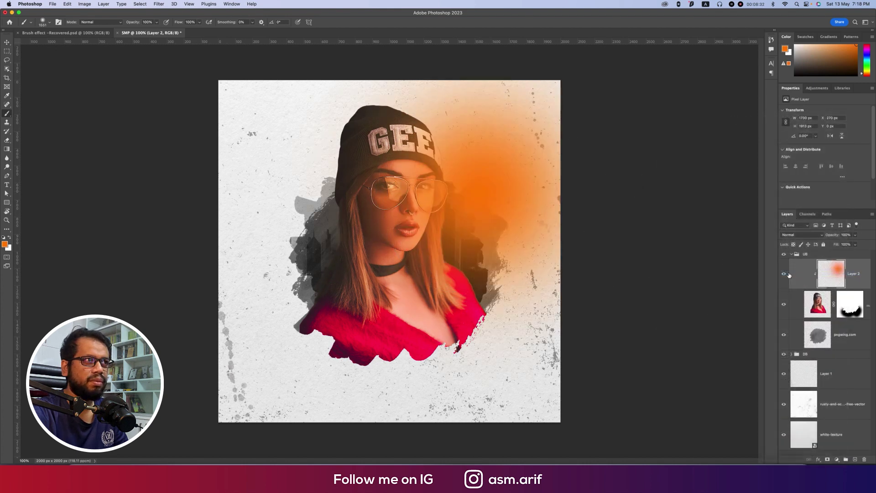
{"action": "left_click", "coordinate": [802, 234]}
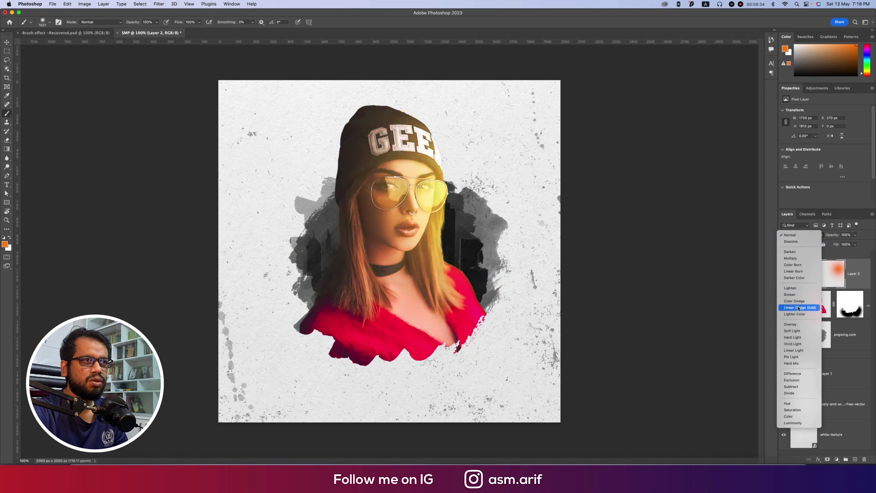
{"action": "left_click", "coordinate": [797, 325]}
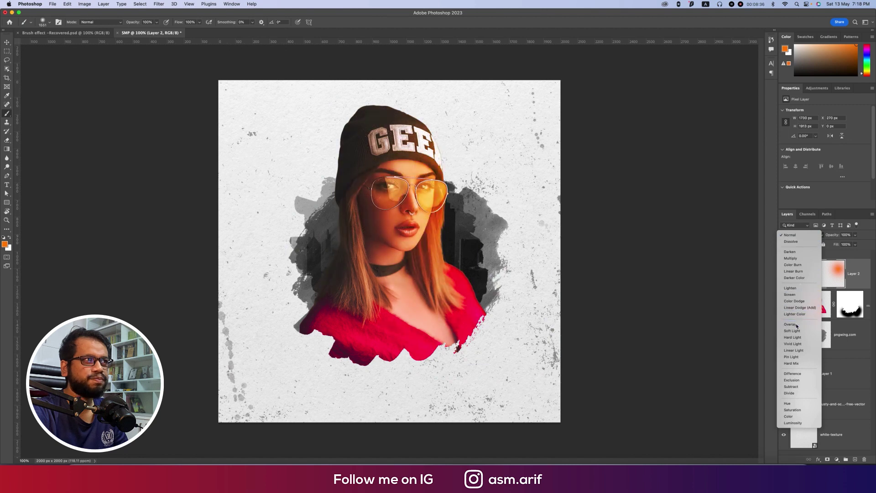
{"action": "left_click", "coordinate": [7, 42]}
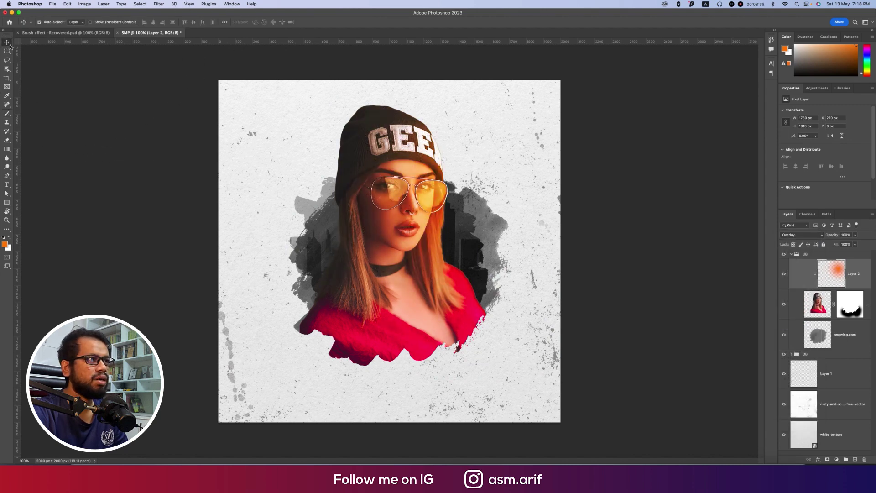
{"action": "left_click", "coordinate": [854, 245]}
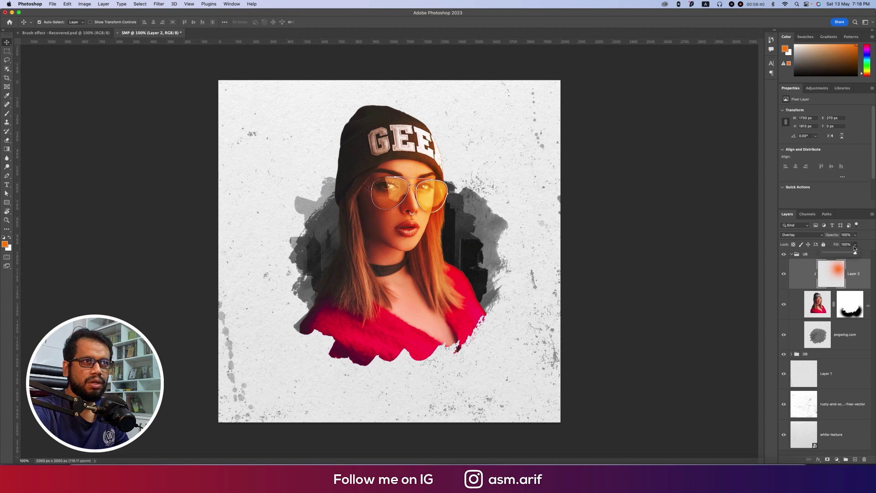
- Add a mask to Layer 2 and drag white-to-black gradients so the orange glow fades downward
{"action": "left_click", "coordinate": [827, 459]}
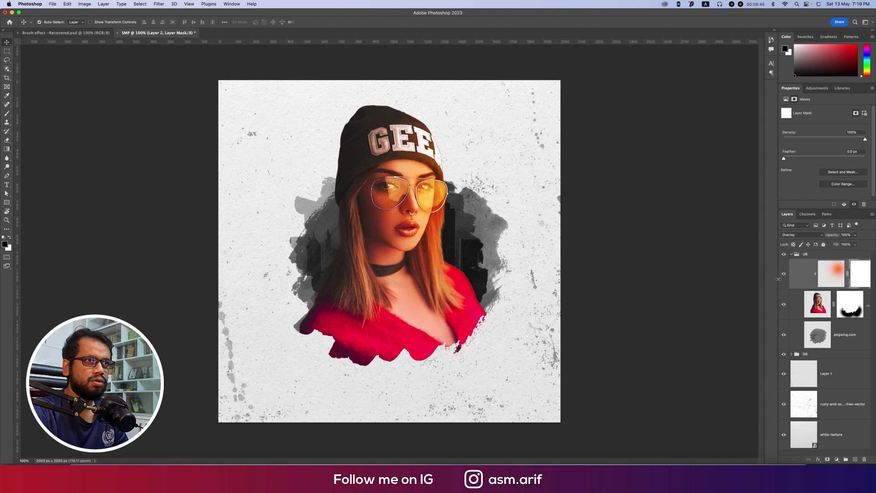
{"action": "left_click_drag", "start_coordinate": [778, 279], "coordinate": [712, 276]}
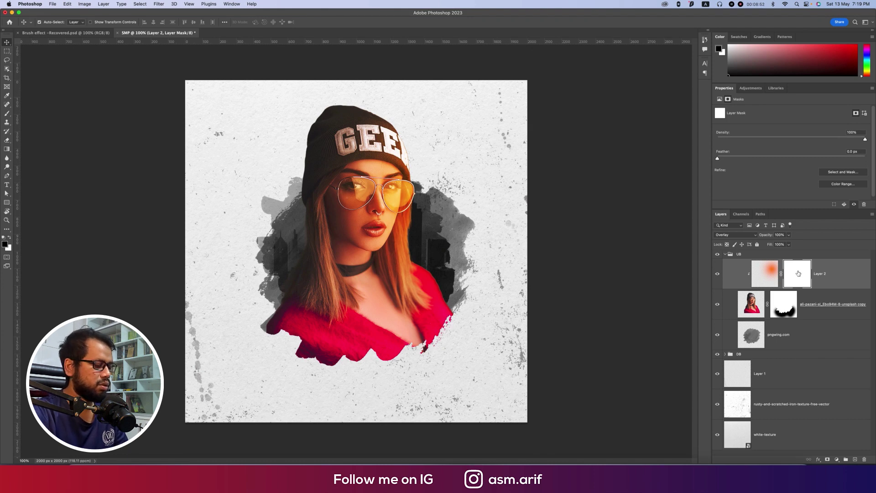
{"action": "key", "text": "g"}
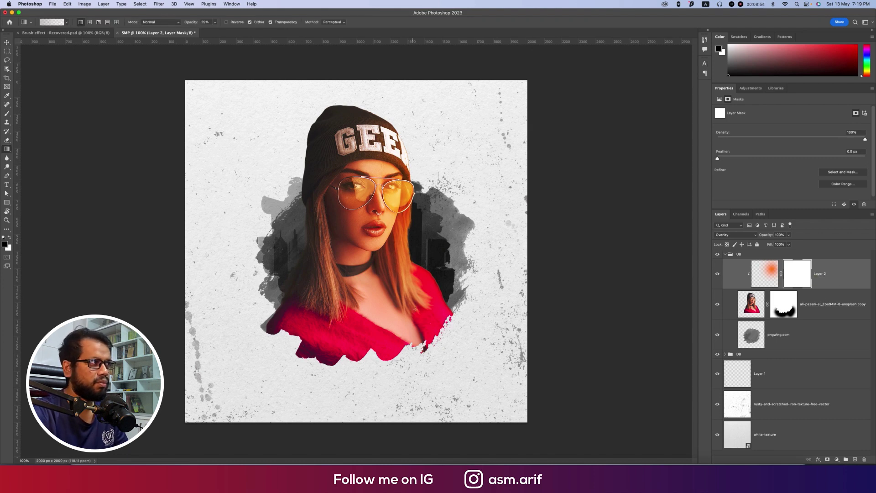
{"action": "left_click_drag", "start_coordinate": [418, 314], "coordinate": [411, 239]}
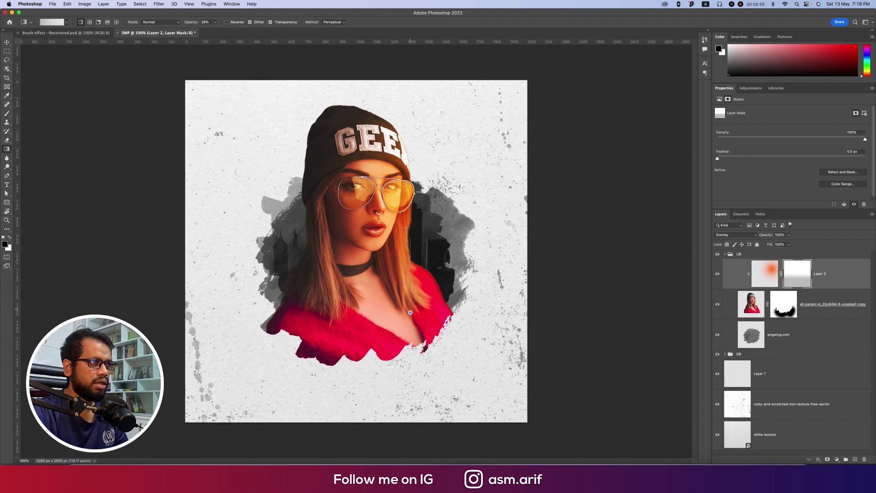
{"action": "left_click_drag", "start_coordinate": [410, 313], "coordinate": [406, 241]}
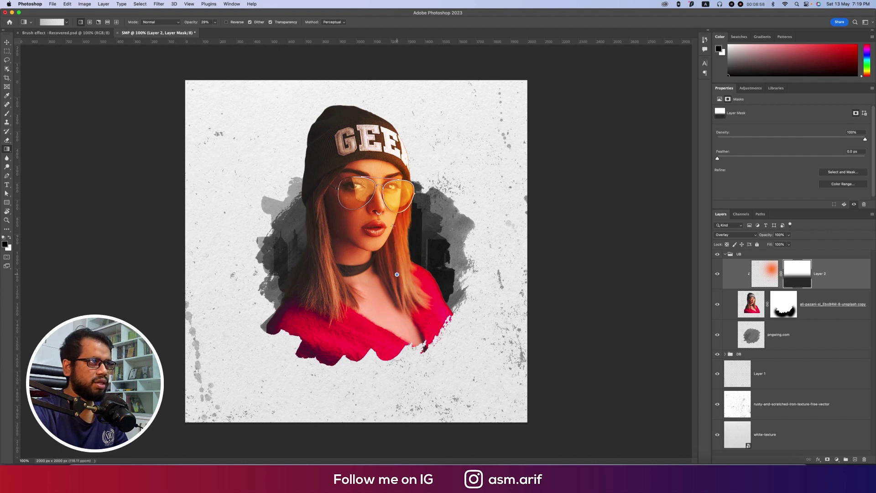
{"action": "left_click_drag", "start_coordinate": [397, 273], "coordinate": [424, 227]}
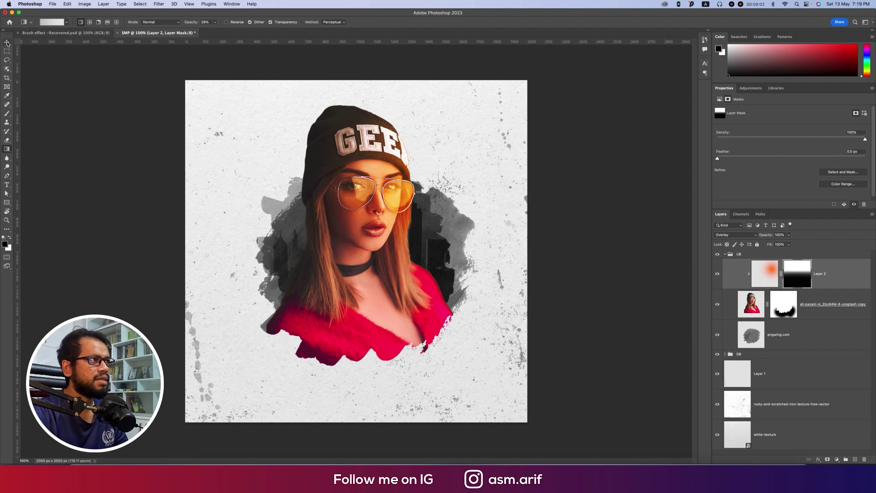
- Add a light grey Solid Color fill layer above the white-texture background
{"action": "key", "text": "v"}
{"action": "left_click", "coordinate": [27, 33]}
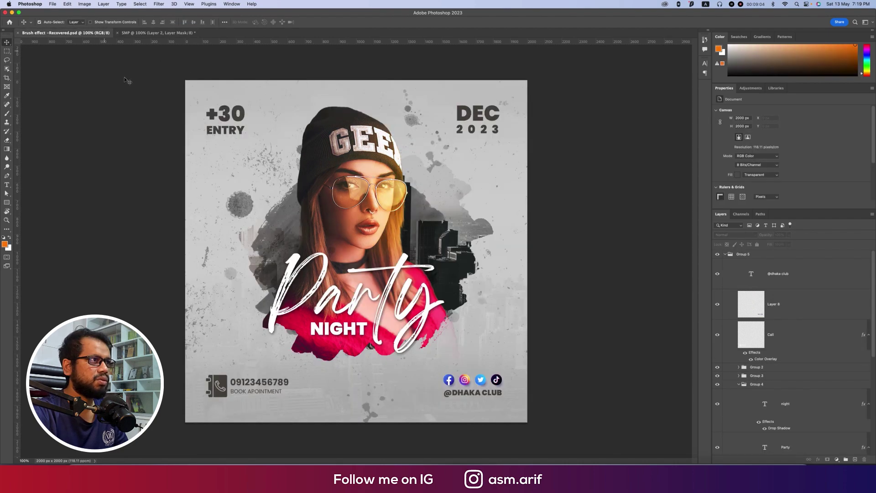
{"action": "left_click", "coordinate": [159, 33]}
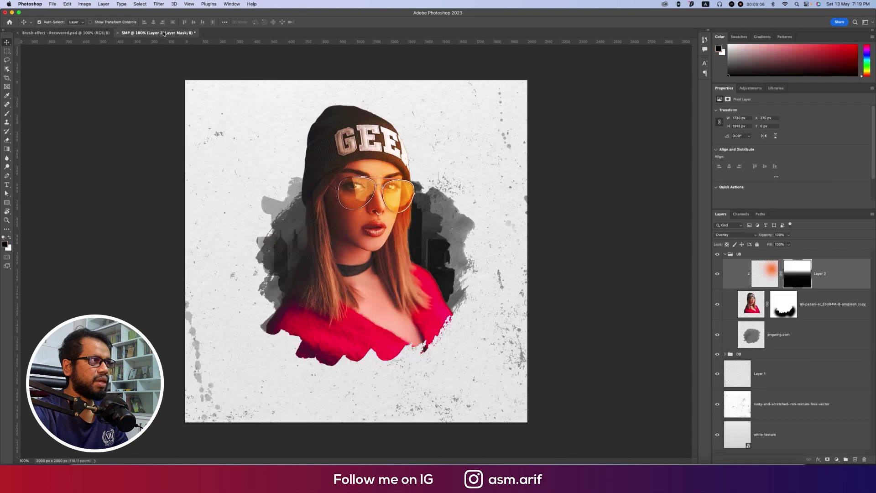
{"action": "left_click", "coordinate": [785, 431]}
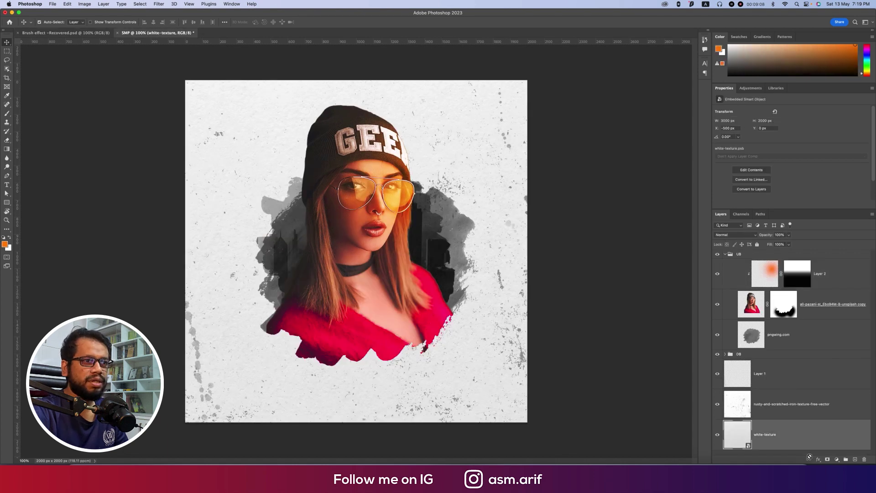
{"action": "left_click", "coordinate": [836, 459]}
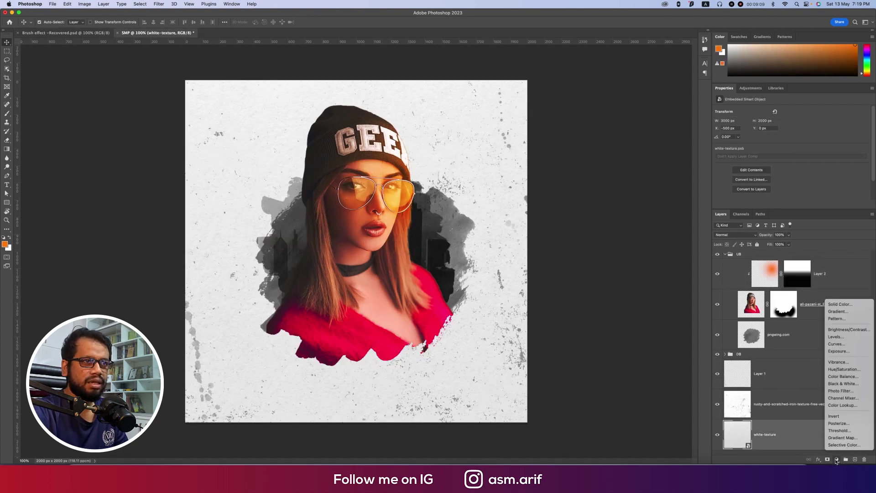
{"action": "left_click", "coordinate": [839, 304]}
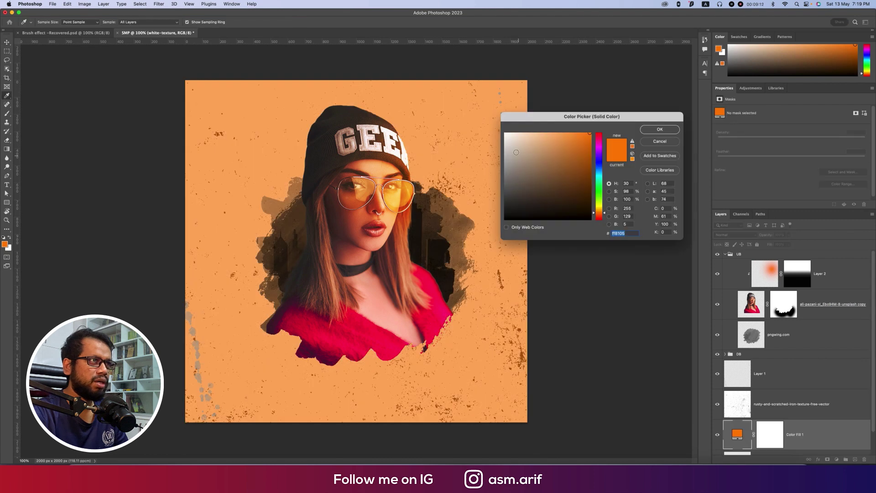
{"action": "left_click_drag", "start_coordinate": [533, 175], "coordinate": [499, 151]}
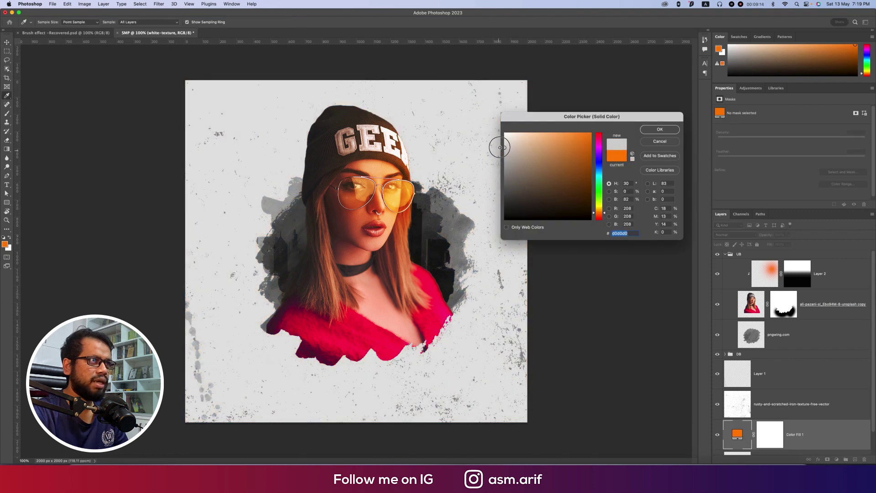
{"action": "left_click", "coordinate": [660, 129]}
- Lower the grey fill layer's Fill to about 76%
{"action": "left_click", "coordinate": [790, 245]}
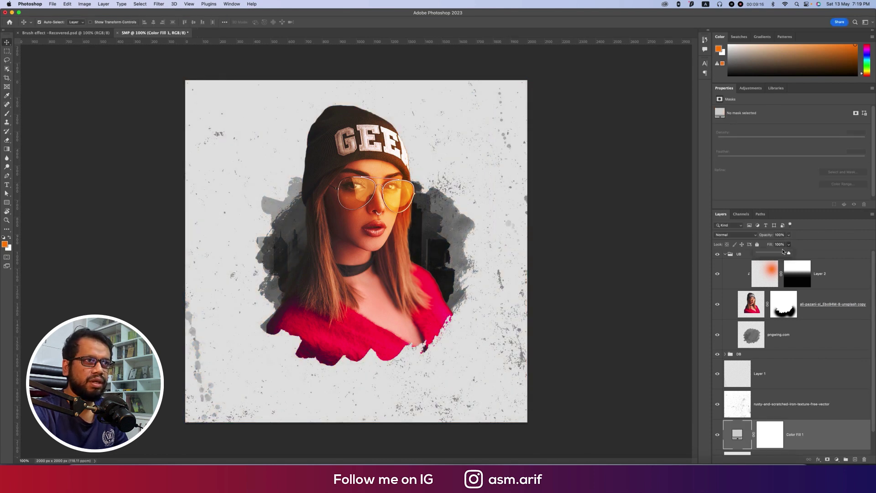
{"action": "left_click_drag", "start_coordinate": [791, 253], "coordinate": [772, 251]}
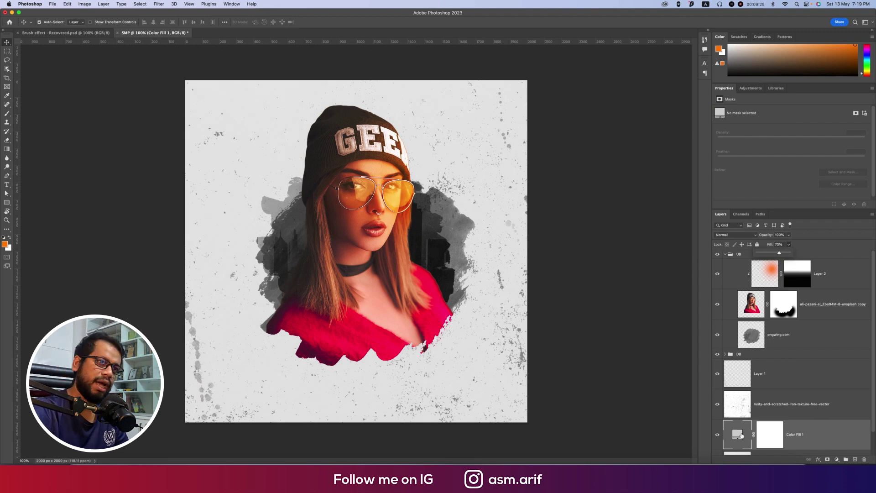
{"action": "left_click", "coordinate": [777, 365]}
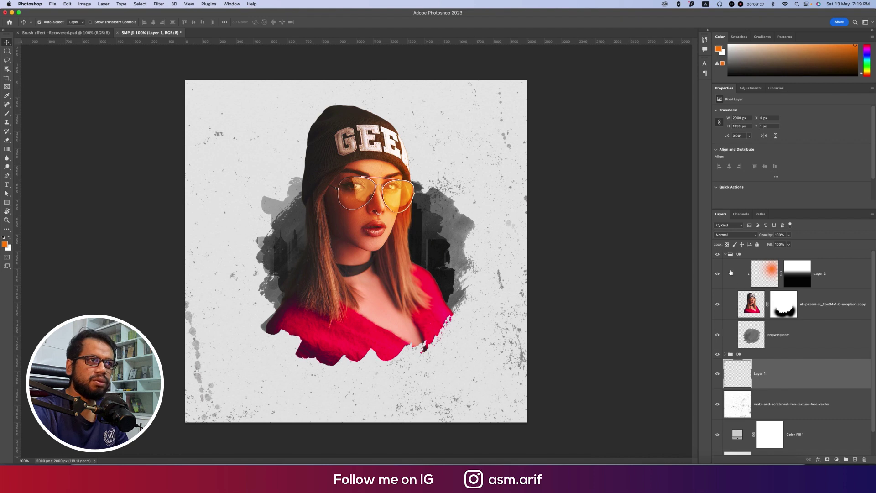
- Group Layer 1 through white-texture into a new group named BG
{"action": "left_click", "coordinate": [725, 254]}
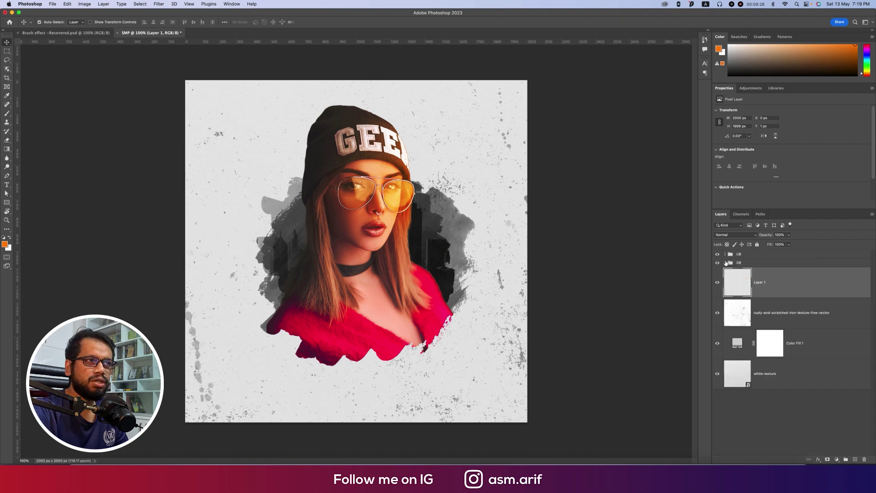
{"action": "left_click", "coordinate": [793, 380], "text": "shift"}
{"action": "key", "text": "super+g"}
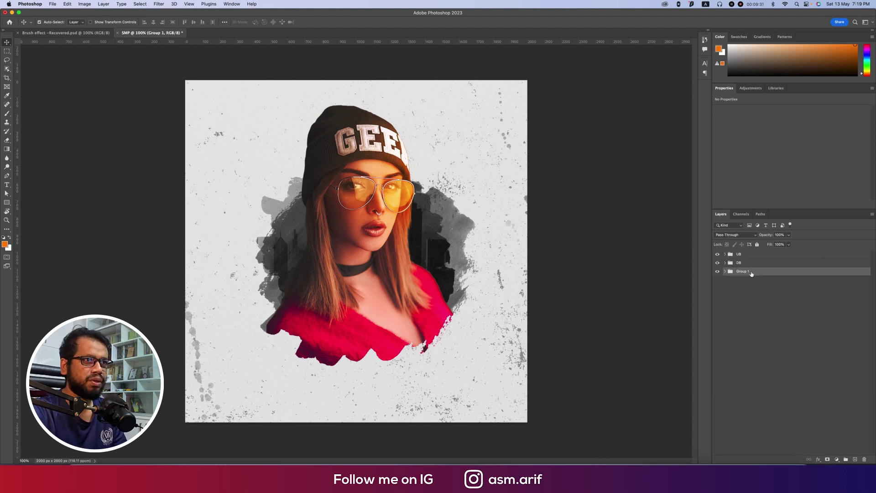
{"action": "double_click", "coordinate": [742, 271]}
{"action": "type", "text": "B"}
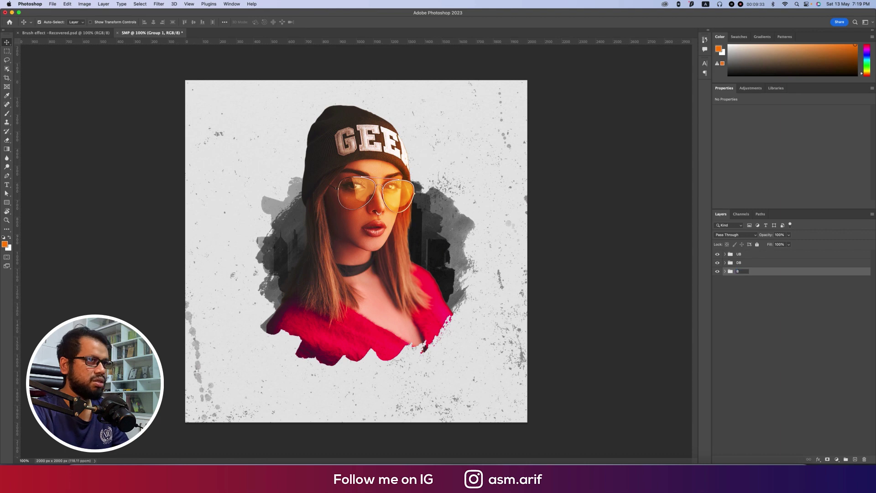
{"action": "type", "text": "G"}
{"action": "key", "text": "Return"}
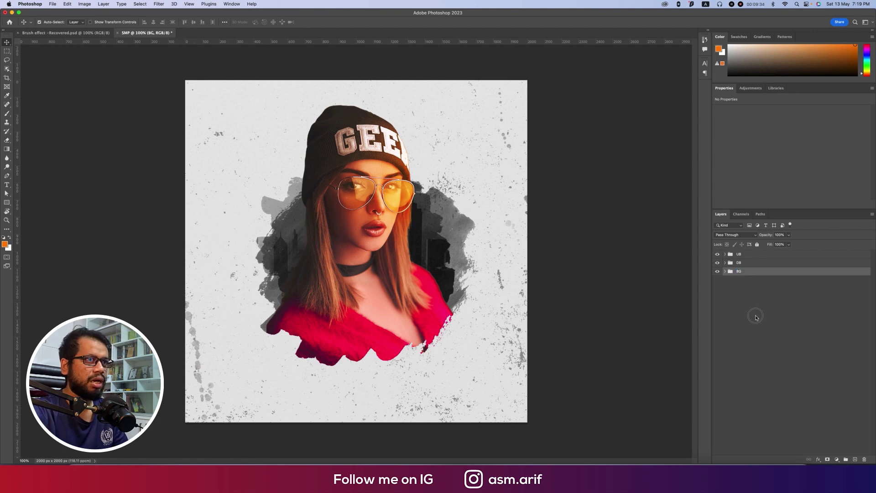
- Compare against the finished flyer, then select the UB group in the working document
{"action": "left_click", "coordinate": [84, 33]}
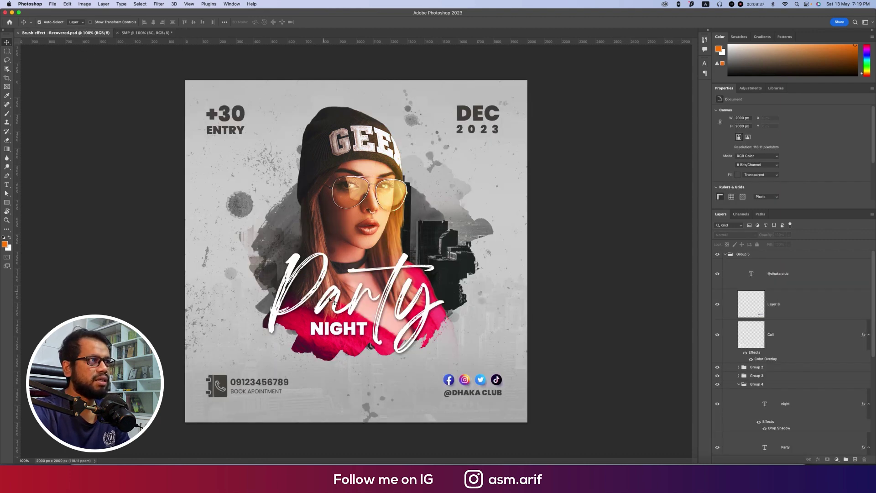
{"action": "left_click", "coordinate": [156, 33]}
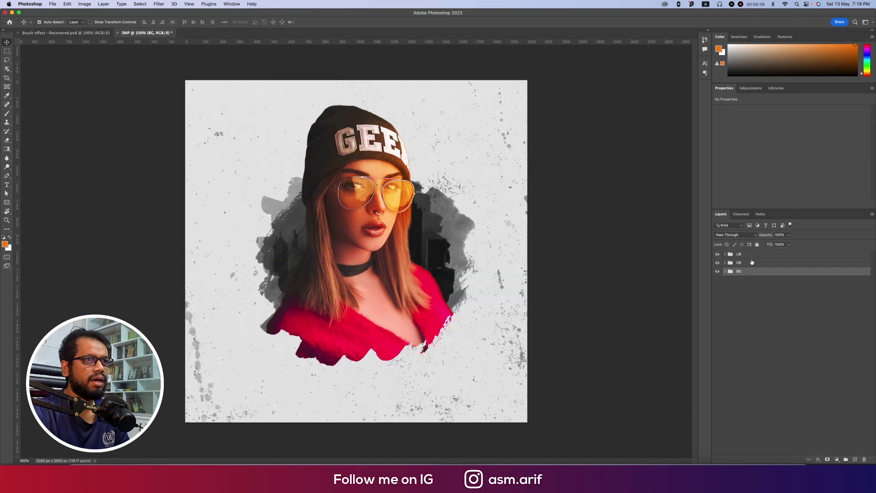
{"action": "left_click", "coordinate": [751, 254]}
- Type NIGHT over the red top and colour it white (ffffff)
{"action": "key", "text": "t"}
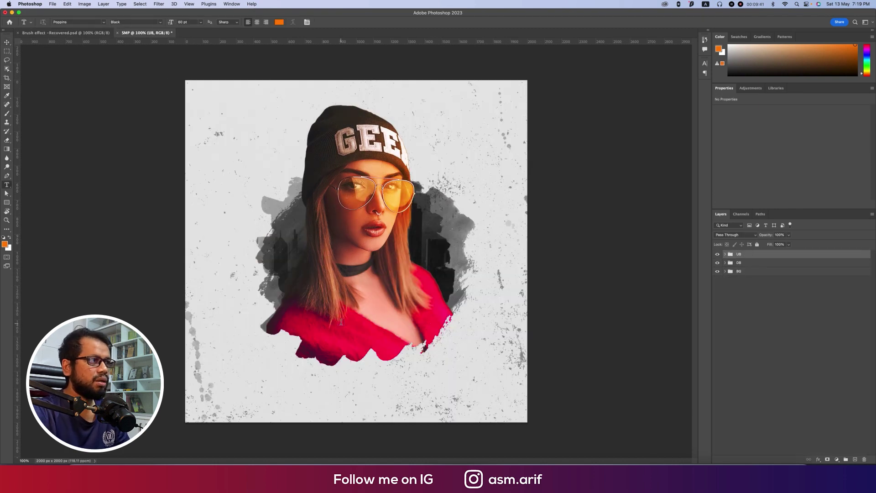
{"action": "left_click", "coordinate": [360, 314]}
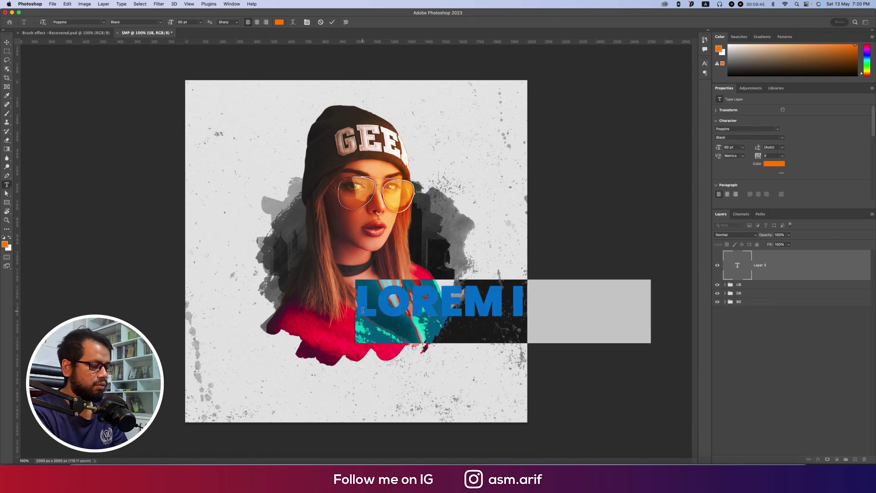
{"action": "type", "text": "NIGHT"}
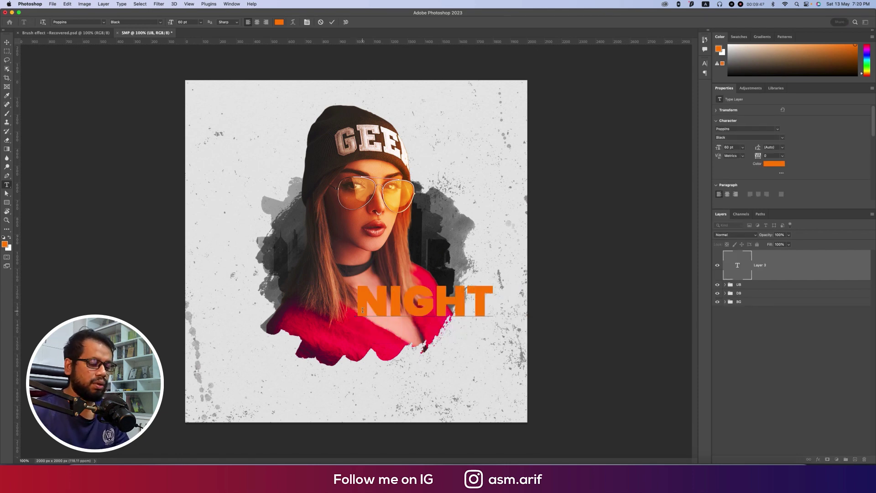
{"action": "key", "text": "super+a"}
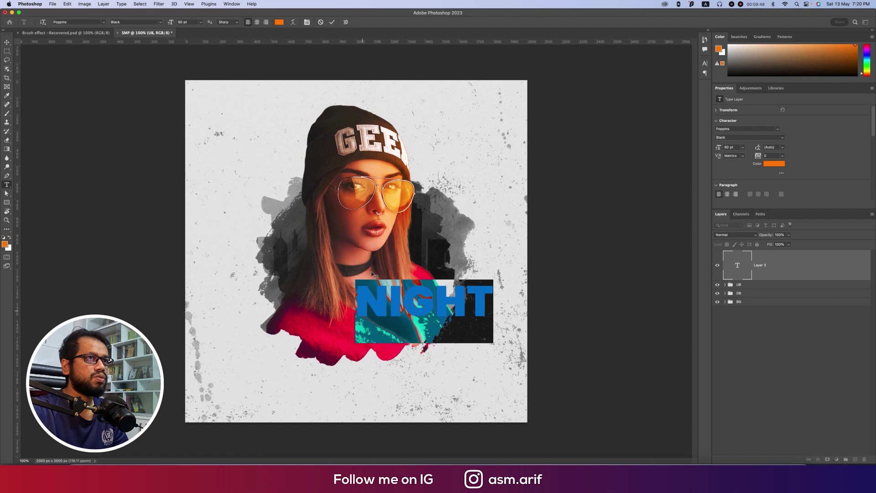
{"action": "left_click", "coordinate": [779, 164]}
{"action": "type", "text": "ffffff"}
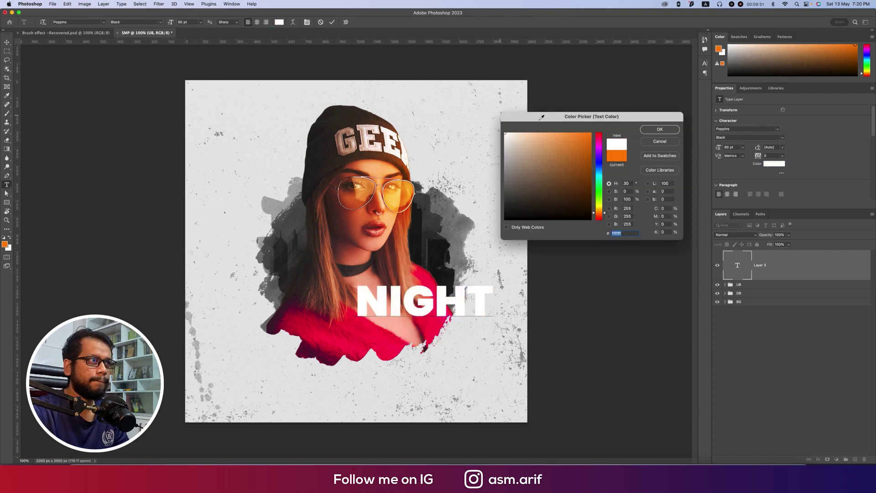
{"action": "left_click", "coordinate": [644, 131]}
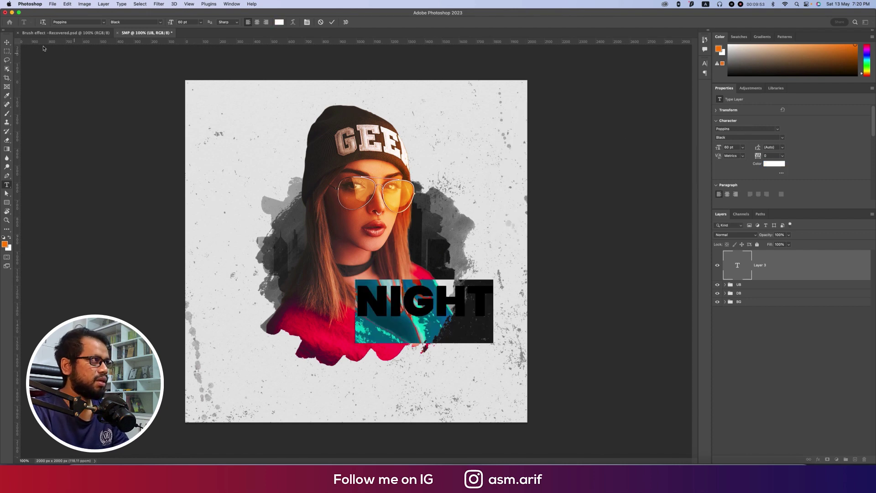
- Set NIGHT to 18 pt, move it onto the red top, and start a new text box above
{"action": "left_click", "coordinate": [201, 22]}
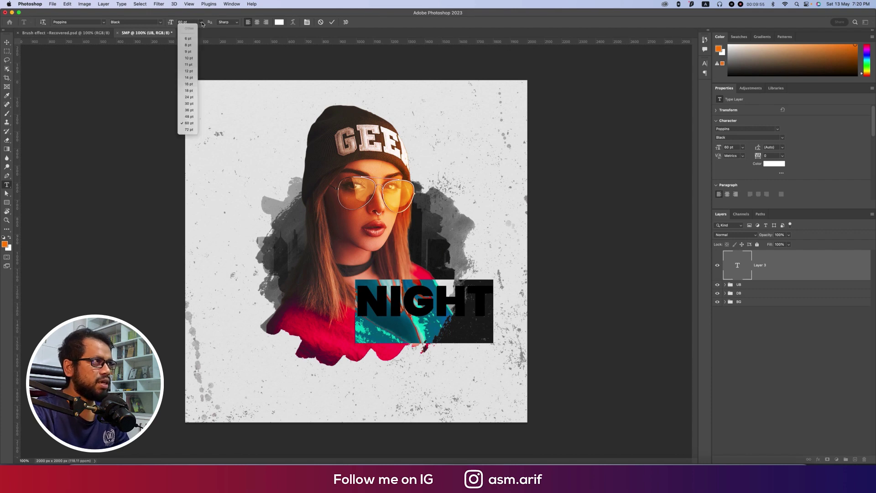
{"action": "left_click", "coordinate": [186, 85]}
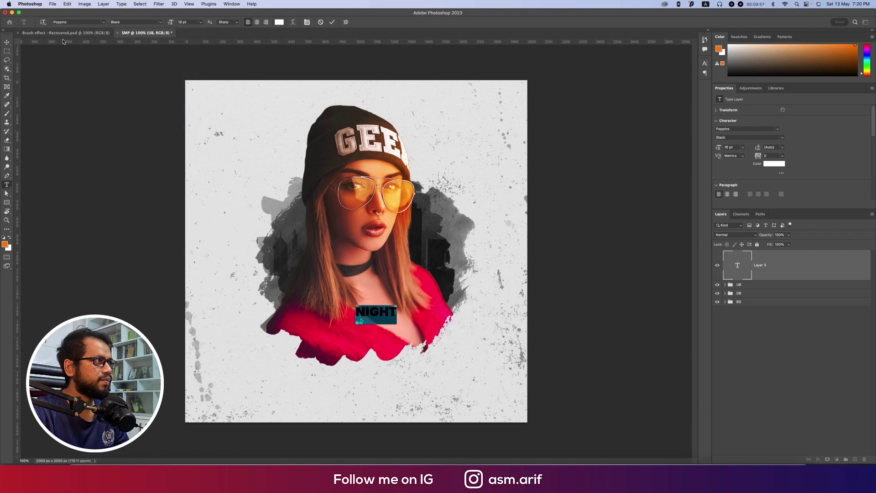
{"action": "left_click", "coordinate": [7, 41]}
{"action": "left_click_drag", "start_coordinate": [386, 315], "coordinate": [356, 337]}
{"action": "key", "text": "t"}
{"action": "left_click", "coordinate": [341, 263]}
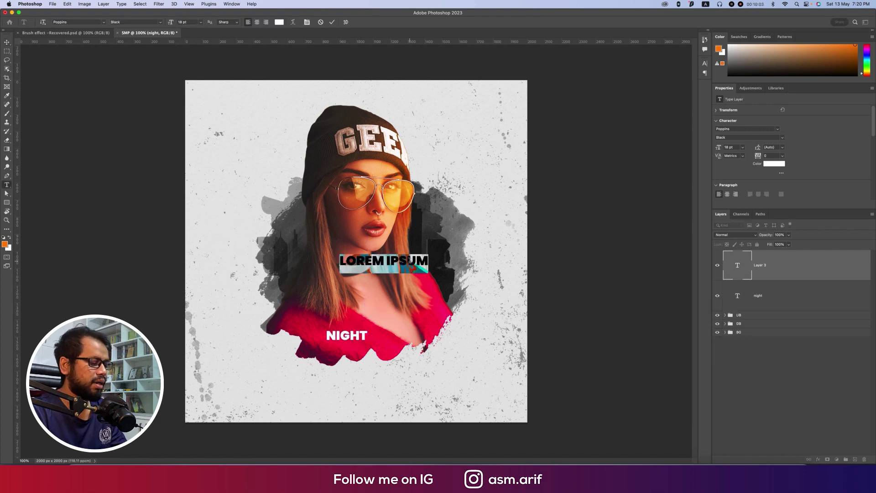
- Type PARTY in Breathing Personal Use at 64 pt with All Caps off
{"action": "type", "text": "P"}
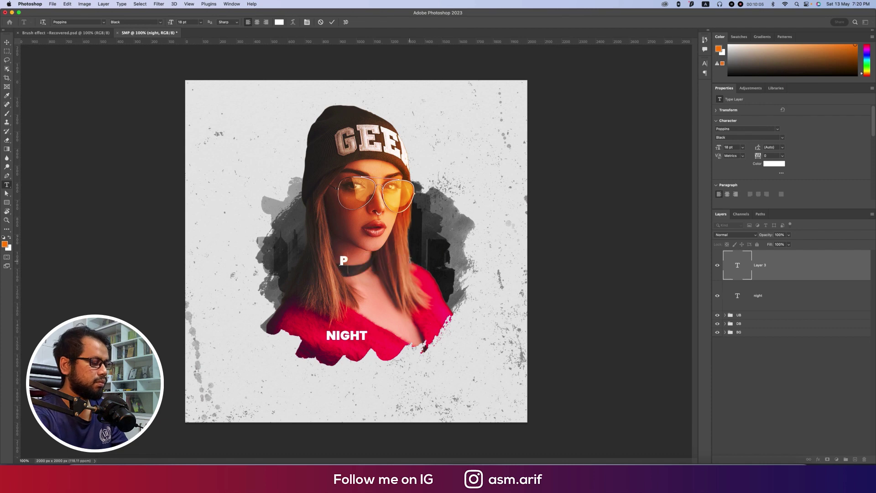
{"action": "type", "text": "ARTY"}
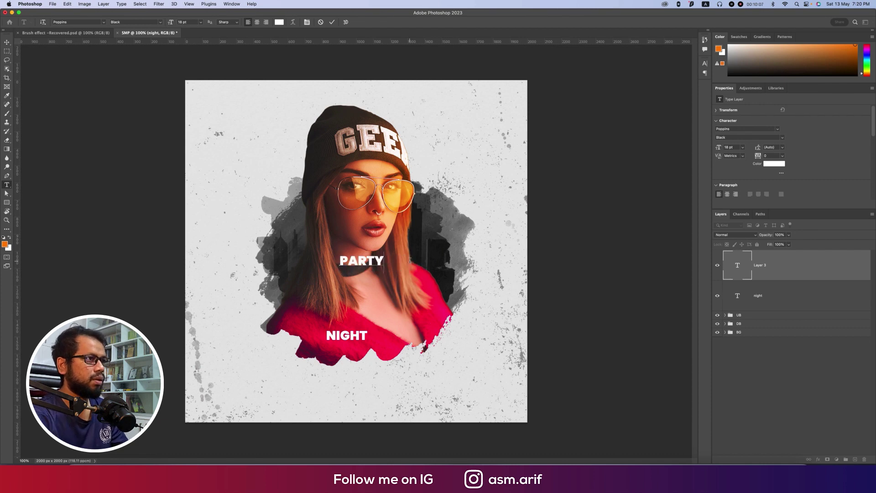
{"action": "key", "text": "super+a"}
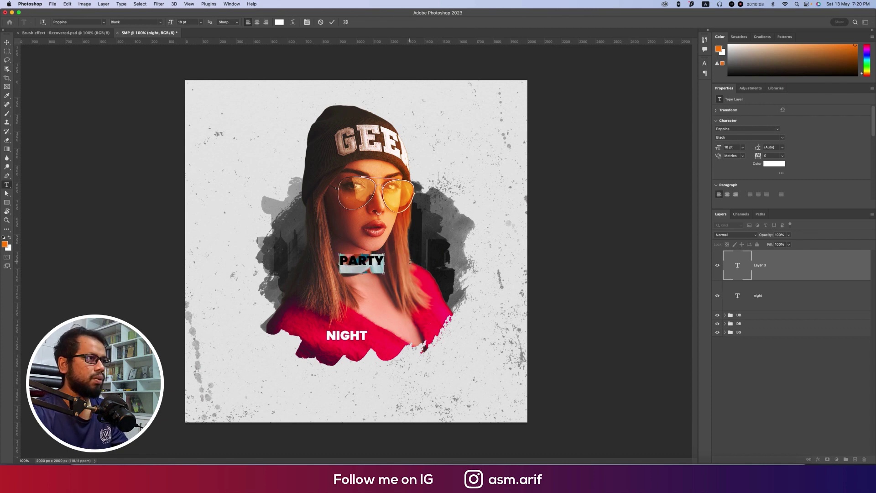
{"action": "left_click", "coordinate": [777, 130]}
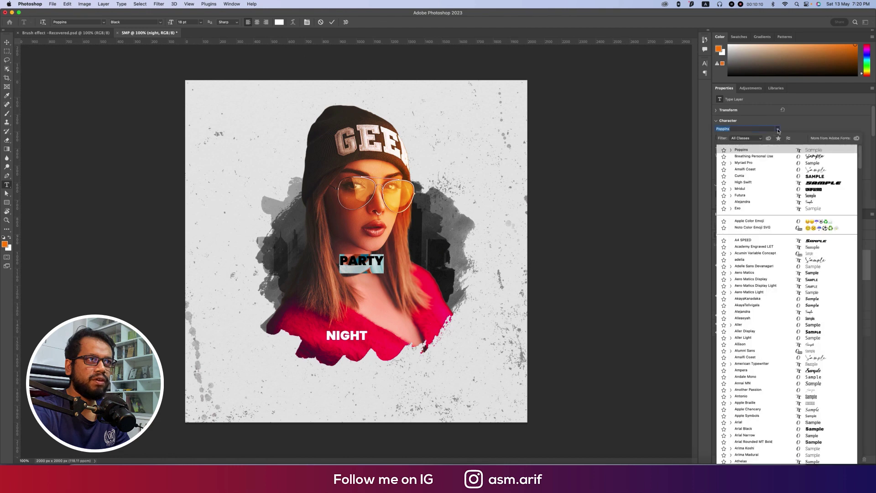
{"action": "left_click", "coordinate": [812, 157]}
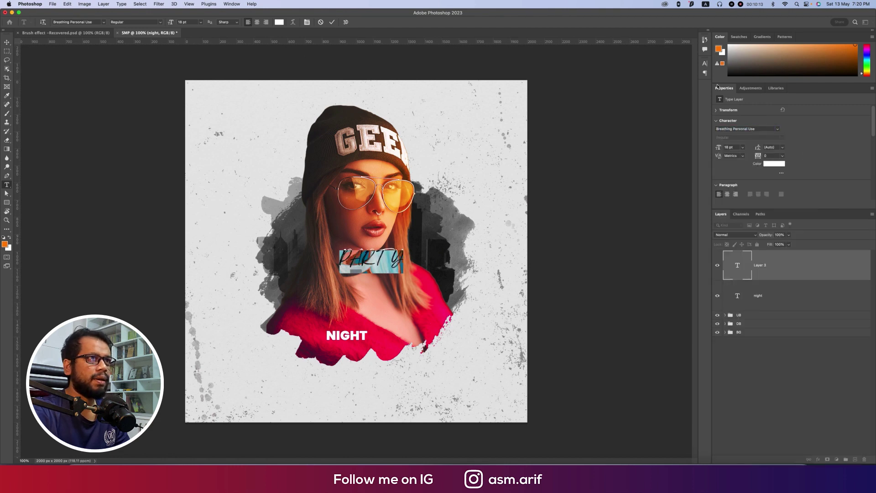
{"action": "left_click", "coordinate": [705, 64]}
{"action": "left_click", "coordinate": [647, 111]}
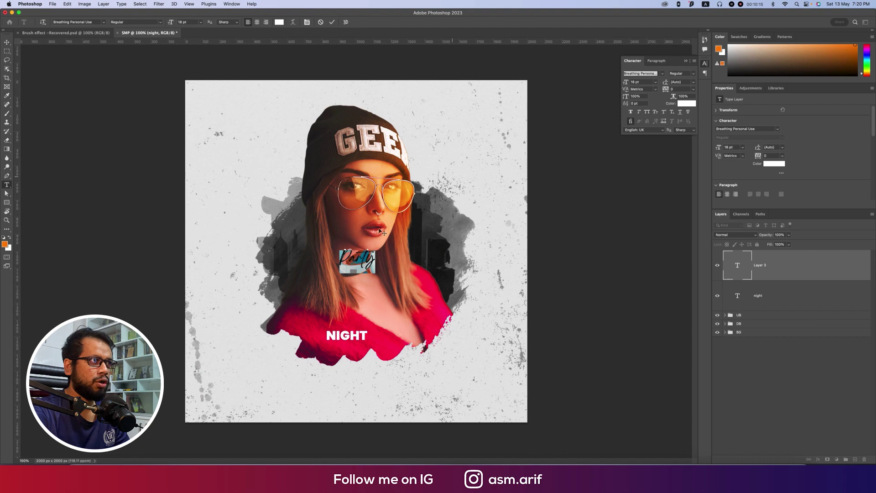
{"action": "left_click_drag", "start_coordinate": [625, 81], "coordinate": [646, 82]}
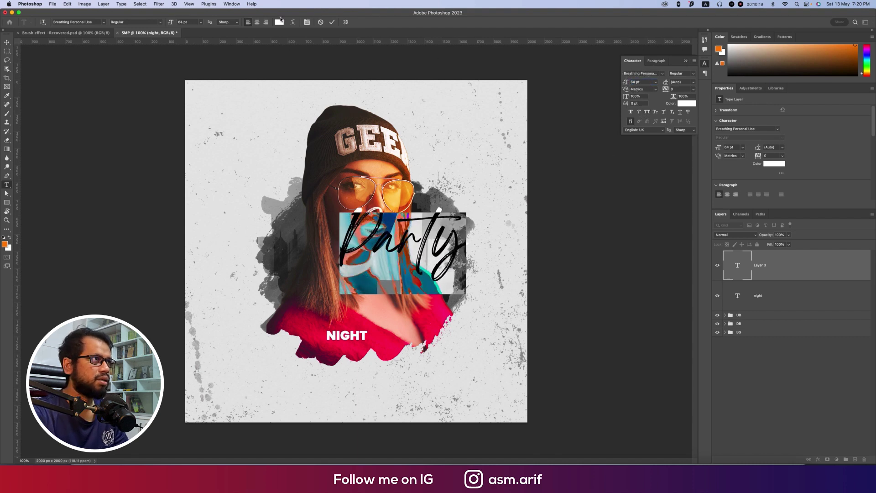
- Commit the Party text and move it down to overlap NIGHT
{"action": "left_click", "coordinate": [331, 22]}
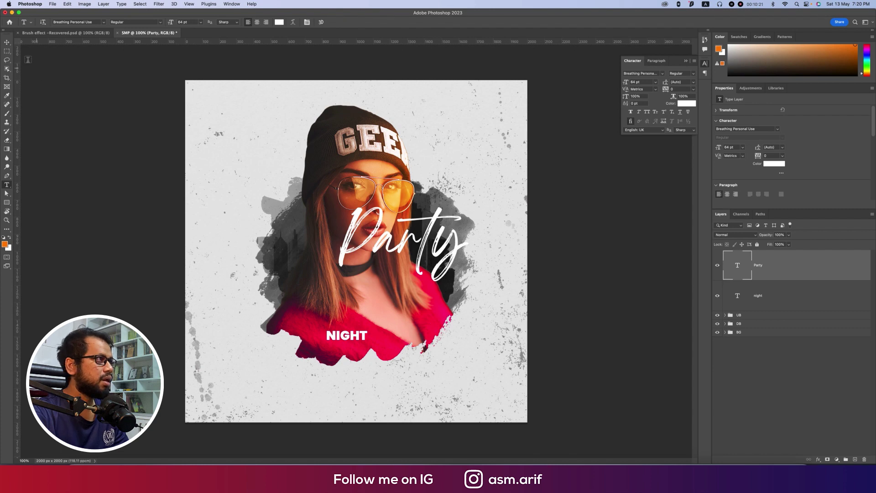
{"action": "left_click", "coordinate": [7, 42]}
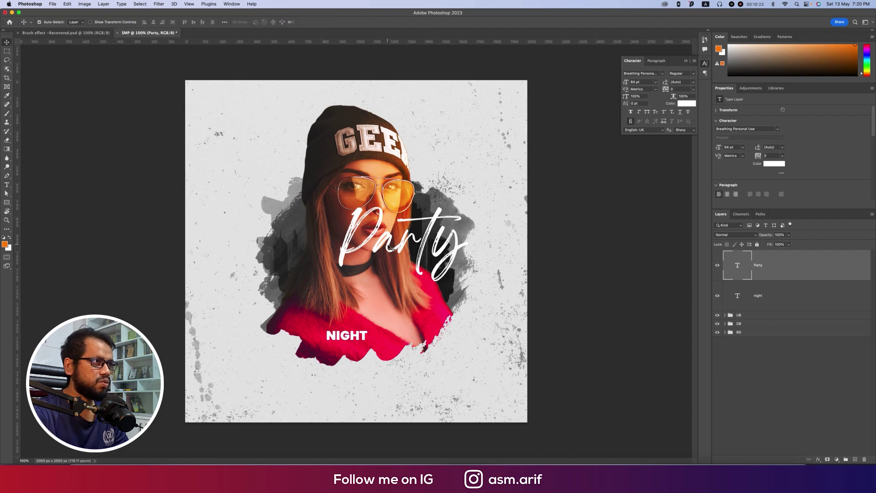
{"action": "left_click_drag", "start_coordinate": [389, 249], "coordinate": [344, 322]}
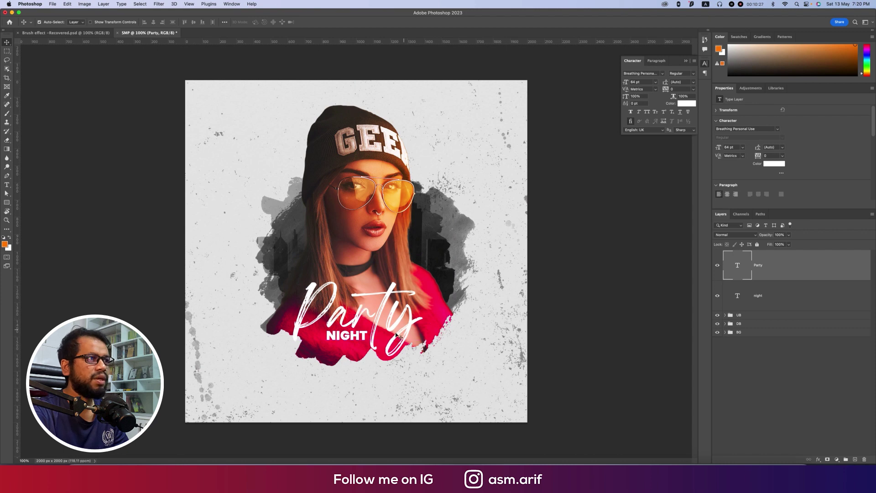
- Enable a Drop Shadow effect in the night layer's Blending Options
{"action": "right_click", "coordinate": [793, 275]}
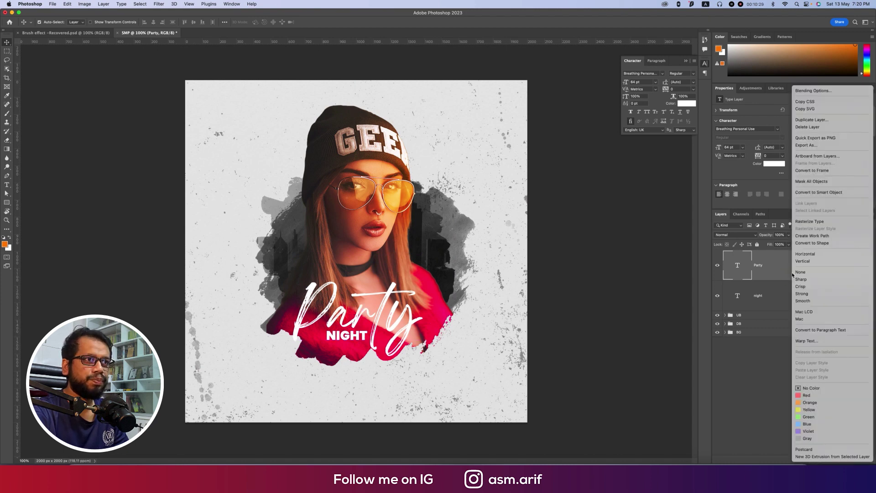
{"action": "left_click", "coordinate": [772, 297]}
{"action": "left_click", "coordinate": [799, 296]}
{"action": "right_click", "coordinate": [799, 299]}
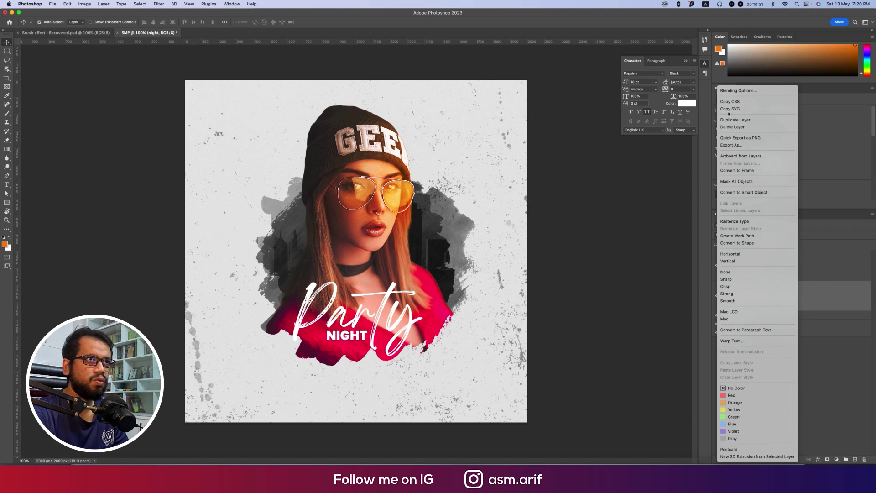
{"action": "left_click", "coordinate": [748, 88]}
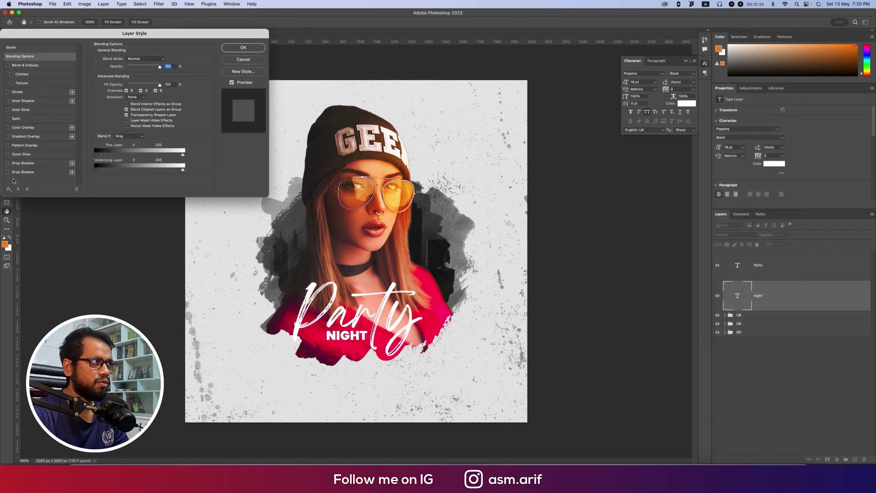
{"action": "left_click", "coordinate": [8, 163]}
{"action": "left_click", "coordinate": [8, 163]}
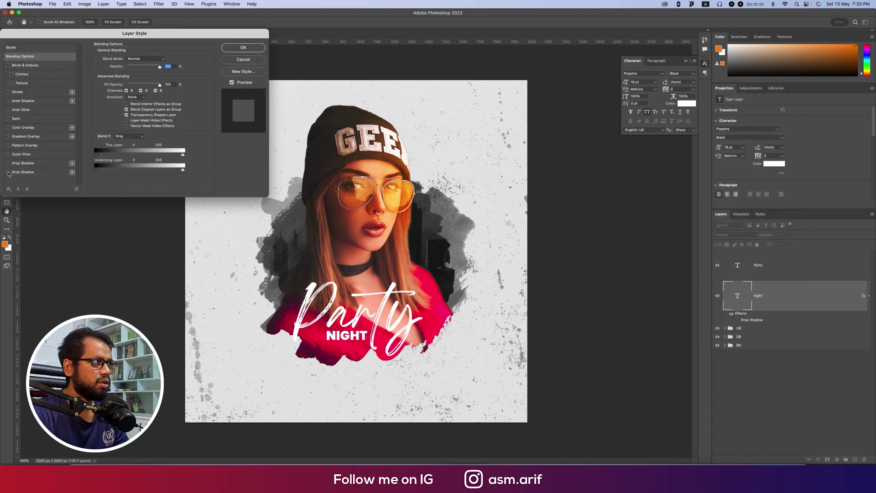
{"action": "left_click", "coordinate": [7, 172]}
{"action": "left_click", "coordinate": [7, 172]}
{"action": "left_click", "coordinate": [7, 163]}
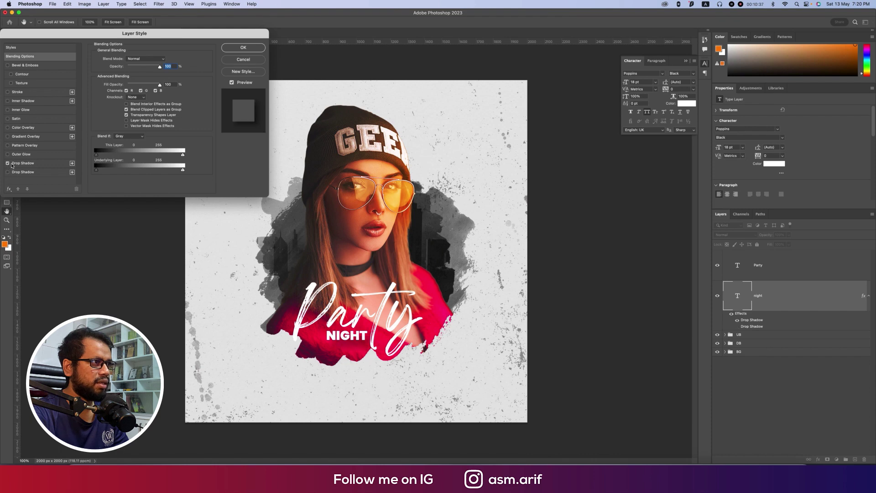
{"action": "left_click", "coordinate": [20, 163]}
- Set the drop shadow distance to 8 px and size to 5 px, and apply it
{"action": "mouse_move", "coordinate": [128, 108]}
{"action": "left_mouse_down"}
{"action": "mouse_move", "coordinate": [121, 105]}
{"action": "mouse_move", "coordinate": [130, 91]}
{"action": "mouse_move", "coordinate": [121, 92]}
{"action": "left_mouse_up"}
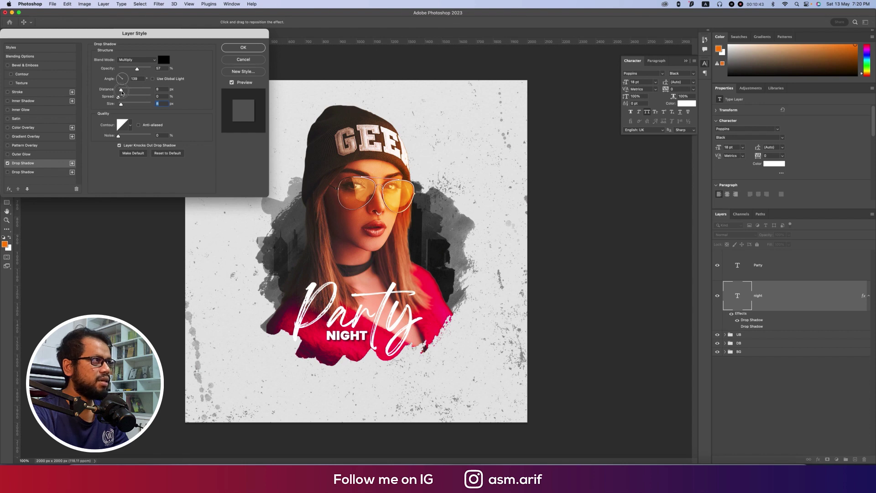
{"action": "left_click_drag", "start_coordinate": [122, 93], "coordinate": [122, 92]}
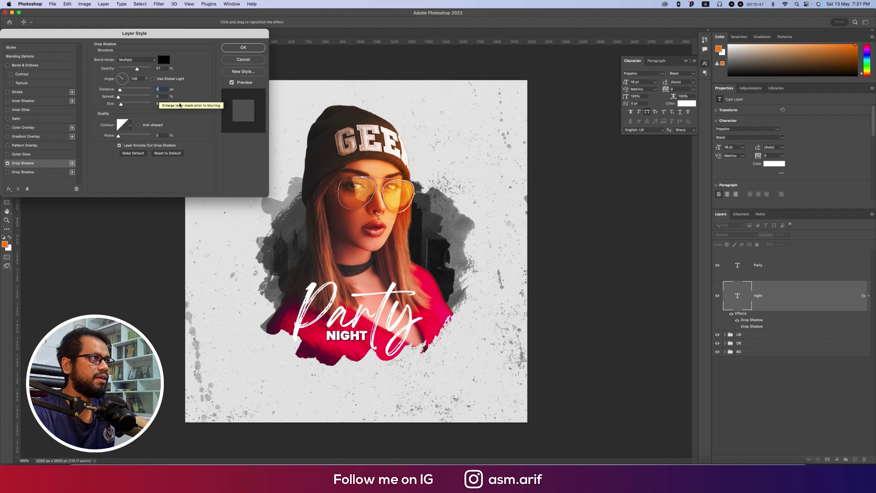
{"action": "key", "text": "Tab"}
{"action": "key", "text": "Tab"}
{"action": "type", "text": "5"}
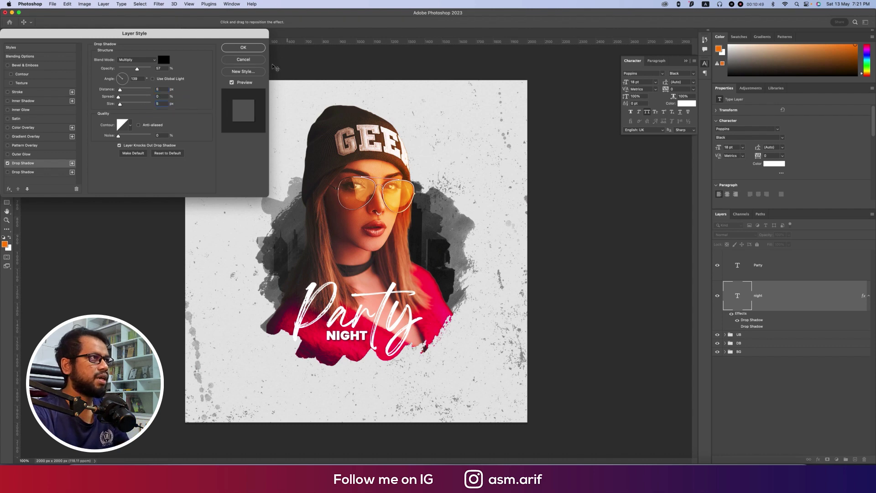
{"action": "left_click", "coordinate": [259, 59]}
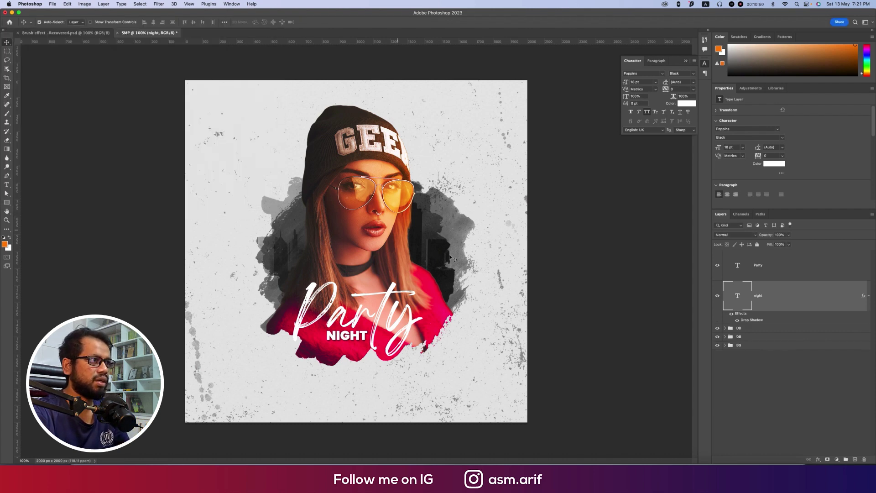
- Copy the night layer's style and paste its drop shadow onto Party
{"action": "right_click", "coordinate": [787, 302]}
{"action": "left_click", "coordinate": [789, 270]}
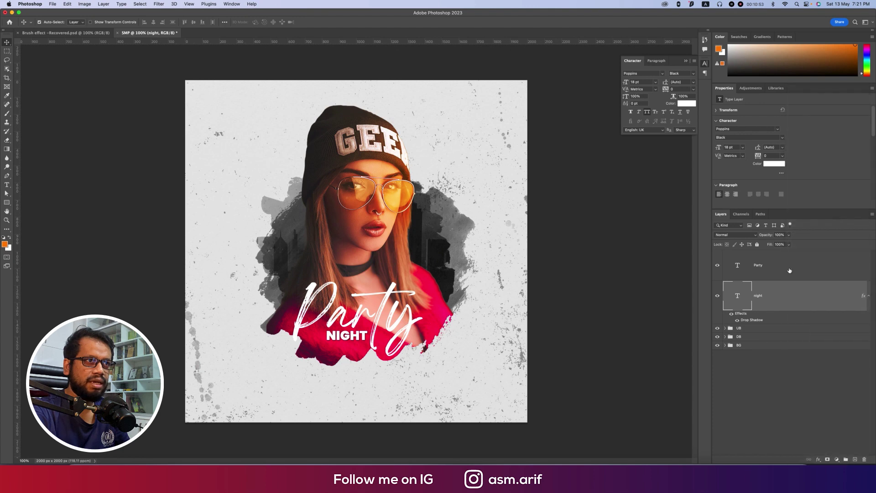
{"action": "right_click", "coordinate": [794, 269]}
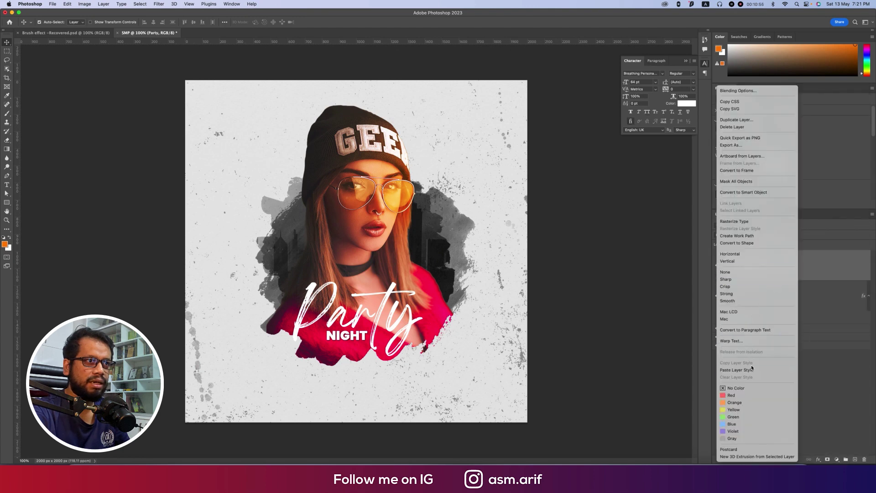
{"action": "left_click", "coordinate": [751, 369]}
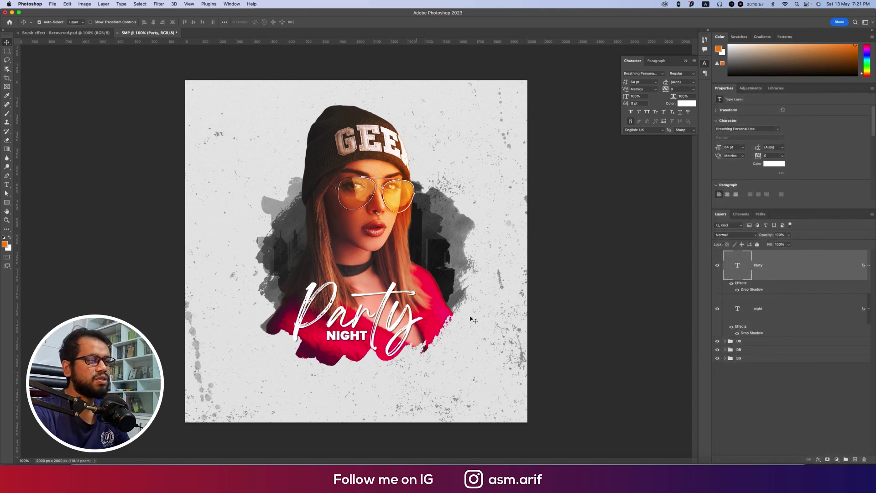
- Group the Party and night layers into a group named Title
{"action": "left_click", "coordinate": [792, 310], "text": "shift"}
{"action": "key", "text": "super+g"}
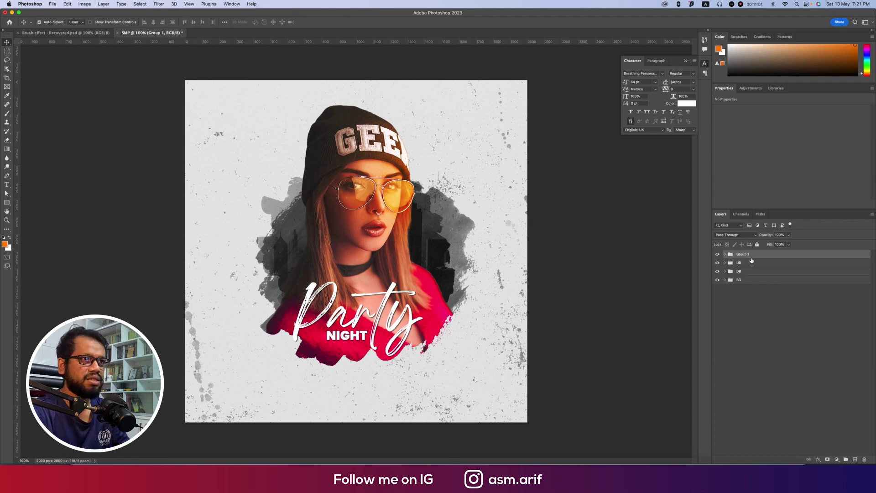
{"action": "double_click", "coordinate": [744, 254]}
{"action": "type", "text": "Title"}
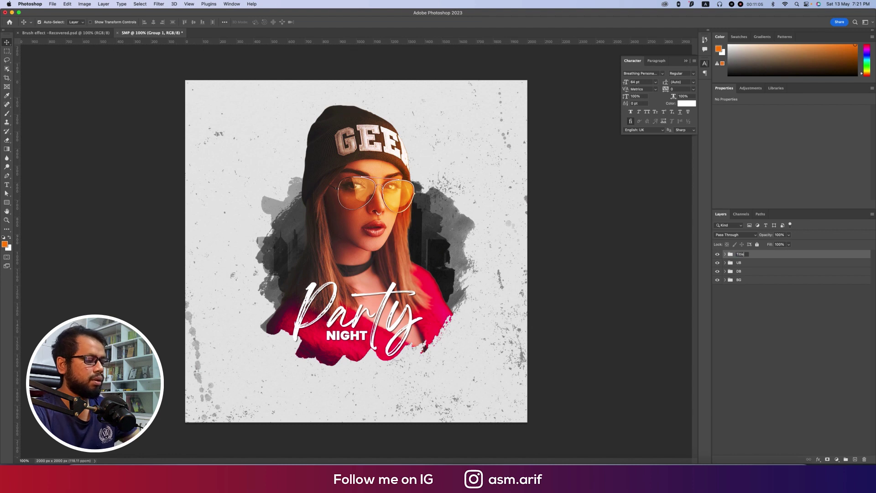
{"action": "key", "text": "Return"}
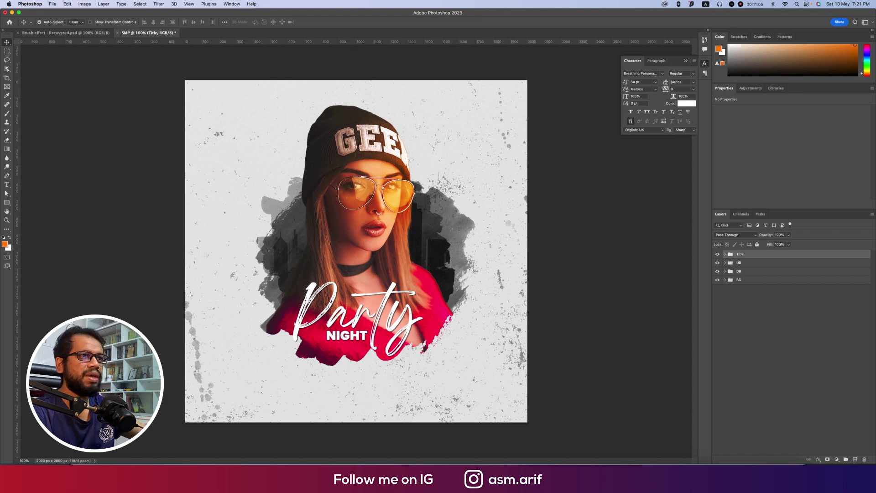
{"action": "left_click", "coordinate": [755, 312]}
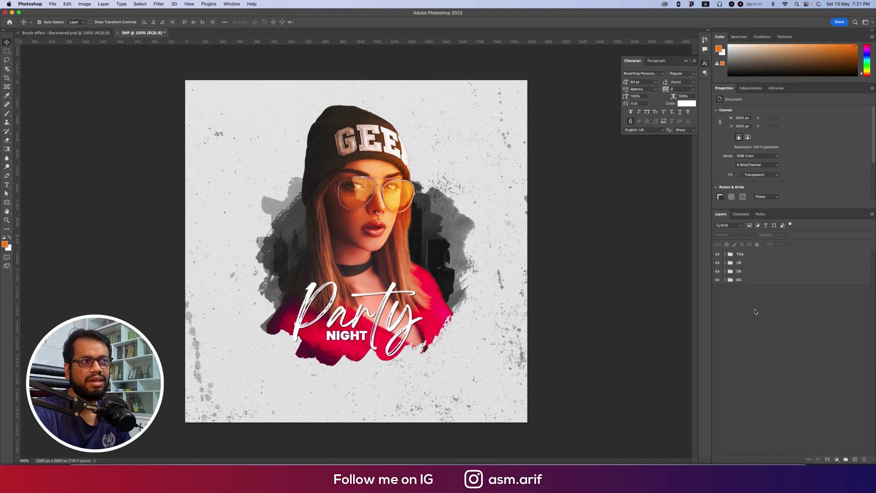
- Scale the Title group up to about 114%
{"action": "left_click", "coordinate": [765, 256]}
{"action": "key", "text": "super+t"}
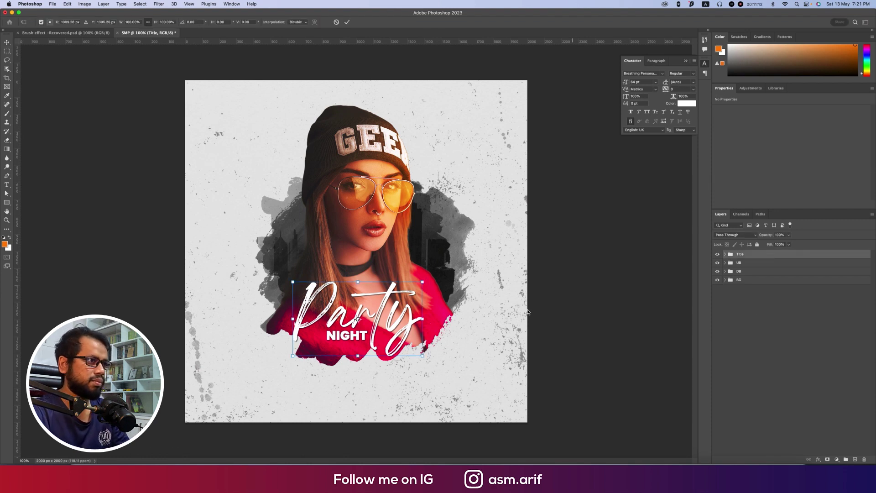
{"action": "left_click_drag", "start_coordinate": [424, 321], "coordinate": [444, 320]}
{"action": "key", "text": "Return"}
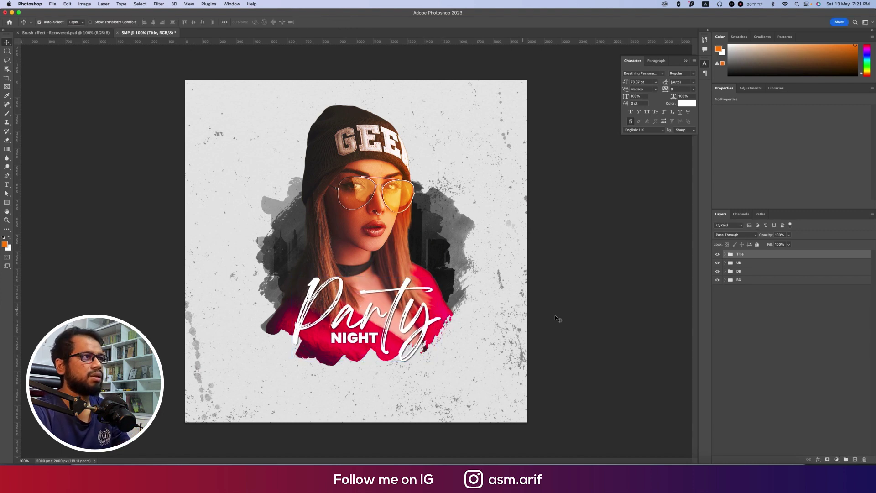
- Enlarge the UB and DB artwork groups together to about 103%, then show the Brush effect flyer
{"action": "left_click", "coordinate": [786, 262]}
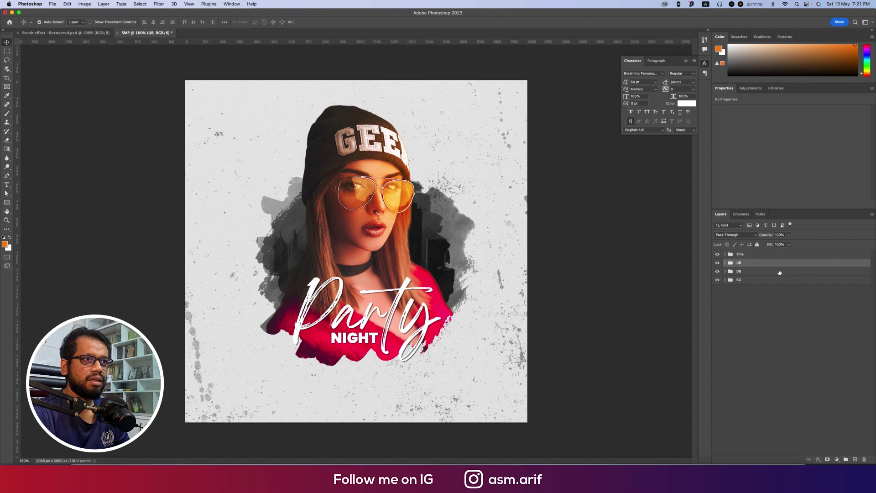
{"action": "left_click", "coordinate": [779, 272], "text": "shift"}
{"action": "key", "text": "super+t"}
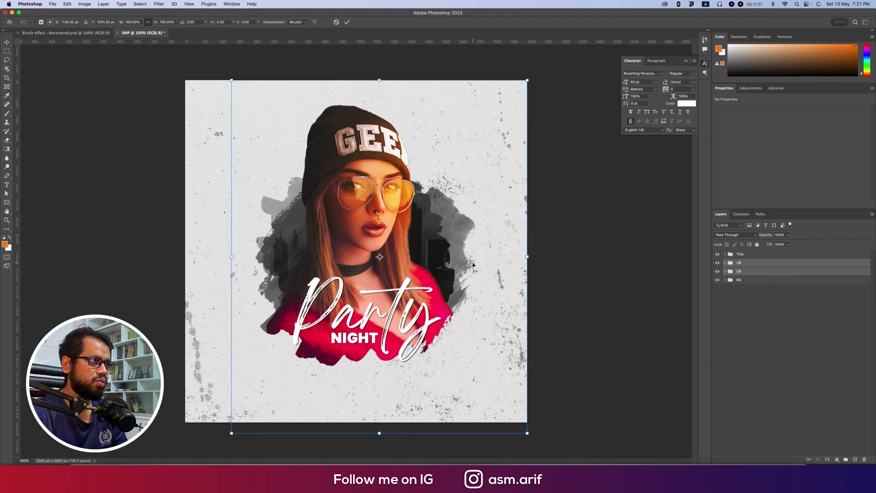
{"action": "left_click_drag", "start_coordinate": [231, 258], "coordinate": [221, 257]}
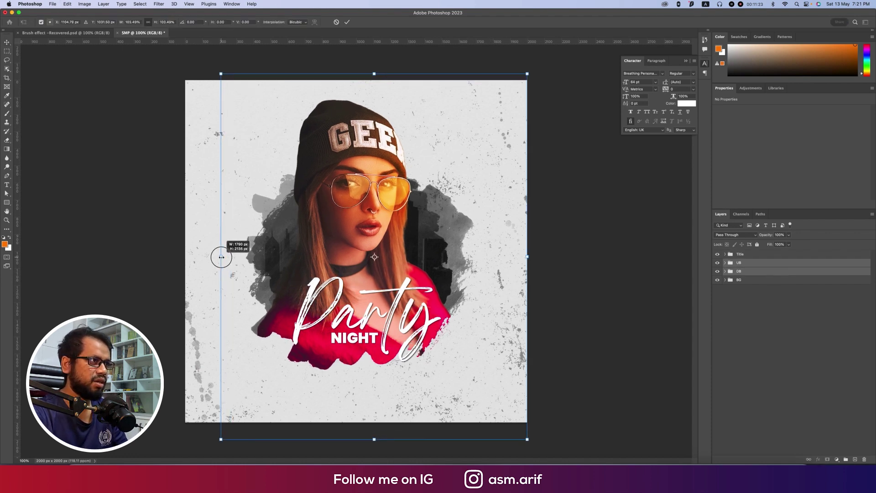
{"action": "left_click_drag", "start_coordinate": [444, 229], "coordinate": [441, 234]}
{"action": "left_click_drag", "start_coordinate": [442, 235], "coordinate": [441, 235]}
{"action": "key", "text": "Return"}
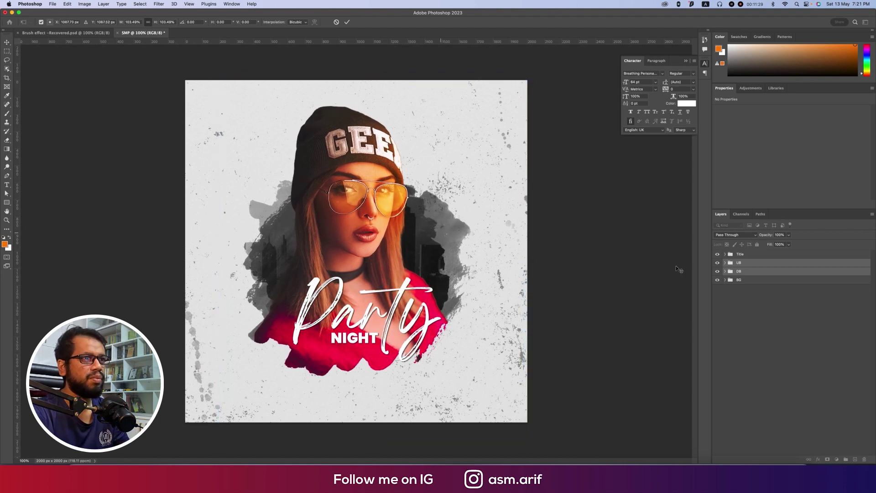
{"action": "key", "text": "ctrl+Tab"}
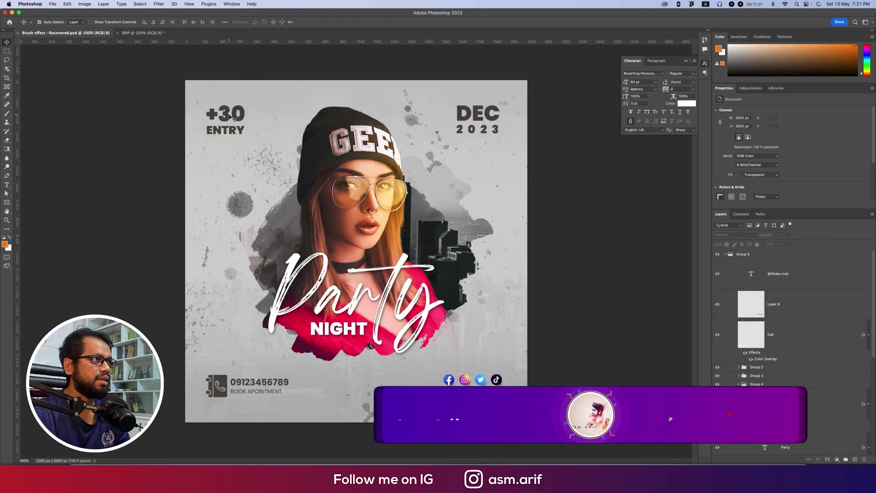
- Select the +30, entry, DEC, 2023, Call, social icons and handle layers in the Brush effect flyer
{"action": "left_click", "coordinate": [210, 114]}
{"action": "scroll", "coordinate": [765, 385], "scroll_direction": "down", "scroll_amount": 5}
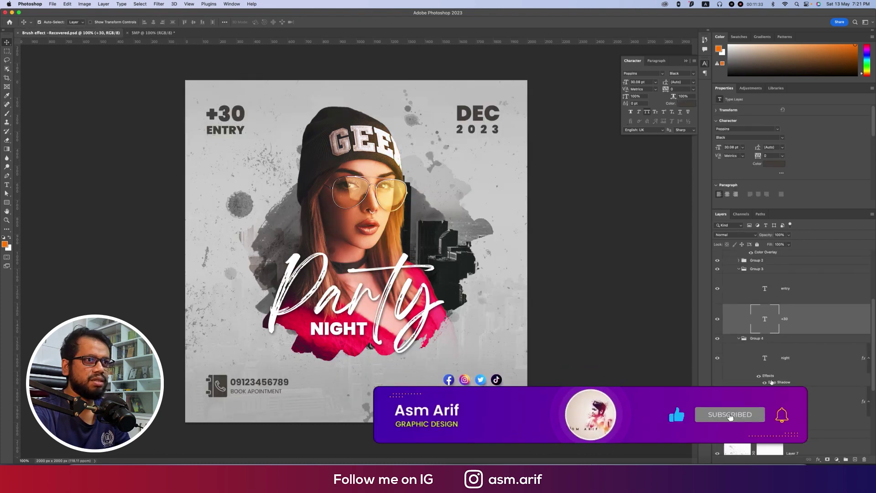
{"action": "left_click", "coordinate": [791, 299]}
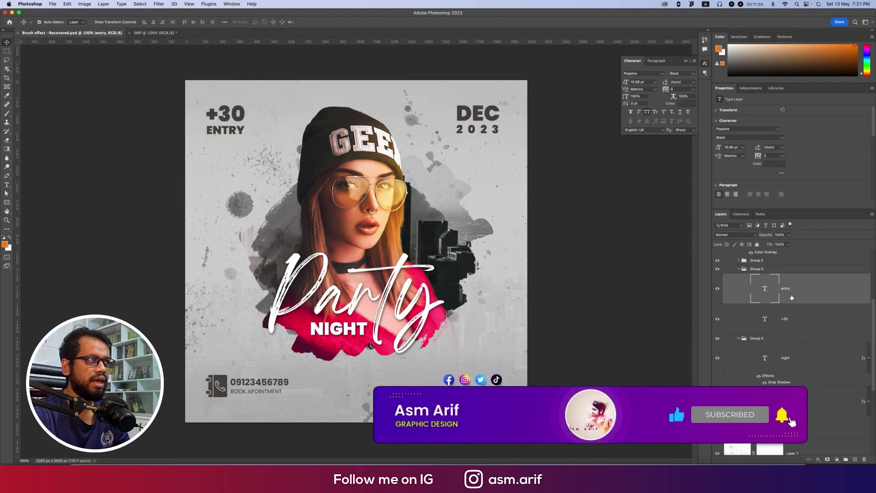
{"action": "left_click", "coordinate": [797, 322], "text": "shift"}
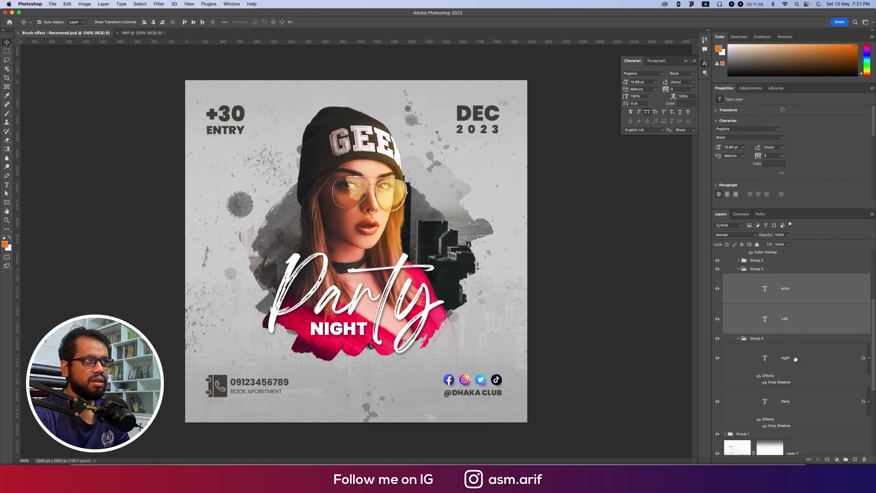
{"action": "scroll", "coordinate": [795, 359], "scroll_direction": "up", "scroll_amount": 5}
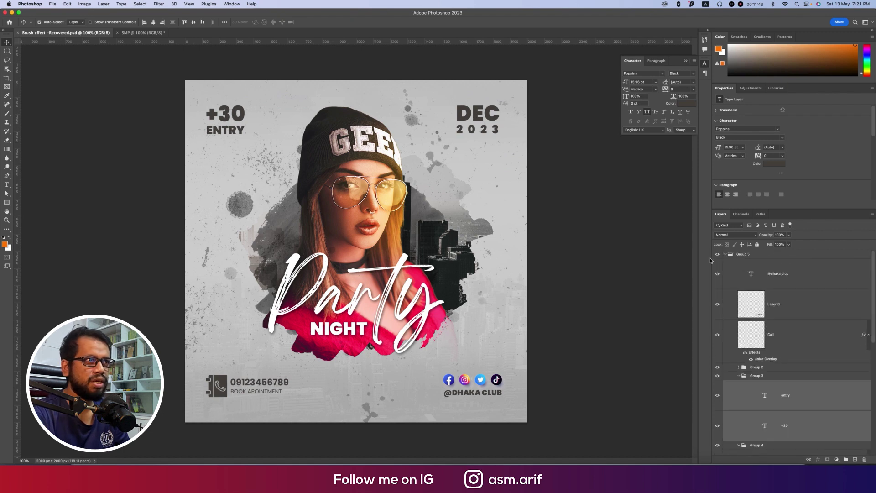
{"action": "left_click", "coordinate": [496, 120]}
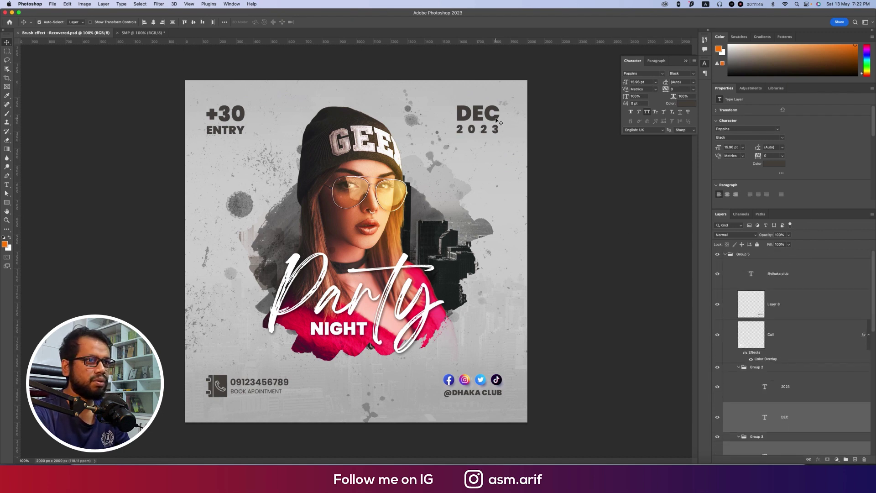
{"action": "left_click", "coordinate": [496, 133], "text": "shift"}
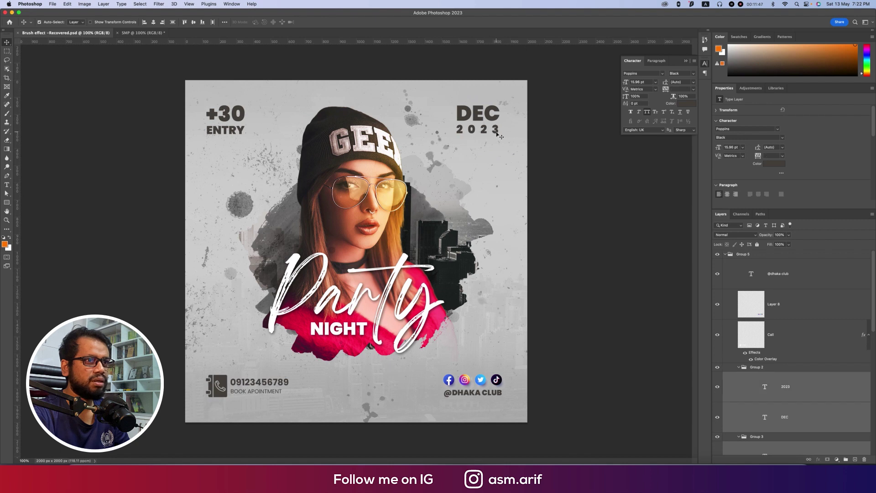
{"action": "left_click", "coordinate": [228, 387], "text": "shift"}
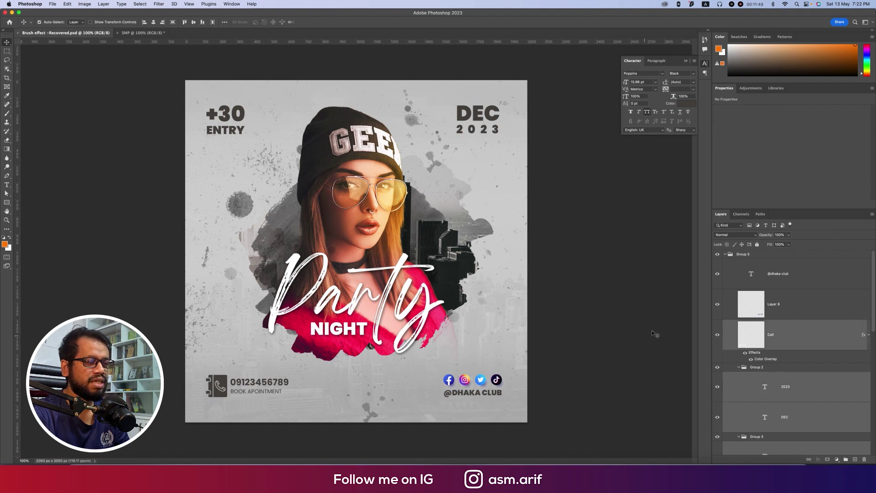
{"action": "left_click", "coordinate": [717, 304]}
{"action": "left_click", "coordinate": [717, 304]}
{"action": "left_click", "coordinate": [771, 309], "text": "shift"}
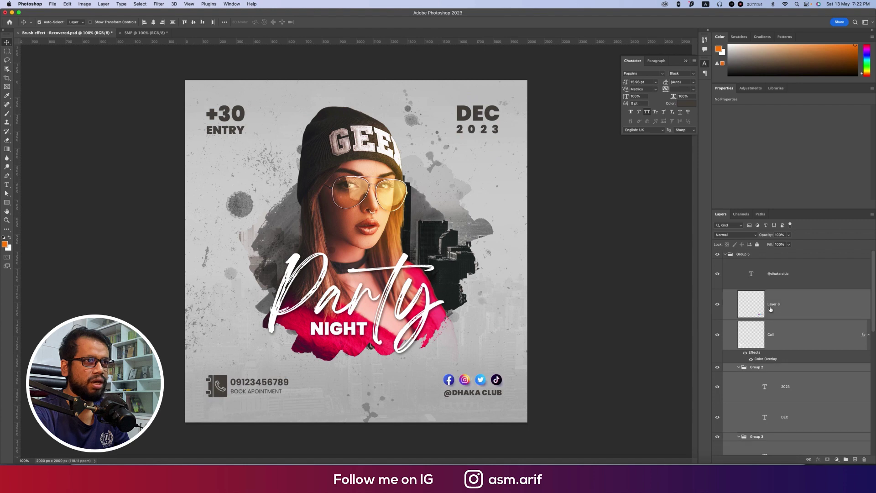
{"action": "left_click", "coordinate": [795, 278], "text": "shift"}
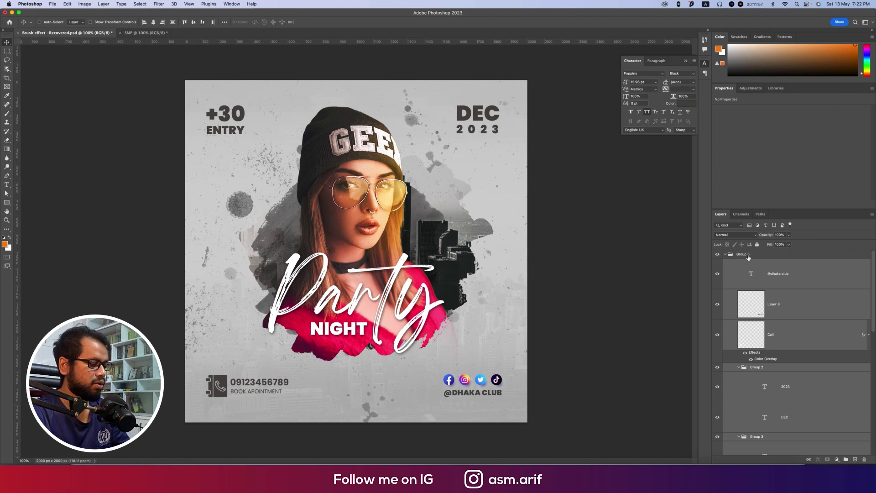
- Copy the info layers into the SMP flyer and group them as Text
{"action": "left_click_drag", "start_coordinate": [748, 257], "coordinate": [425, 242]}
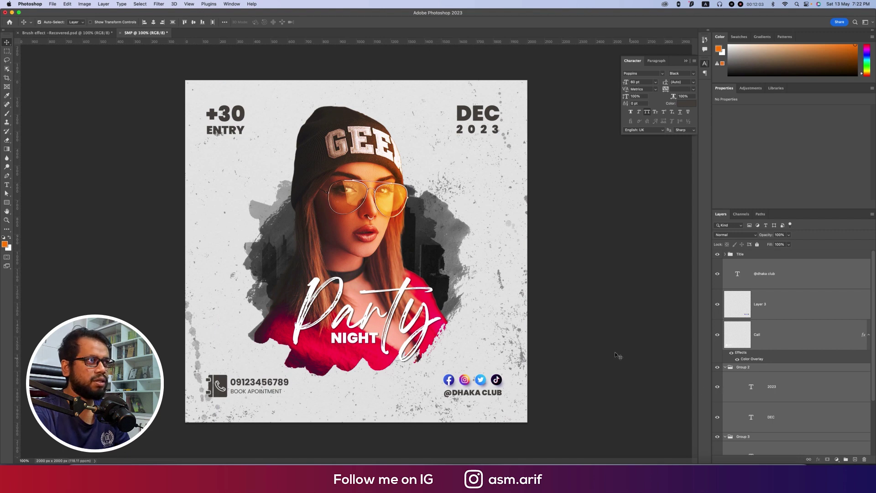
{"action": "key", "text": "super+g"}
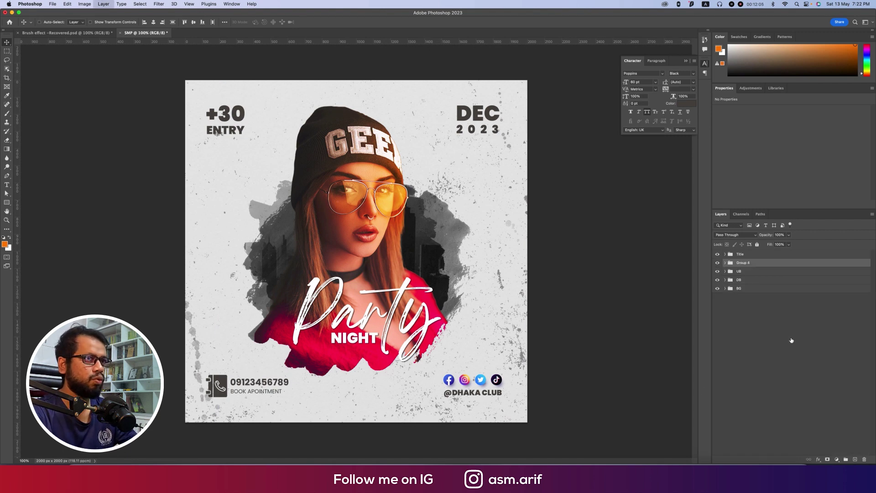
{"action": "double_click", "coordinate": [743, 263]}
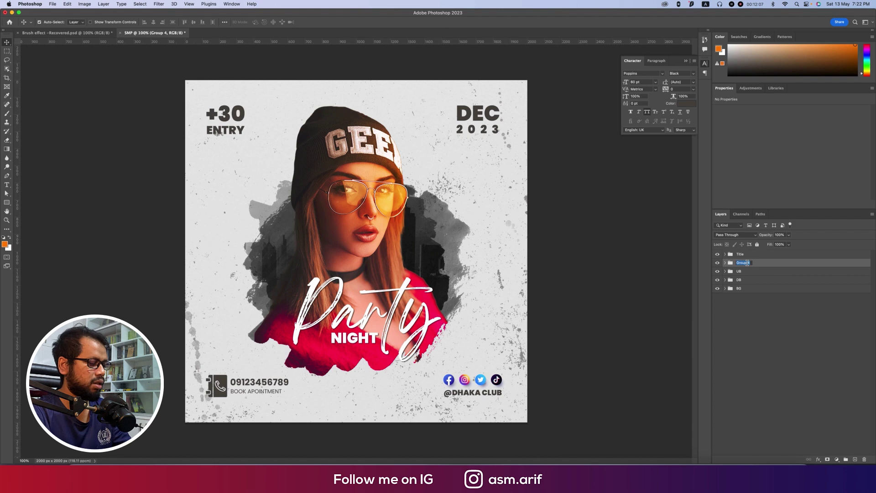
{"action": "type", "text": "Text"}
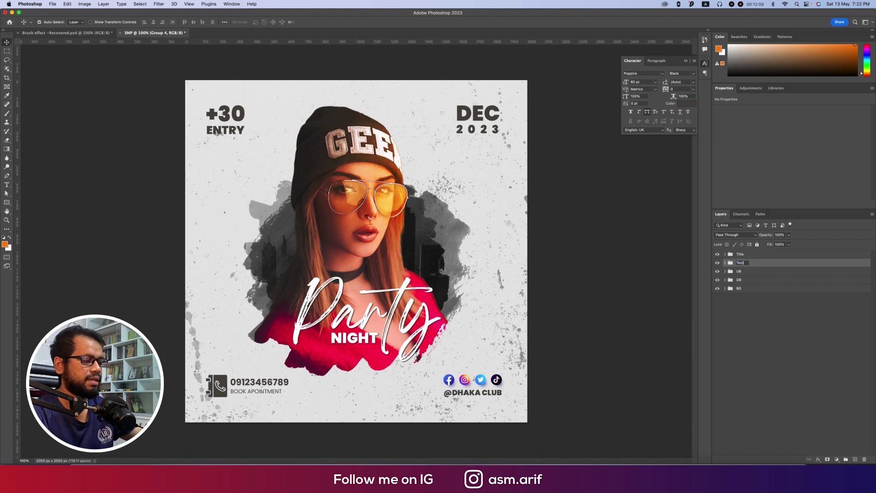
{"action": "key", "text": "Return"}
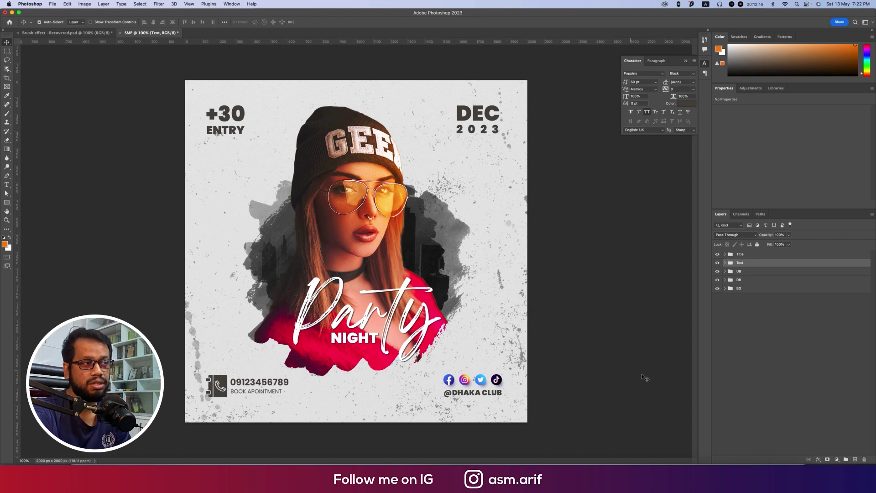
- Expand the BG group and add a layer mask to the rusty scratched texture
{"action": "left_click", "coordinate": [724, 280]}
{"action": "left_click", "coordinate": [725, 279]}
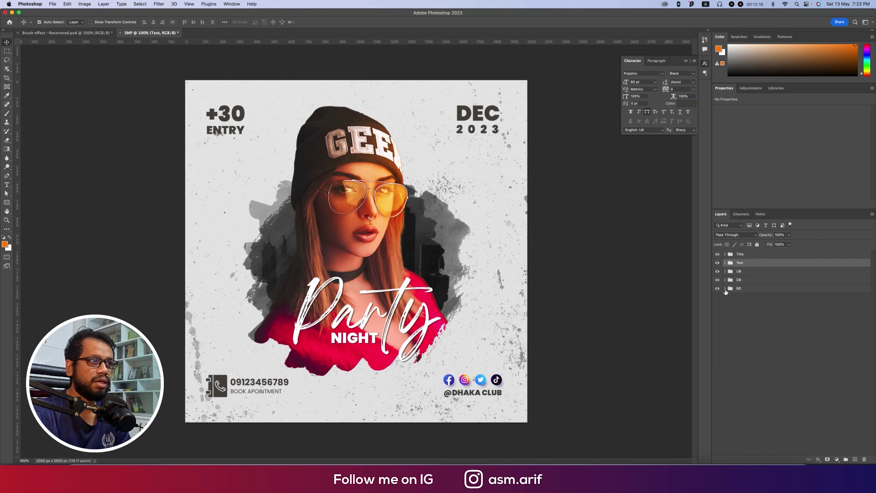
{"action": "left_click", "coordinate": [724, 288]}
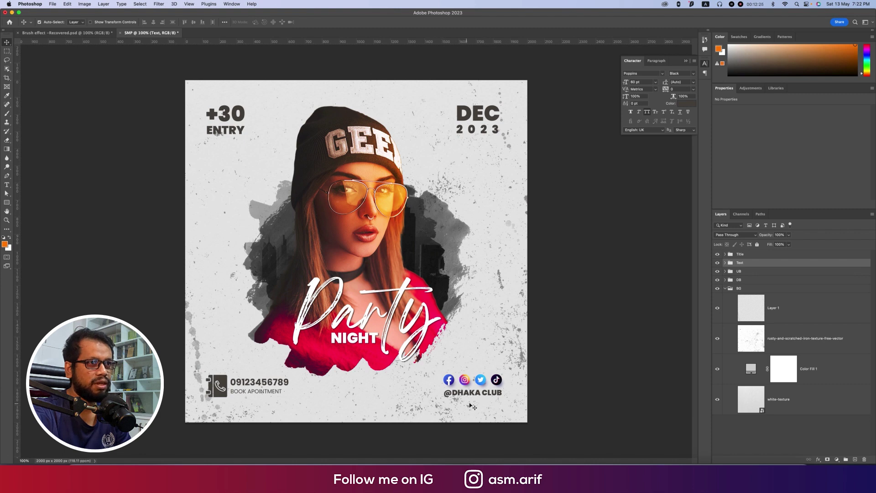
{"action": "left_click", "coordinate": [781, 346]}
{"action": "left_click", "coordinate": [827, 459]}
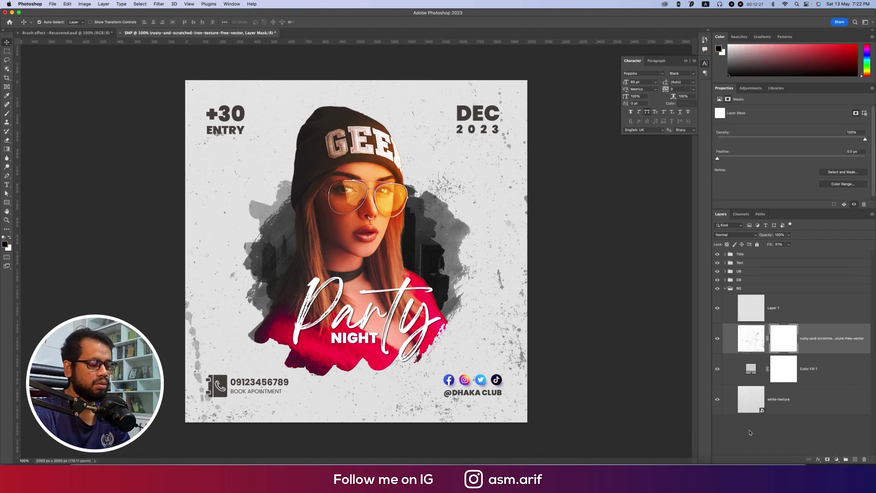
- Draw an upward gradient on the mask to fade the rusty texture toward the bottom
{"action": "key", "text": "g"}
{"action": "left_click_drag", "start_coordinate": [393, 421], "coordinate": [393, 361]}
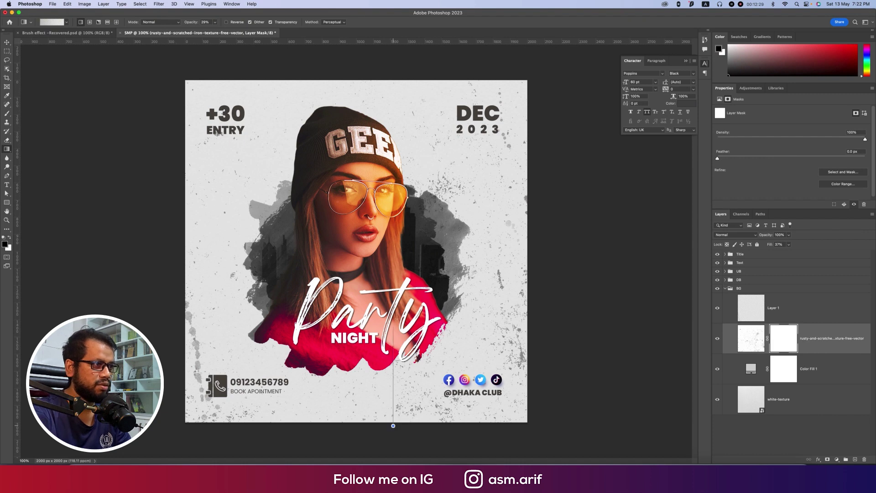
{"action": "left_click_drag", "start_coordinate": [404, 399], "coordinate": [404, 360]}
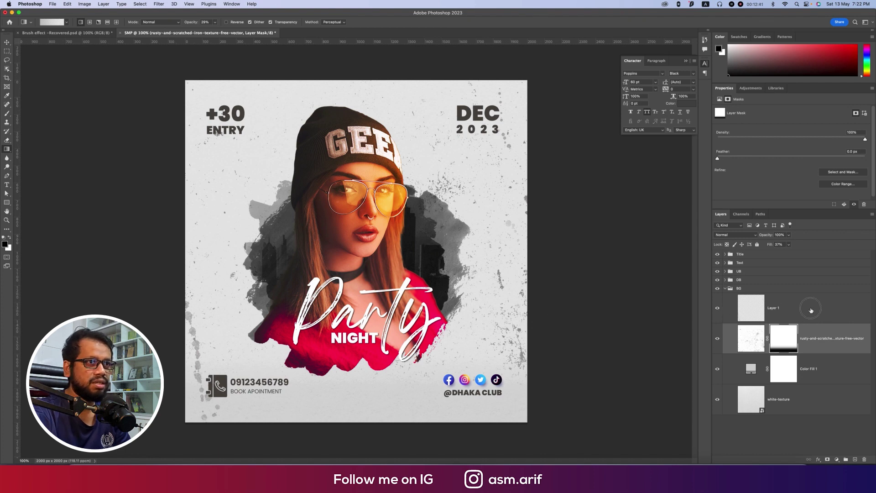
{"action": "left_click", "coordinate": [807, 308]}
{"action": "left_click", "coordinate": [788, 339]}
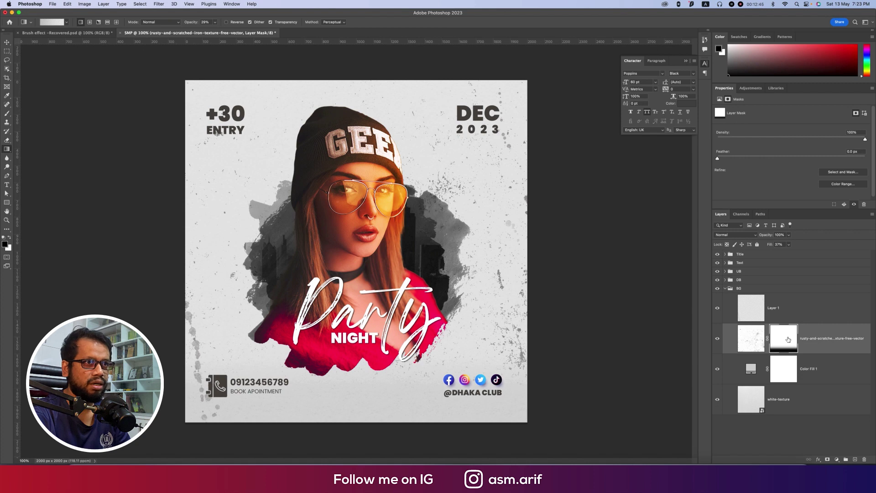
{"action": "right_click", "coordinate": [788, 339]}
{"action": "left_click", "coordinate": [788, 339]}
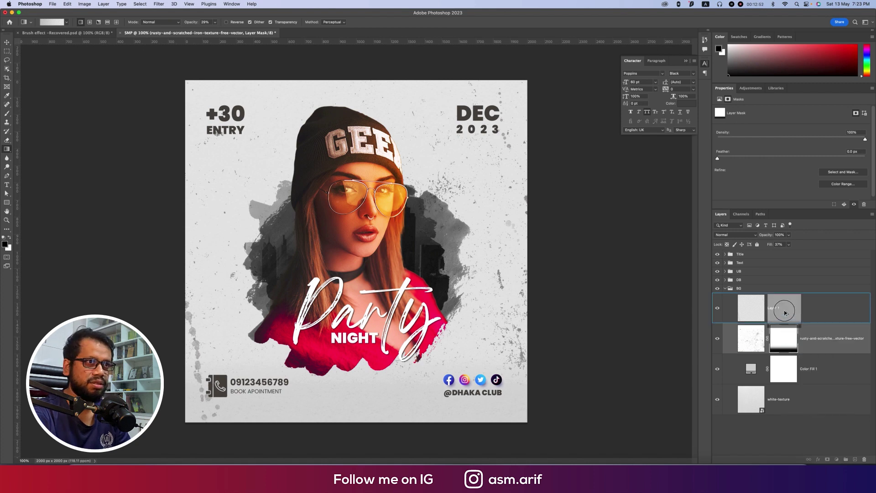